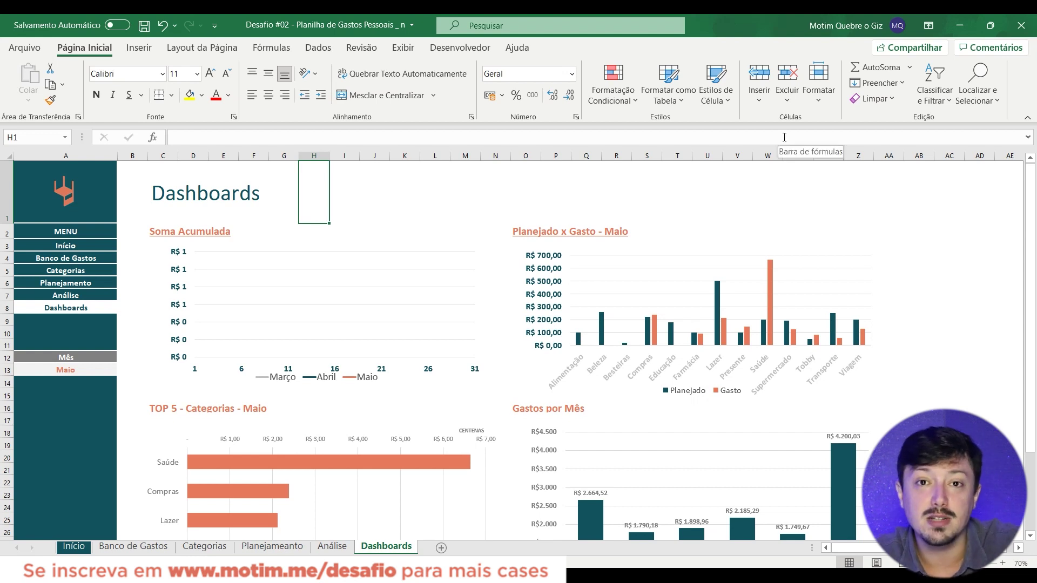
# Step: Move from the Dashboards sheet to Análise, then on to the Banco de Gastos sheet
pyautogui.click(322, 547)
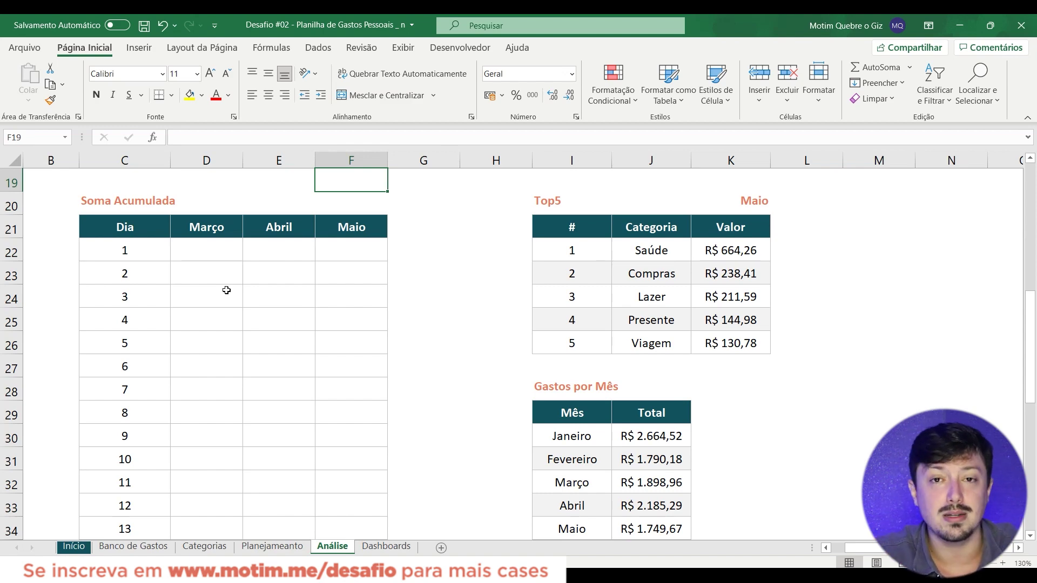
pyautogui.click(133, 546)
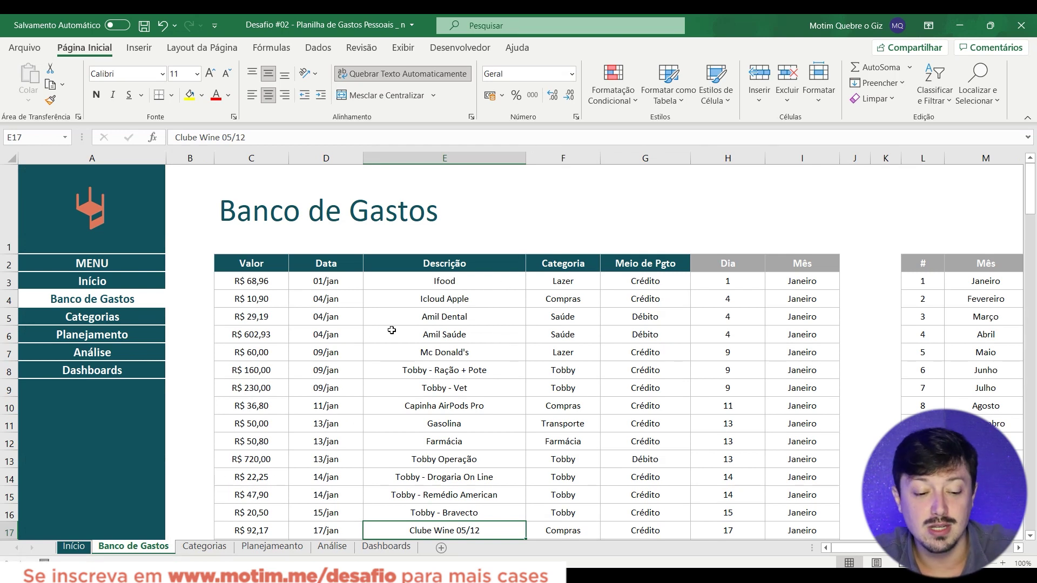
pyautogui.click(333, 548)
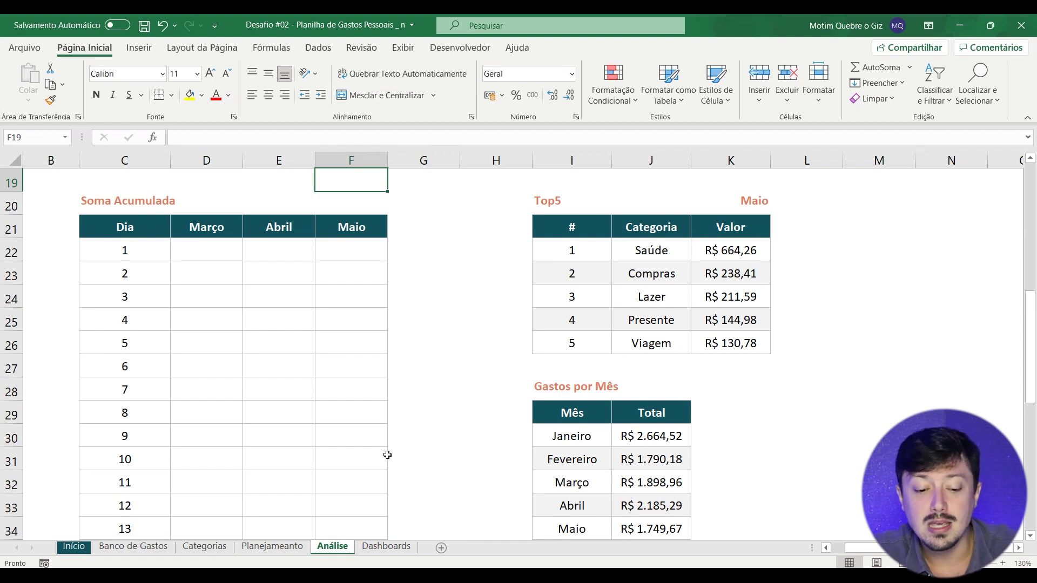
pyautogui.click(376, 547)
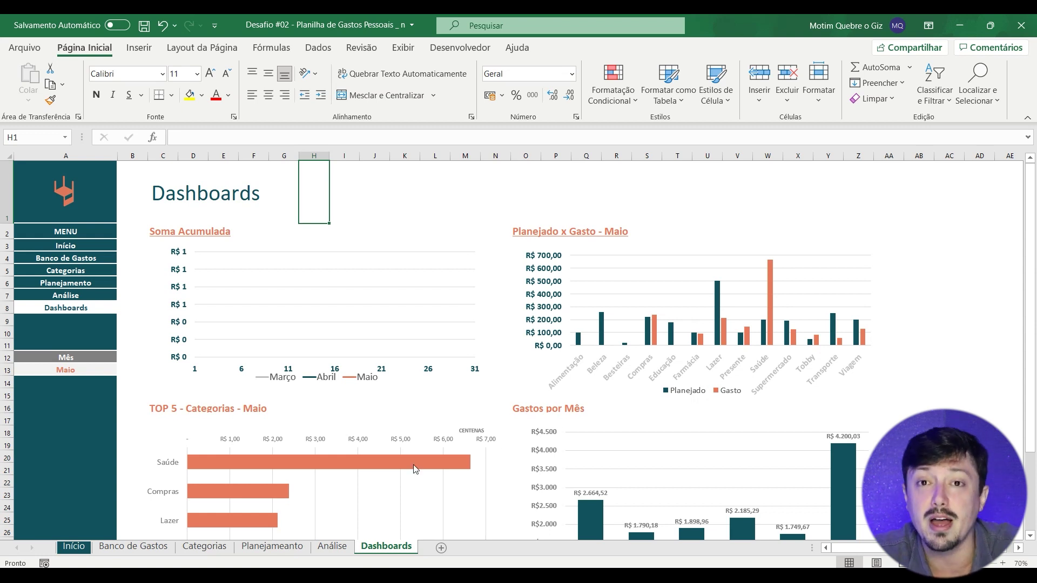
pyautogui.moveTo(413, 467)
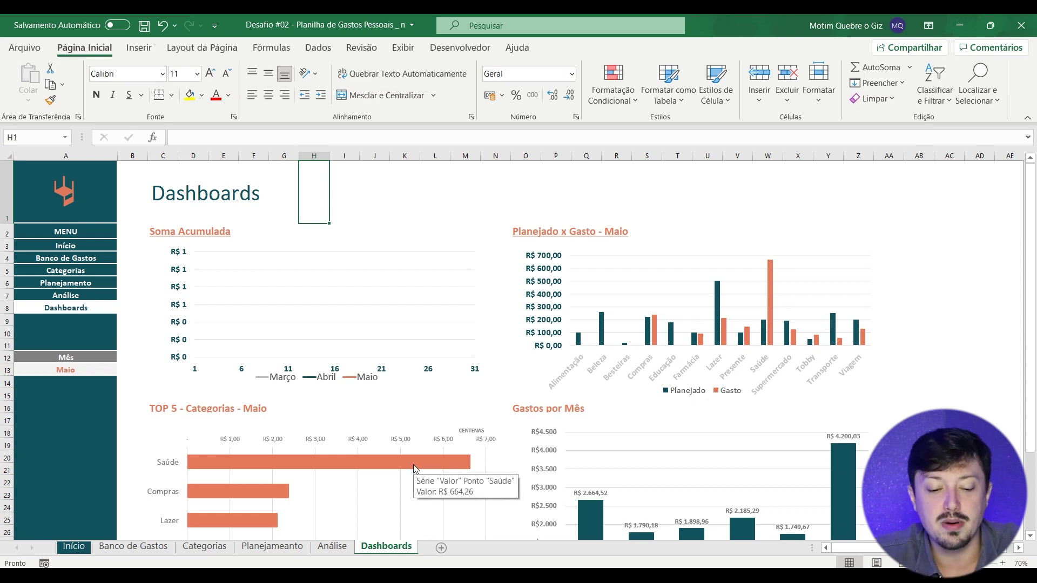
pyautogui.click(331, 546)
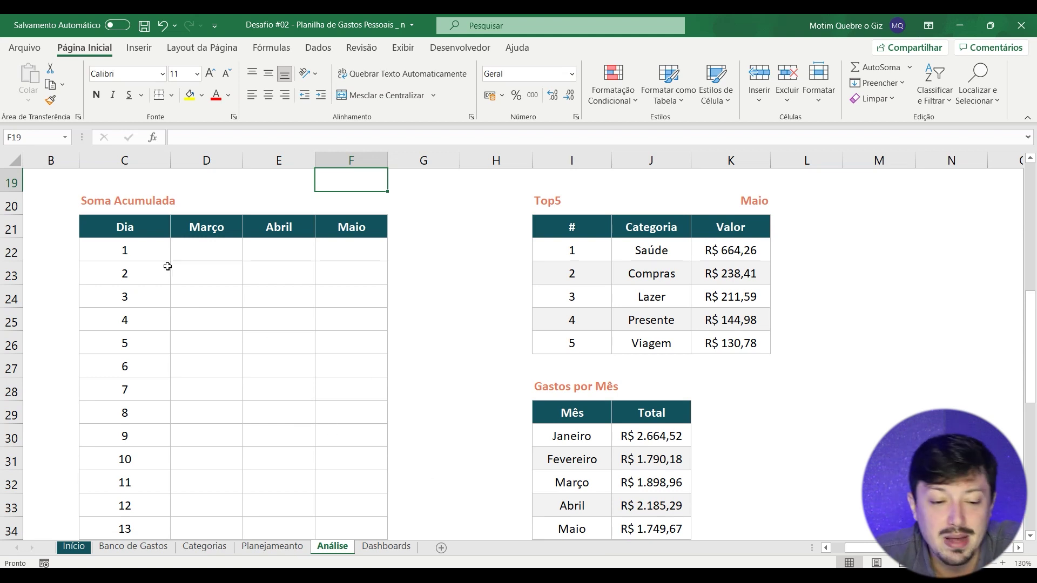
pyautogui.click(205, 247)
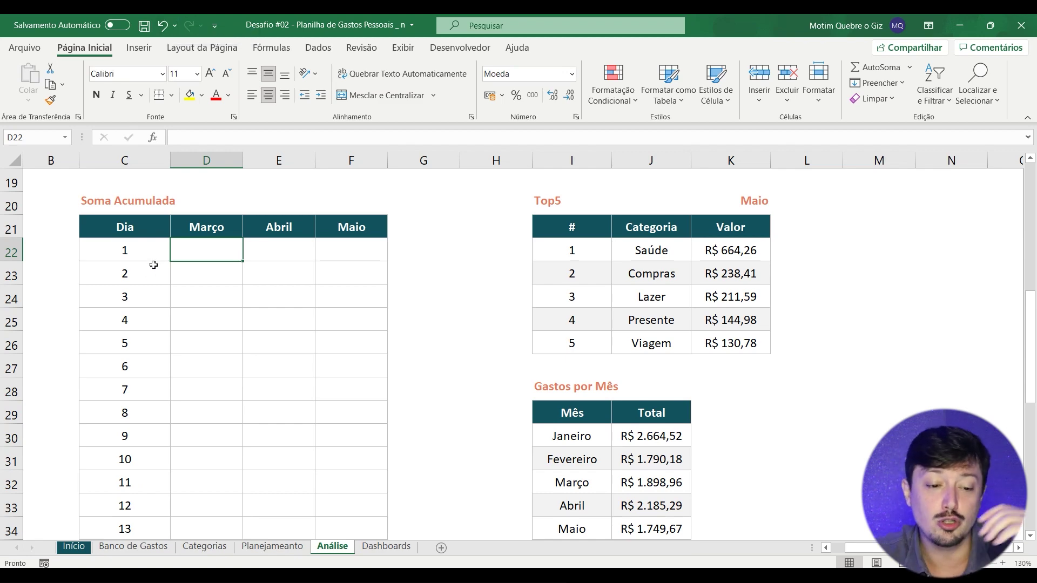
pyautogui.click(133, 546)
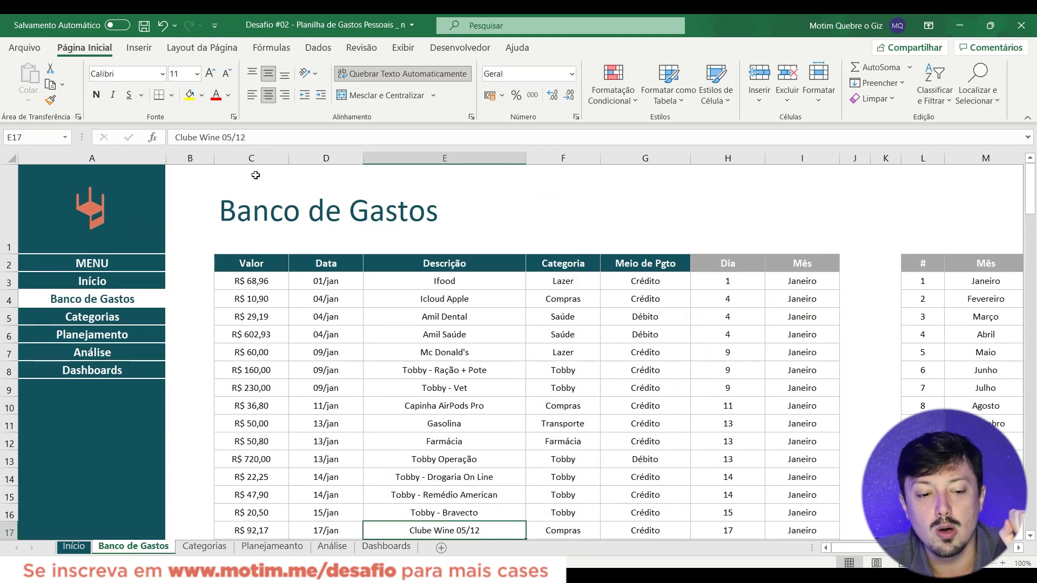
pyautogui.click(253, 158)
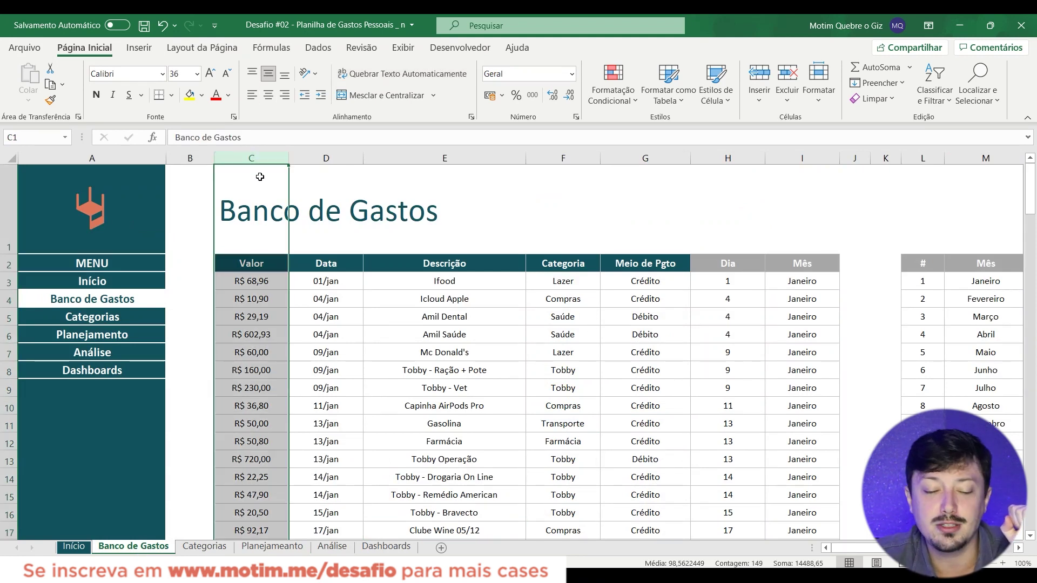
pyautogui.press('Right')
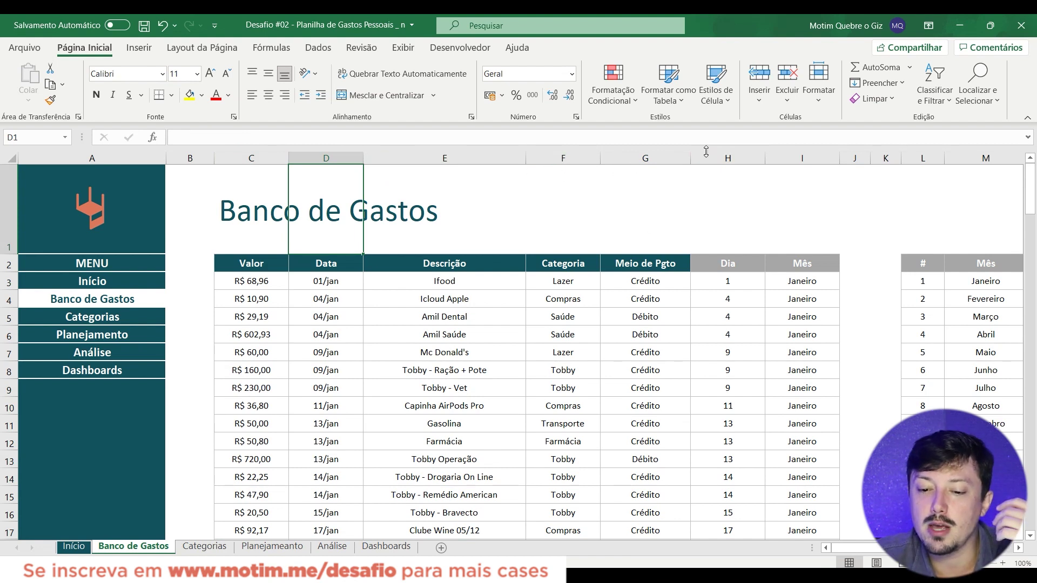
pyautogui.click(735, 154)
pyautogui.hotkey('shift', 'Right')
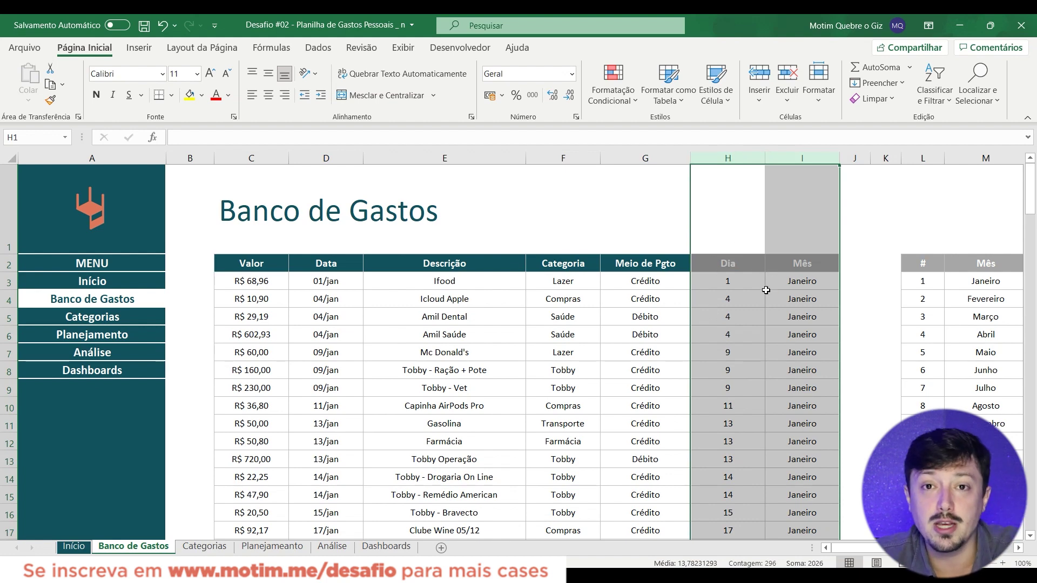
pyautogui.click(332, 546)
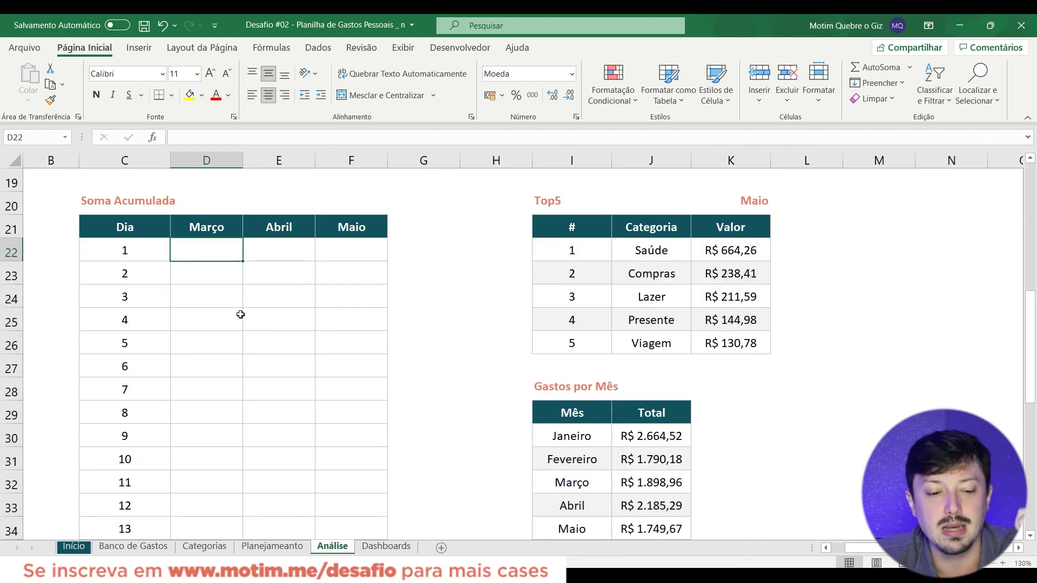
pyautogui.click(213, 300)
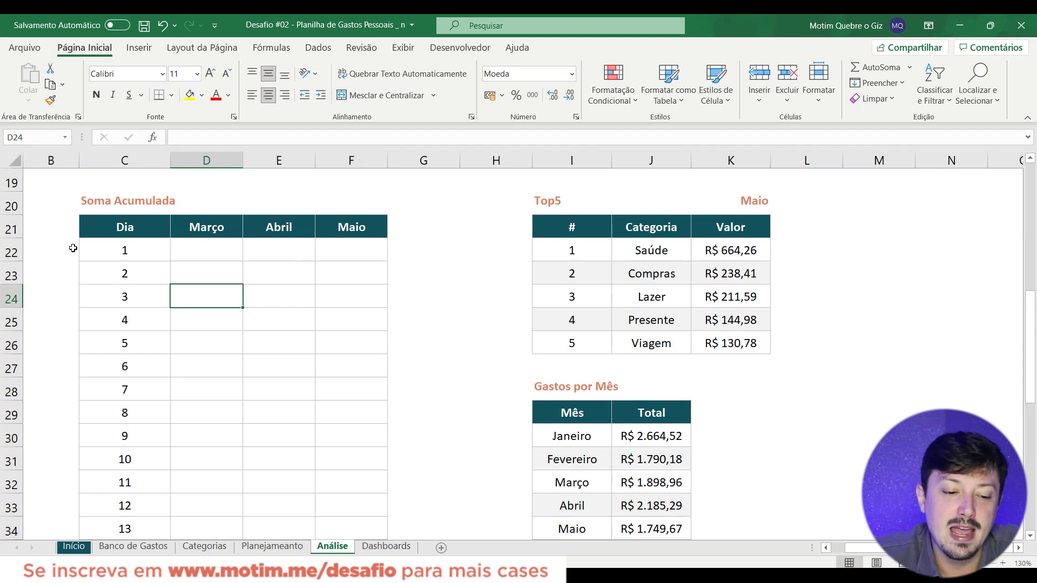
pyautogui.moveTo(144, 258)
pyautogui.mouseDown()
pyautogui.moveTo(286, 242)
pyautogui.moveTo(329, 250)
pyautogui.mouseUp()
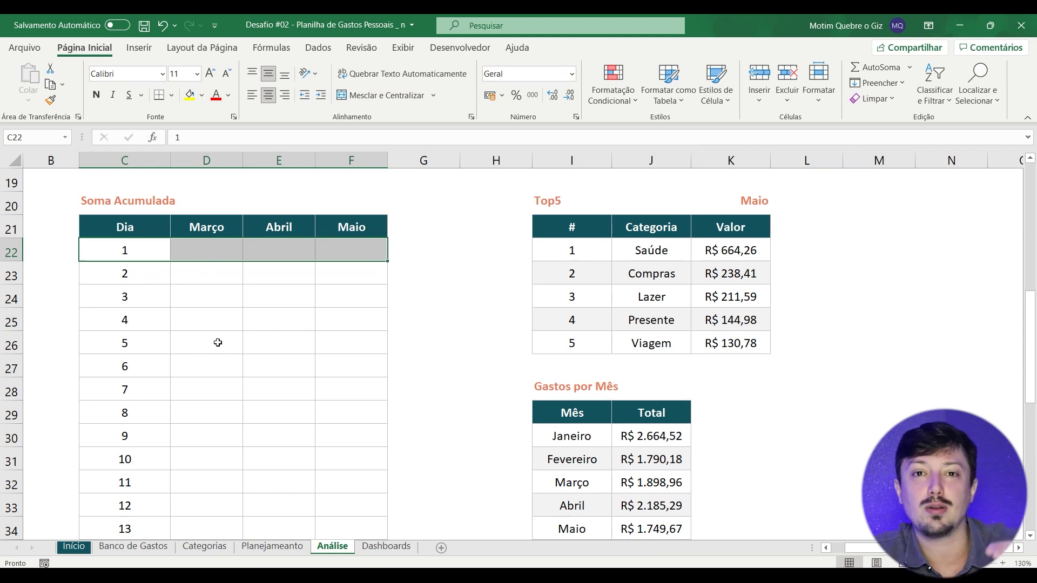
pyautogui.click(137, 326)
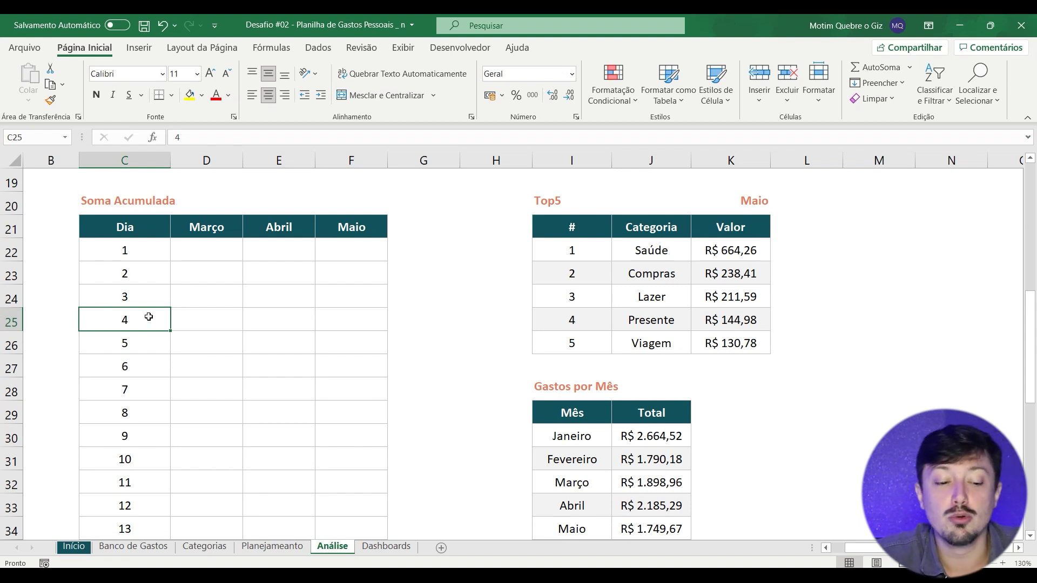
pyautogui.click(206, 229)
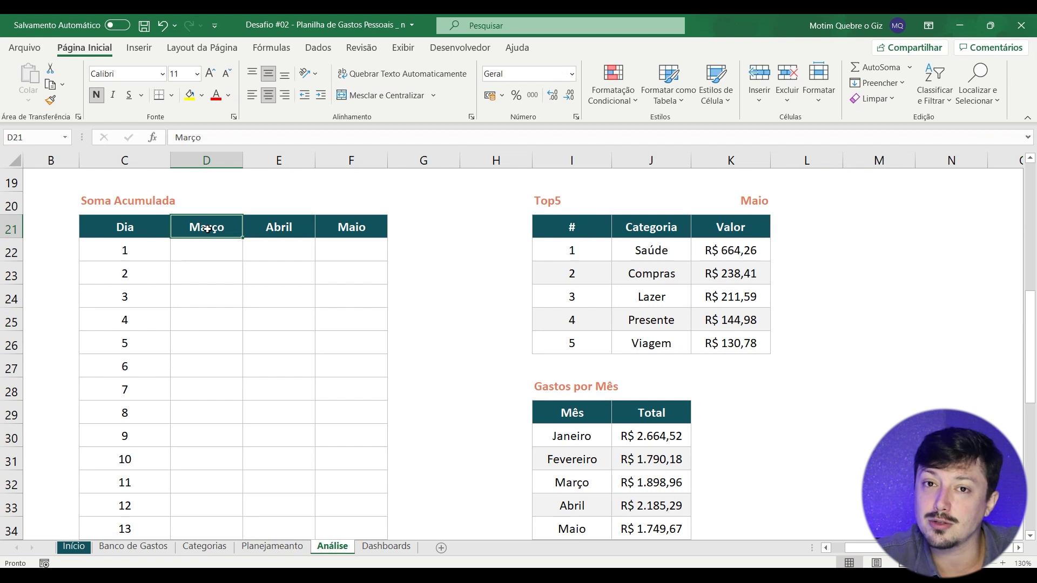
pyautogui.click(196, 248)
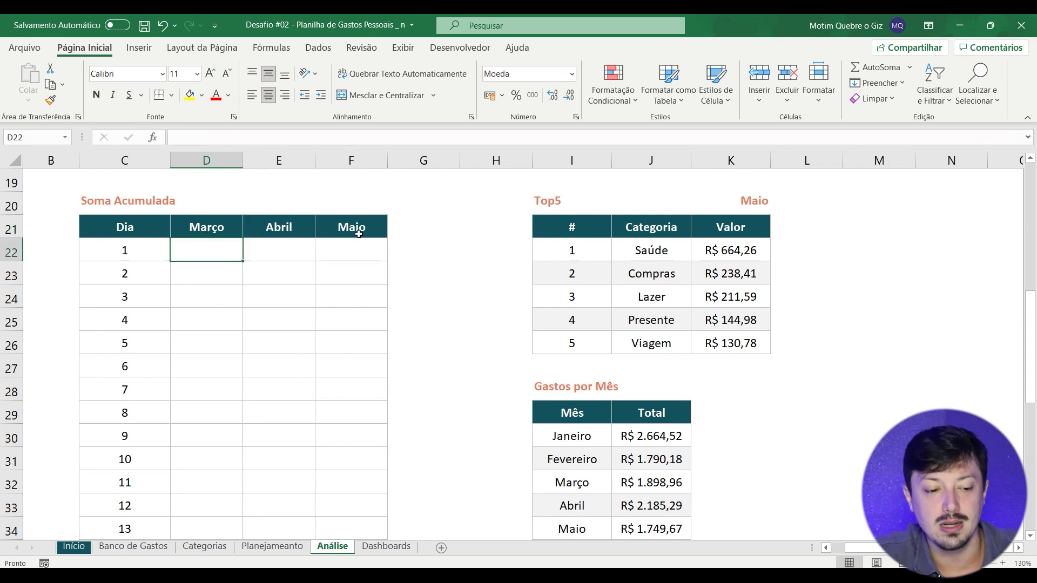
pyautogui.click(189, 95)
pyautogui.press('alt')
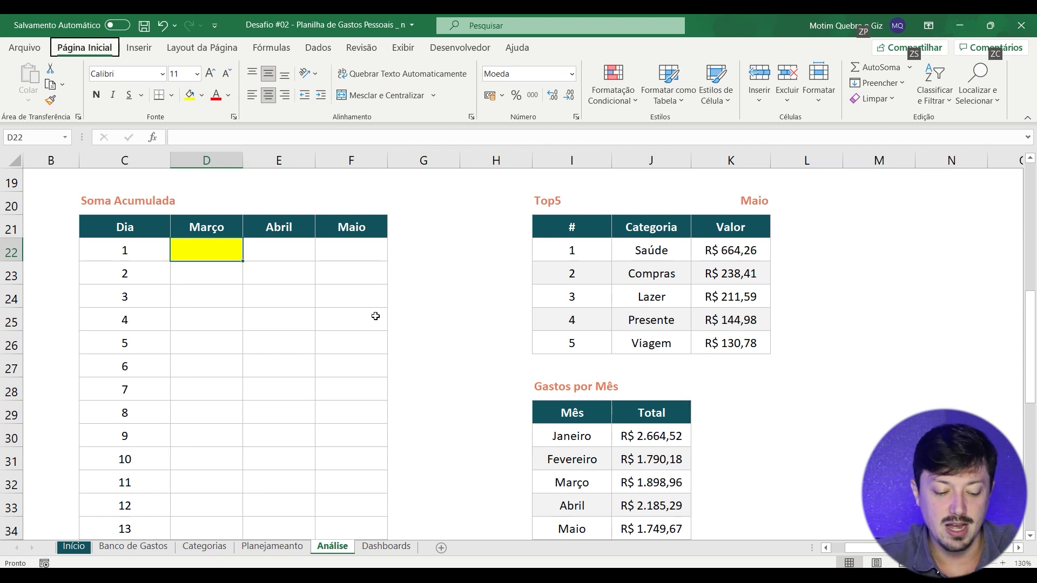
pyautogui.press('Escape')
pyautogui.hotkey('ctrl', 'z')
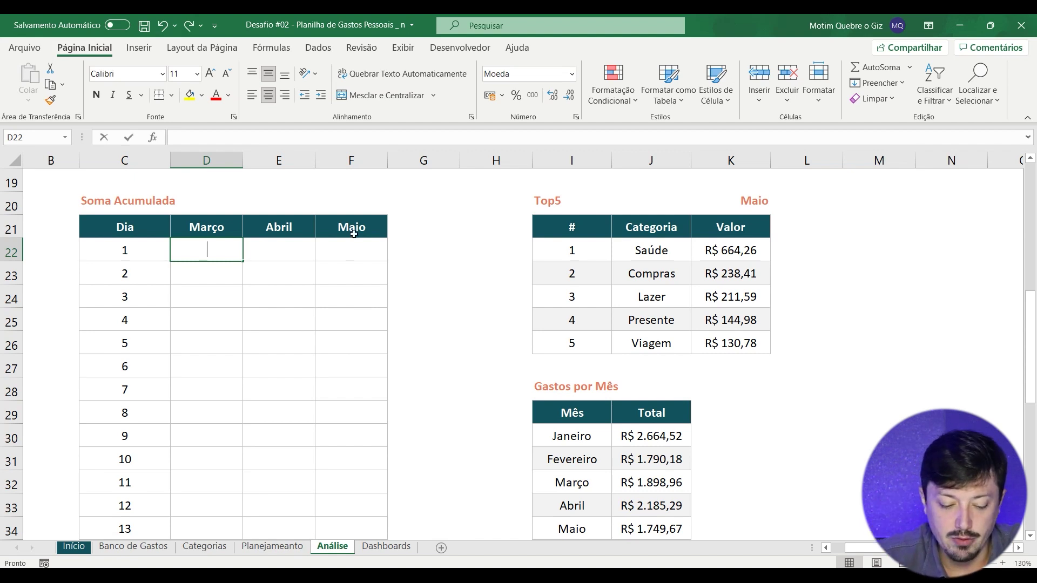
pyautogui.write('=somas')
pyautogui.press('Escape')
pyautogui.press('Escape')
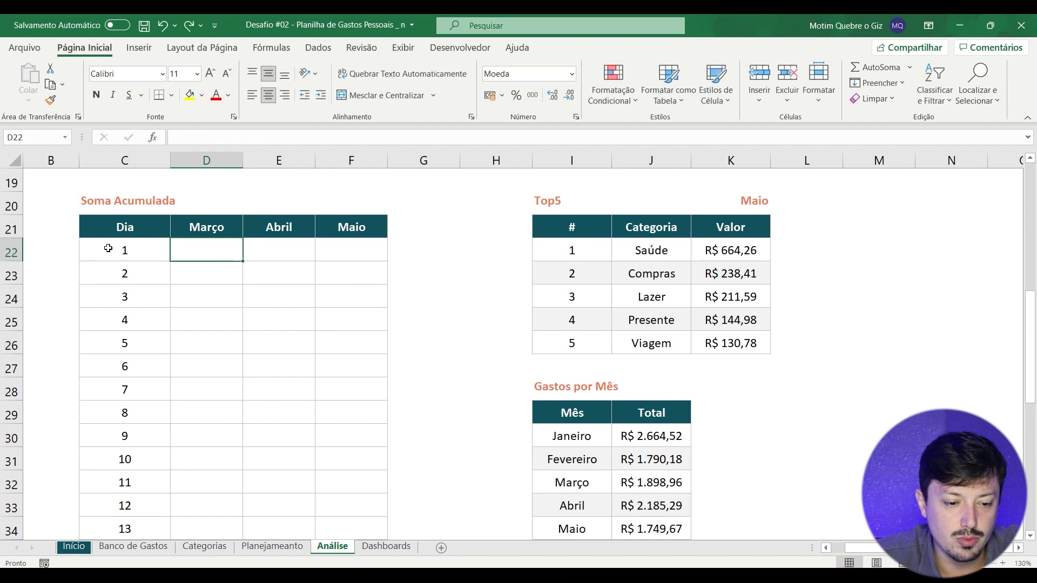
pyautogui.keyDown('ctrl'); pyautogui.scroll(1, 86, 225); pyautogui.keyUp('ctrl')
pyautogui.keyDown('ctrl'); pyautogui.scroll(1, 250, 308); pyautogui.keyUp('ctrl')
pyautogui.keyDown('ctrl'); pyautogui.scroll(1, 446, 292); pyautogui.keyUp('ctrl')
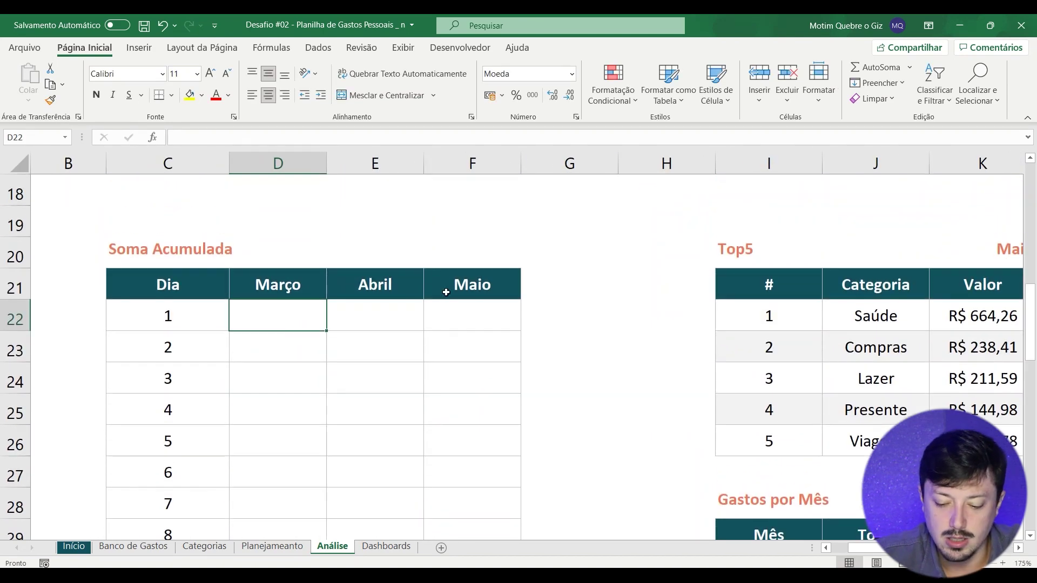
pyautogui.write('=somases')
pyautogui.press('Tab')
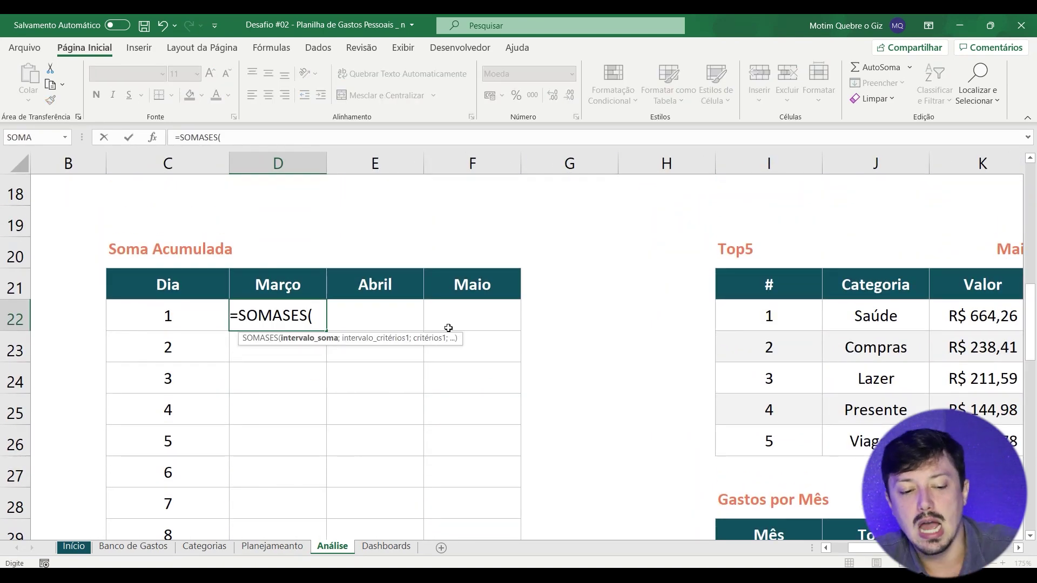
pyautogui.press('BackSpace')
pyautogui.press('BackSpace')
pyautogui.press('BackSpace')
pyautogui.press('BackSpace')
pyautogui.press('BackSpace')
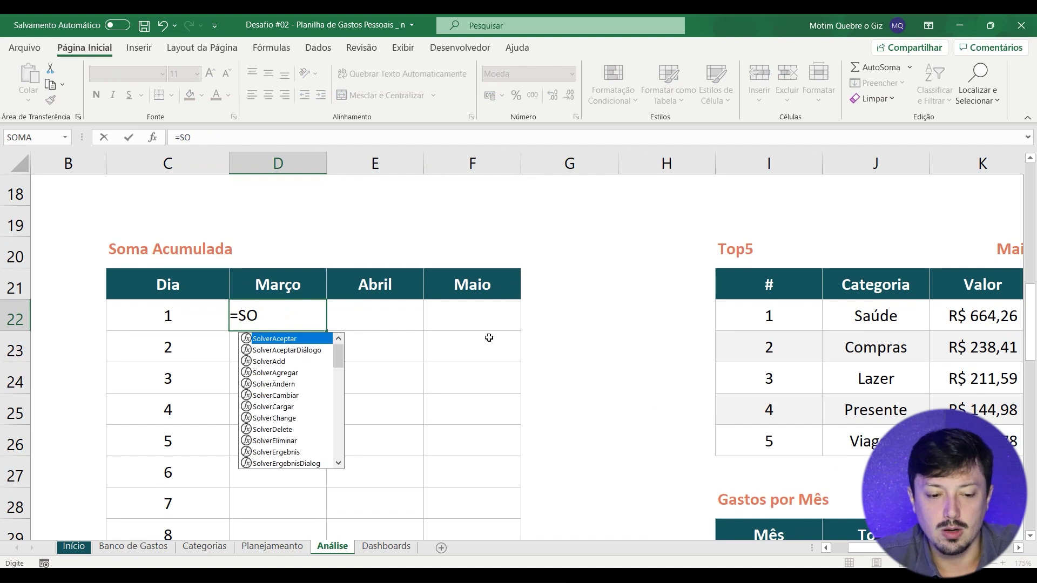
pyautogui.write('mases')
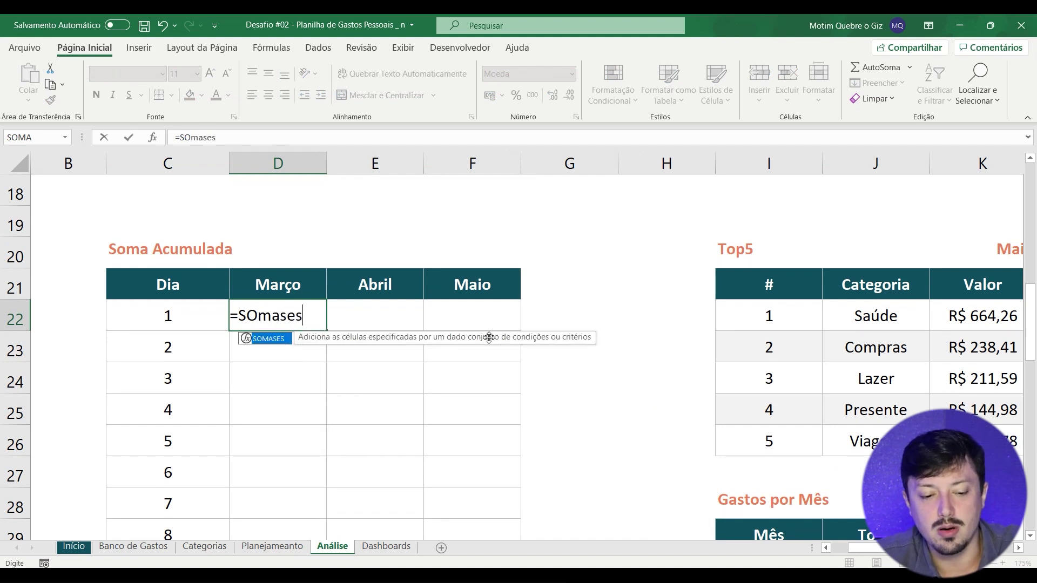
pyautogui.press('Tab')
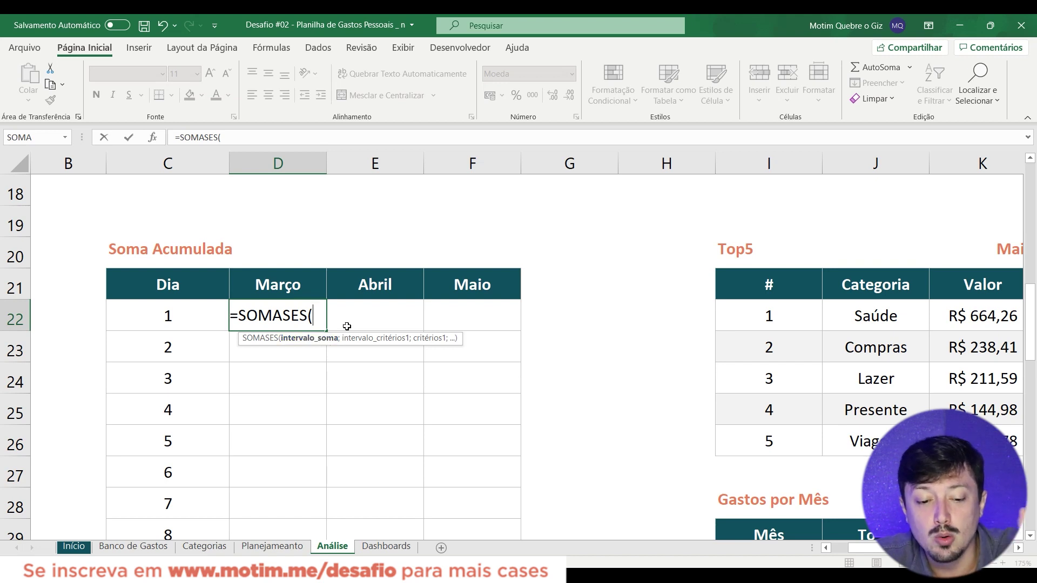
pyautogui.write(';')
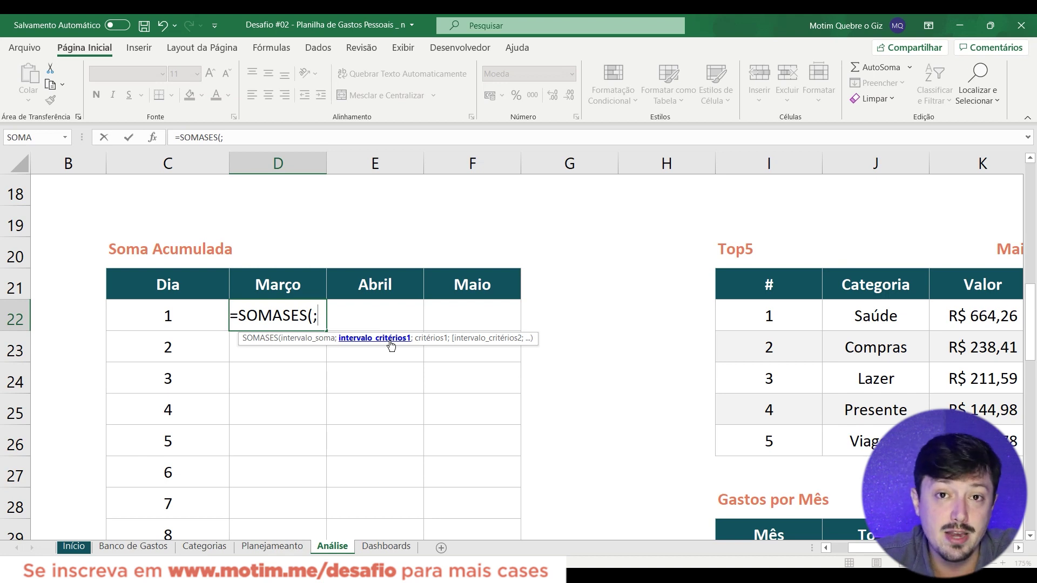
pyautogui.write(';')
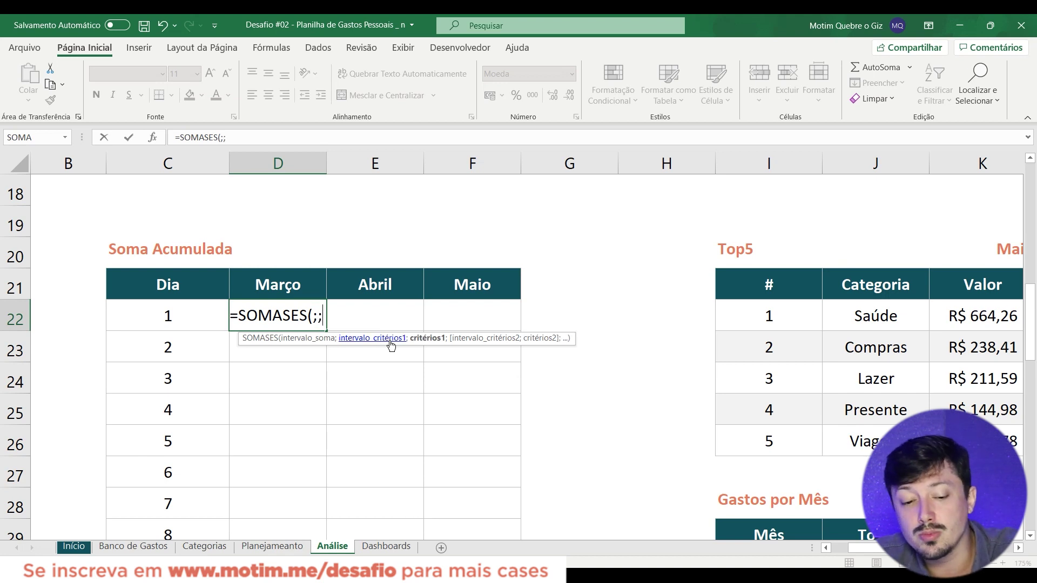
pyautogui.write(';')
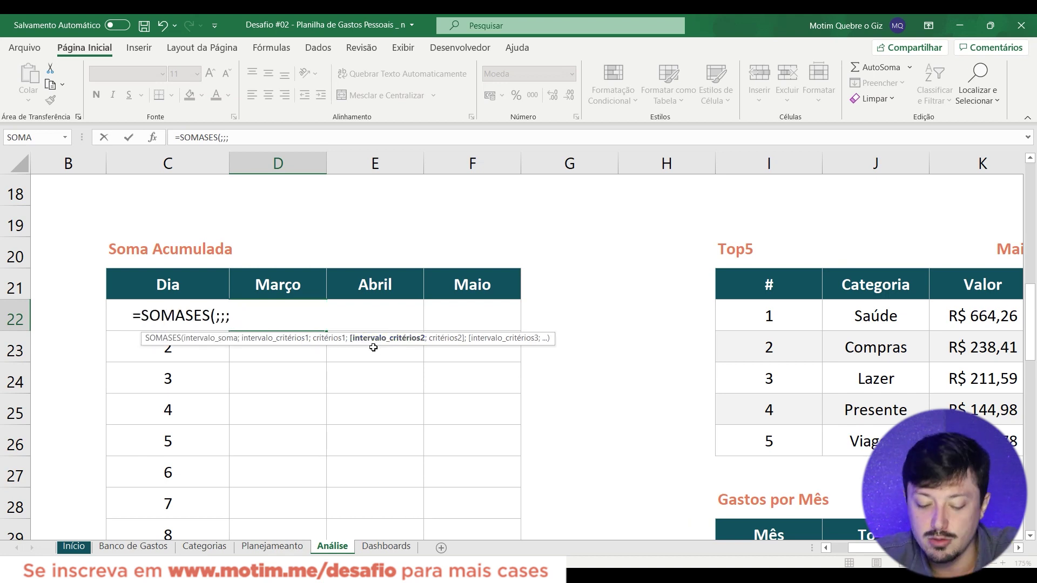
pyautogui.write('.')
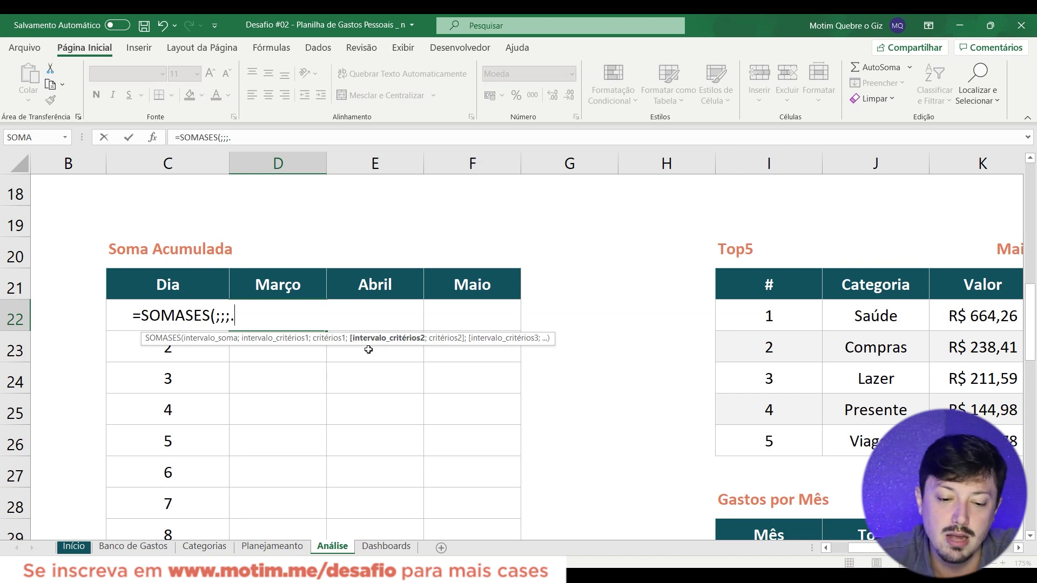
pyautogui.press('BackSpace')
pyautogui.write(';')
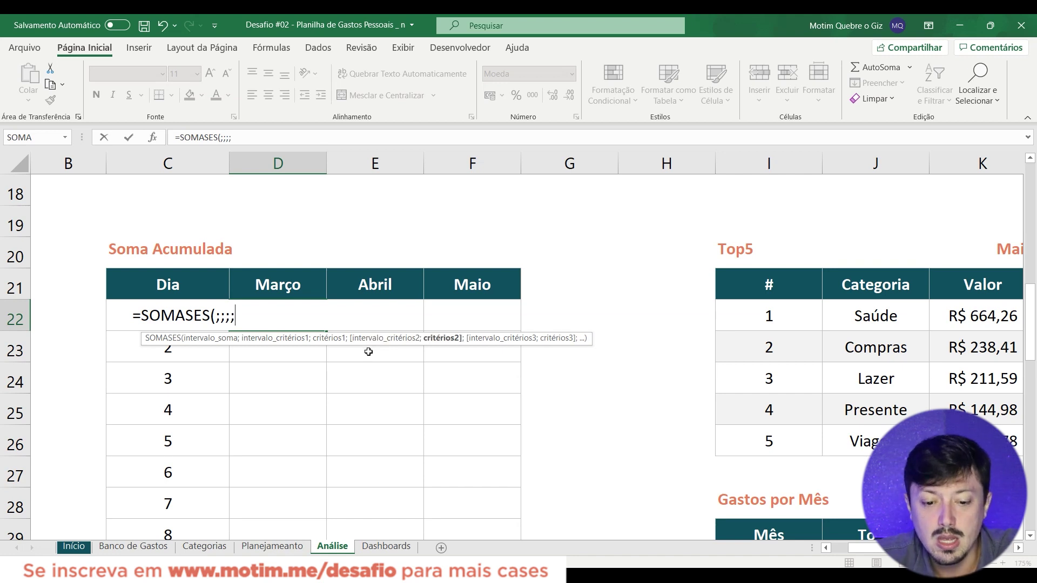
pyautogui.write(';')
pyautogui.write(';;')
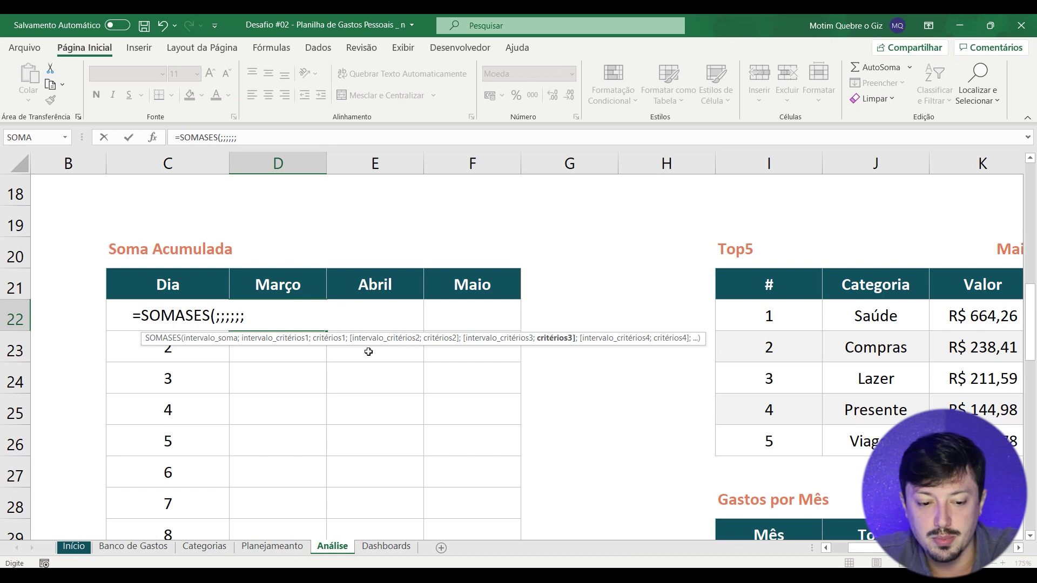
pyautogui.press('Escape')
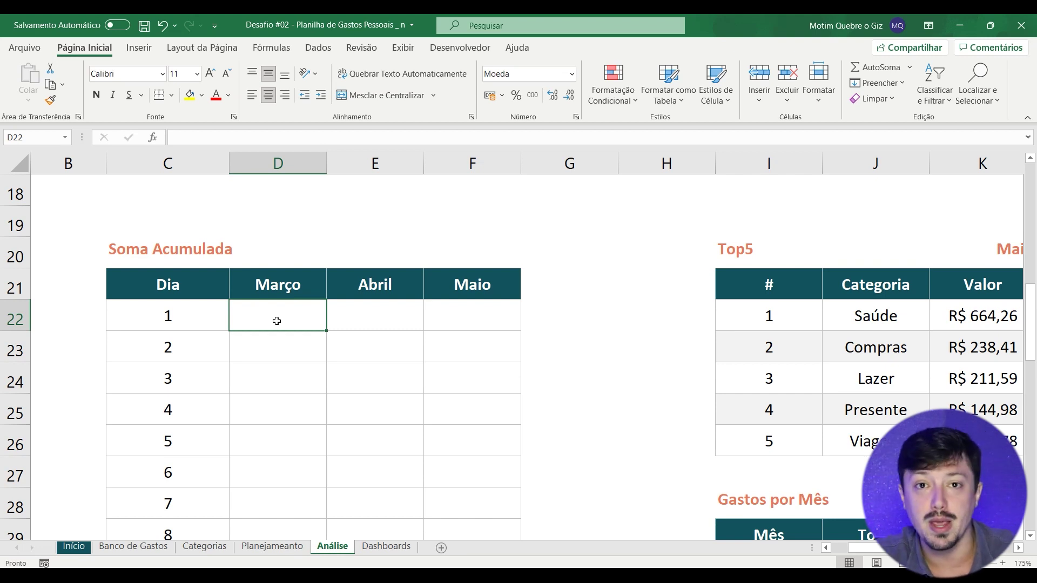
pyautogui.click(146, 549)
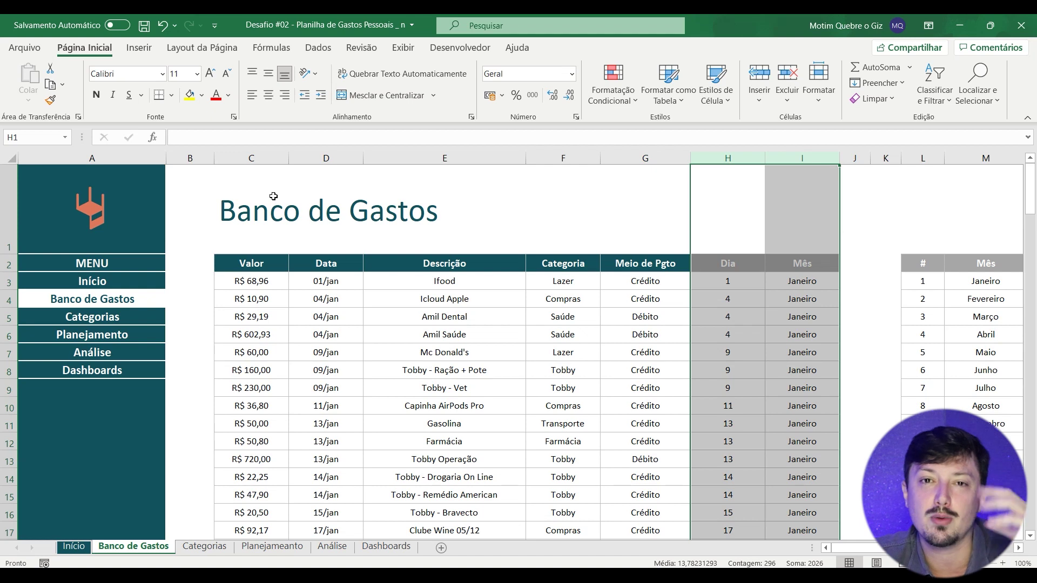
# Step: Inspect the Valor, Dia and Mês columns of Banco de Gastos, then return to Análise
pyautogui.click(241, 154)
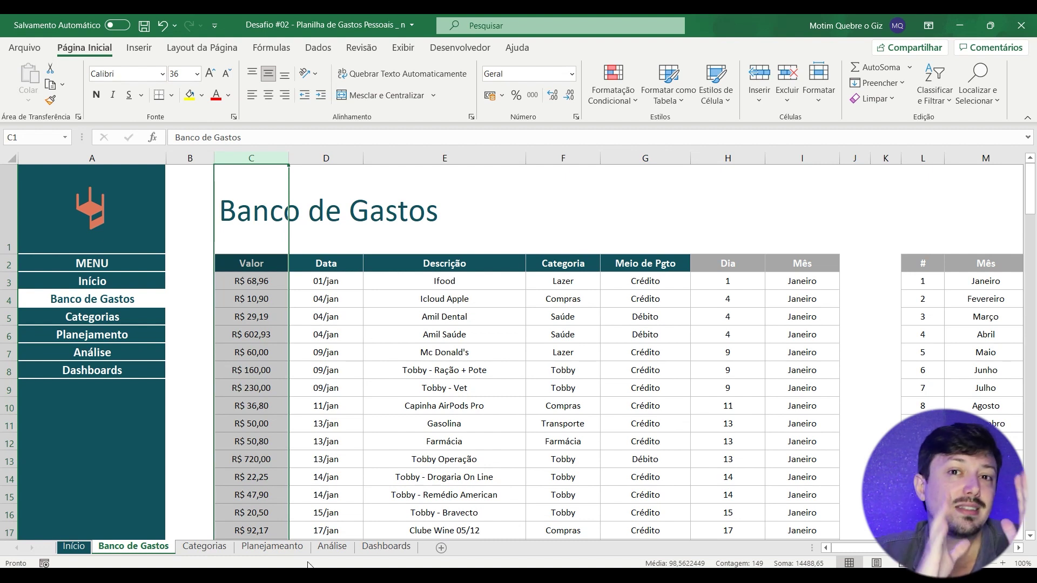
pyautogui.click(737, 157)
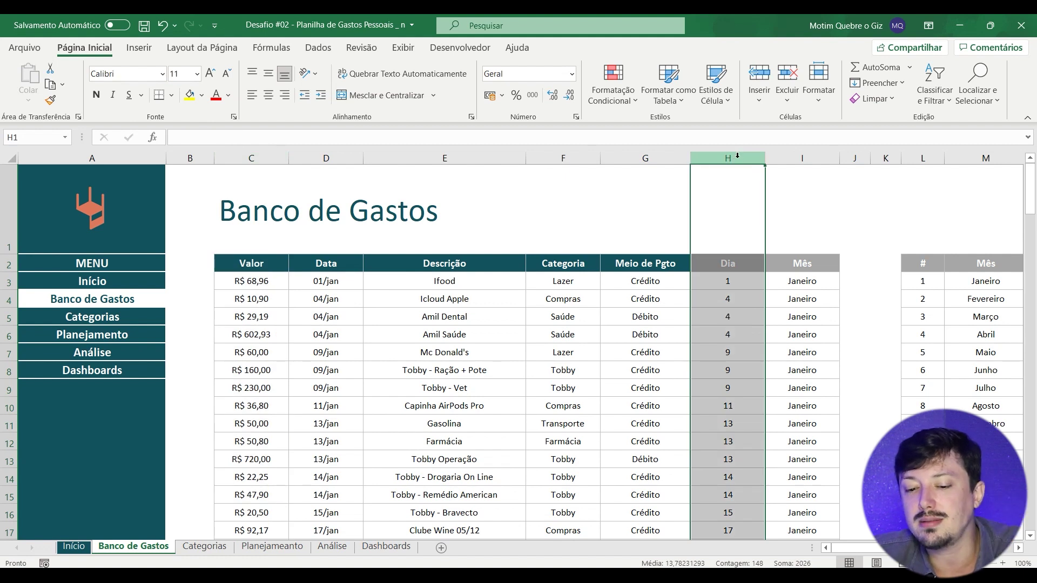
pyautogui.click(779, 157)
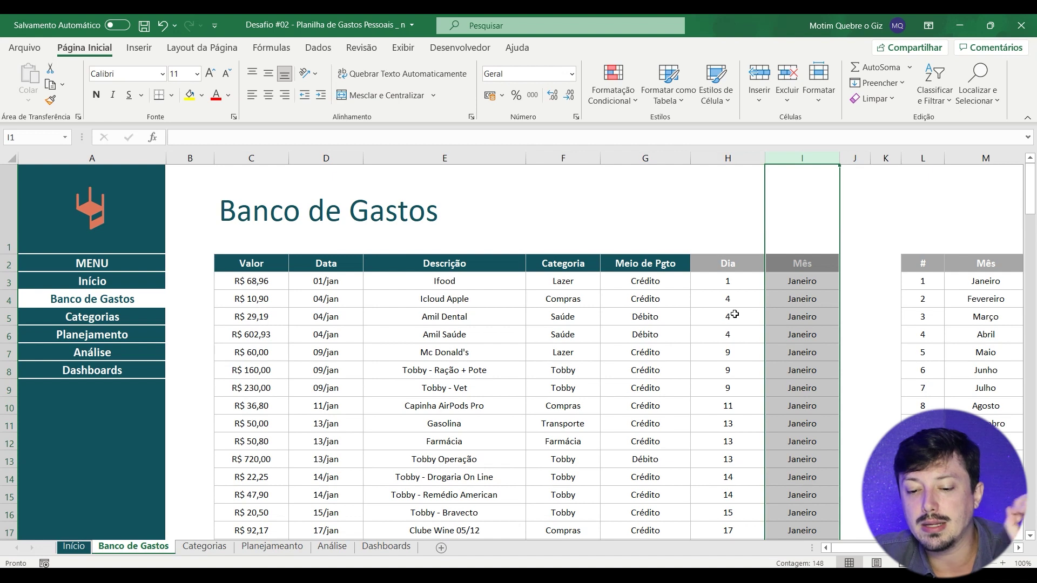
pyautogui.click(737, 157)
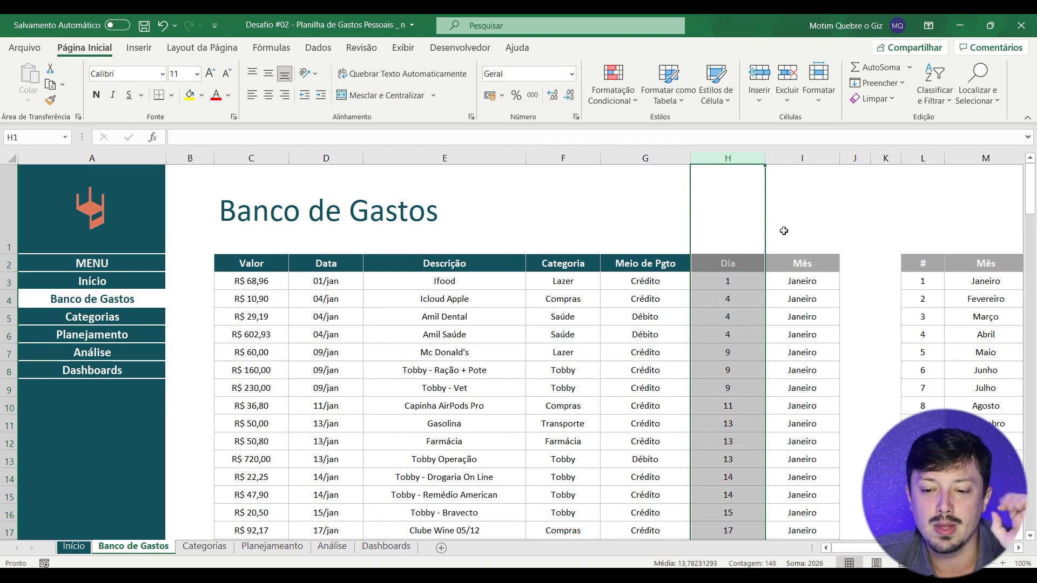
pyautogui.click(318, 547)
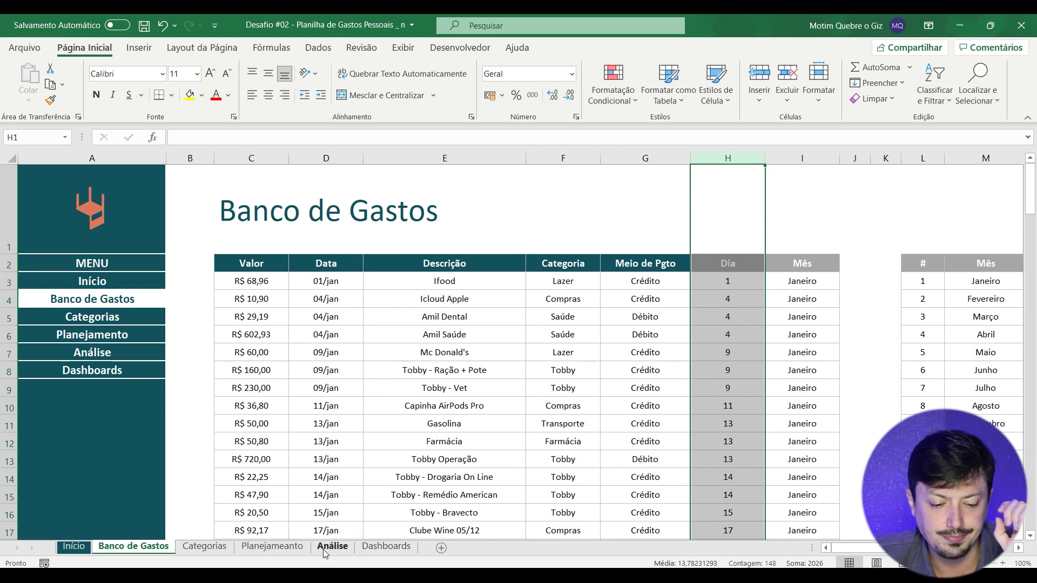
# Step: Start =SOMASES in D22 with the Banco de Gastos Valor column C:C as sum range
pyautogui.write('=soa ma')
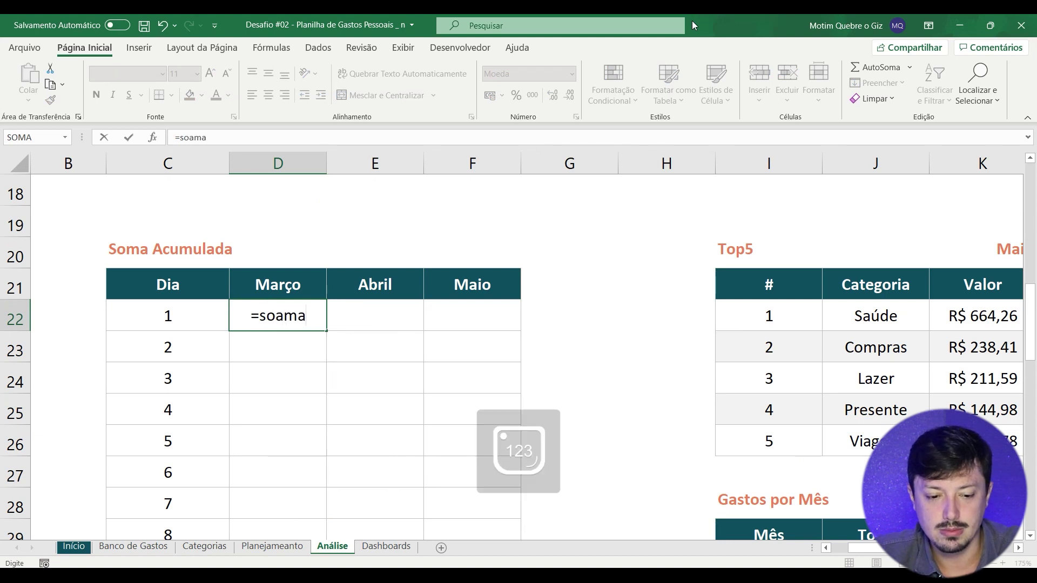
pyautogui.press('BackSpace')
pyautogui.press('BackSpace')
pyautogui.press('BackSpace')
pyautogui.press('BackSpace')
pyautogui.write('omases')
pyautogui.press('Tab')
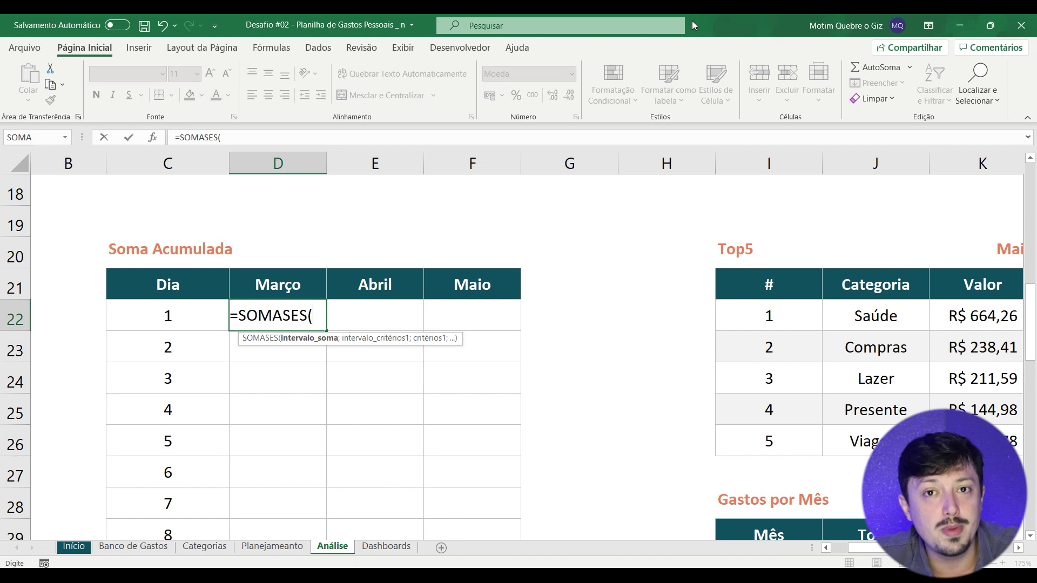
pyautogui.click(133, 546)
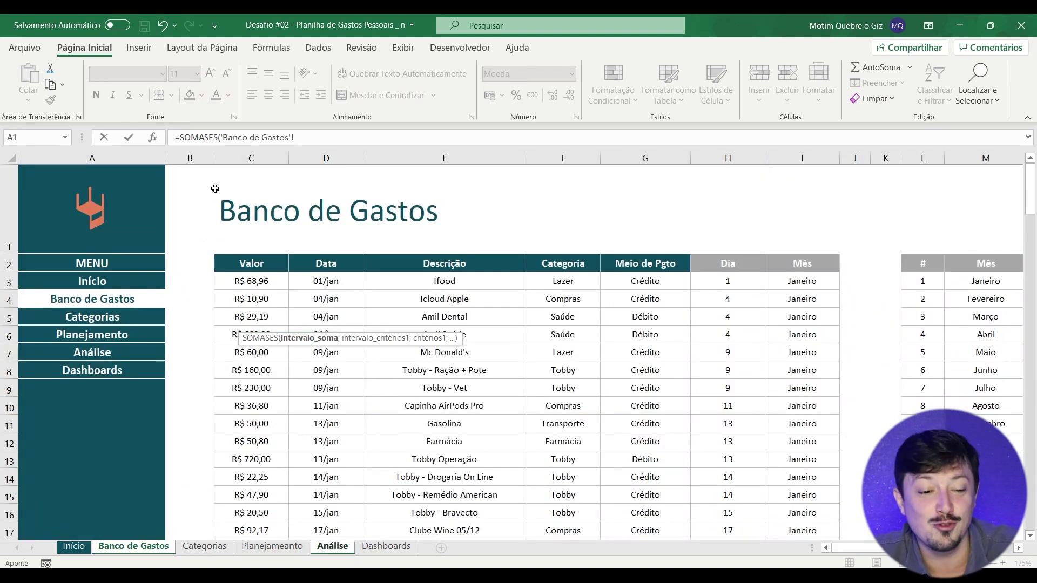
pyautogui.click(250, 150)
pyautogui.click(250, 150)
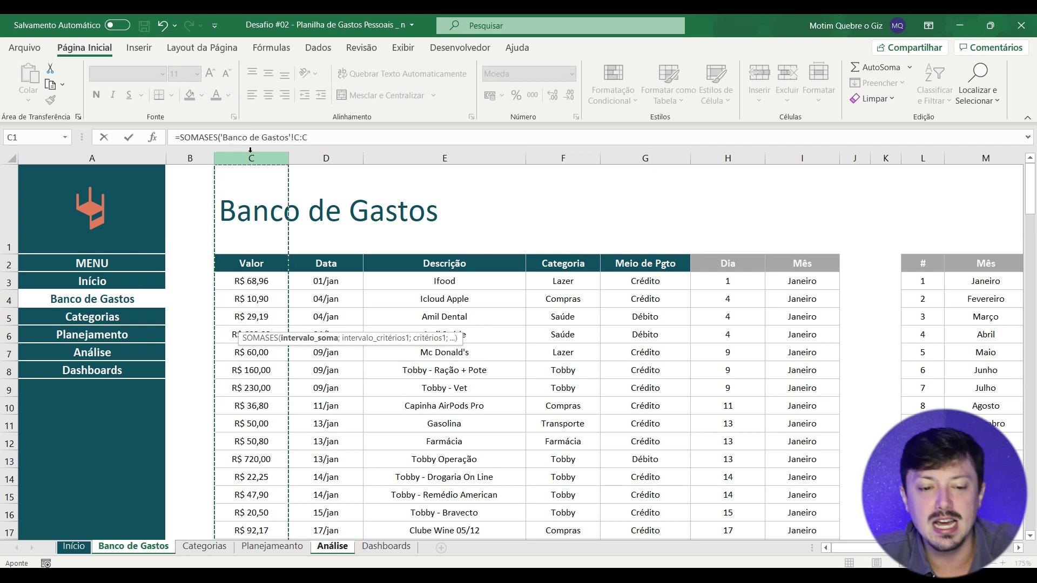
pyautogui.moveTo(252, 280); pyautogui.dragTo(252, 459)
pyautogui.click(251, 158)
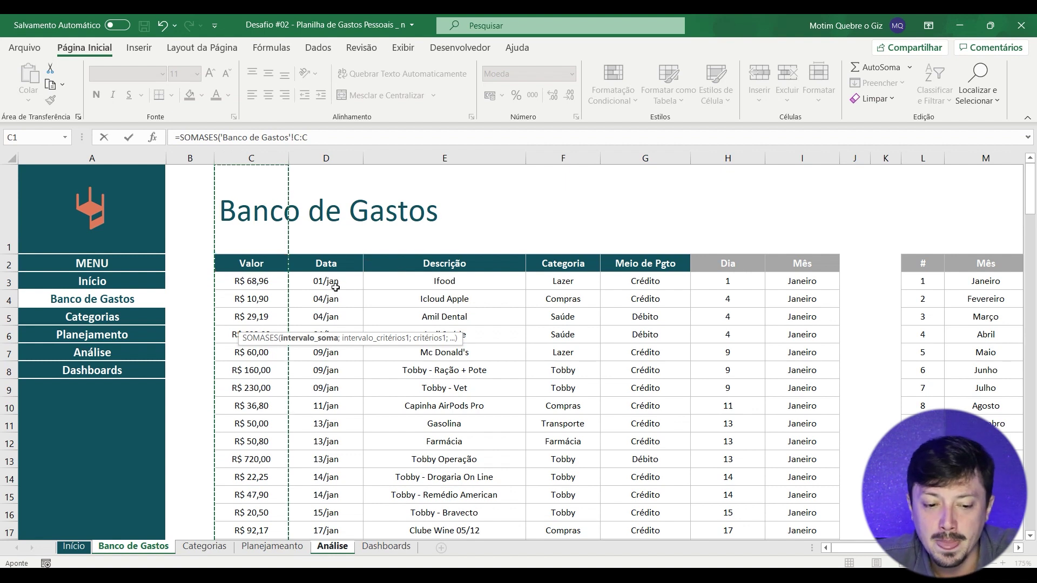
pyautogui.write(';')
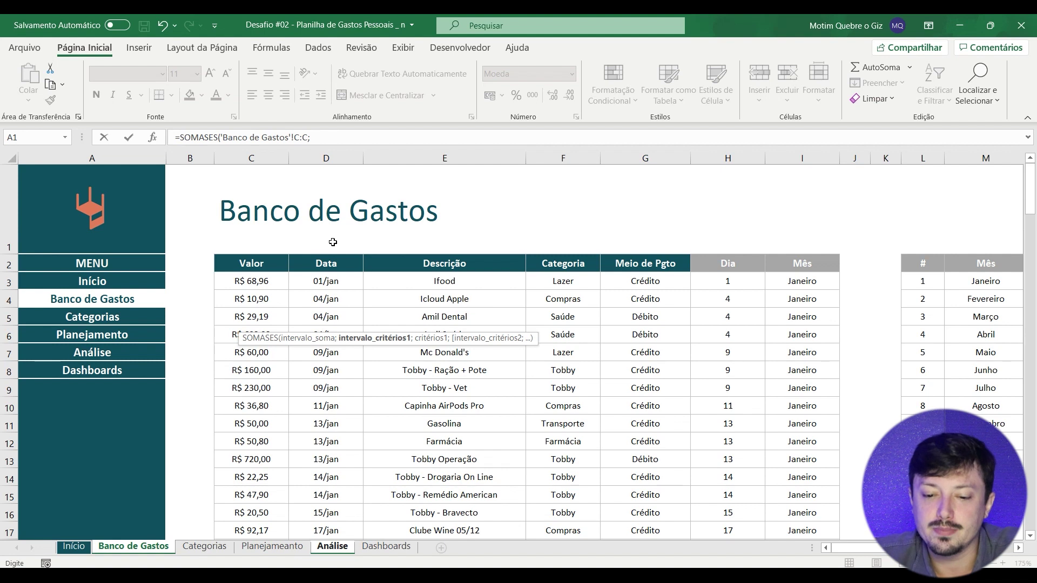
pyautogui.moveTo(409, 347); pyautogui.dragTo(393, 190)
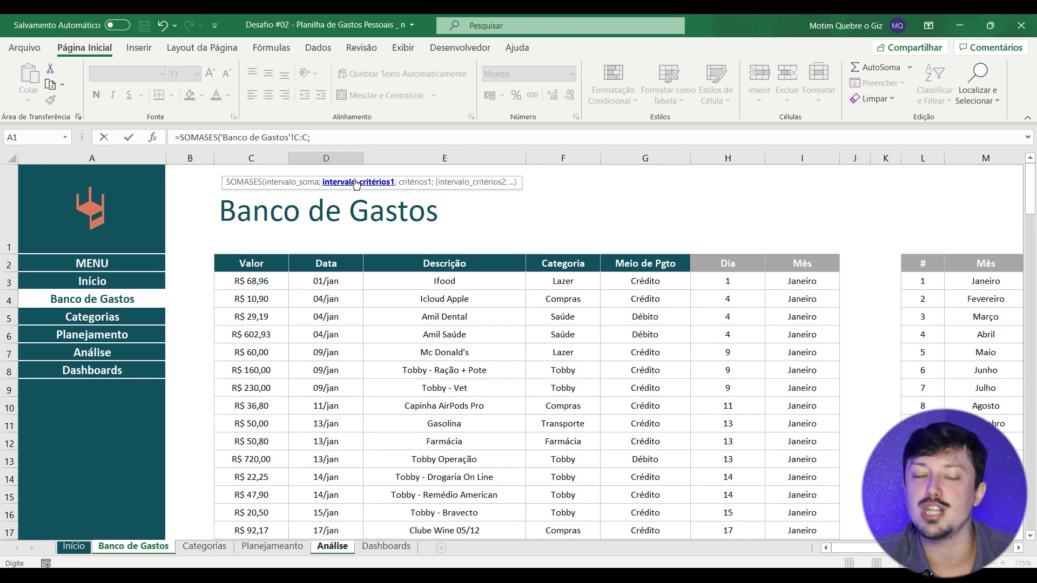
# Step: Add the Dia column H:H as criteria range with Análise!C22 as criterion and commit
pyautogui.click(729, 158)
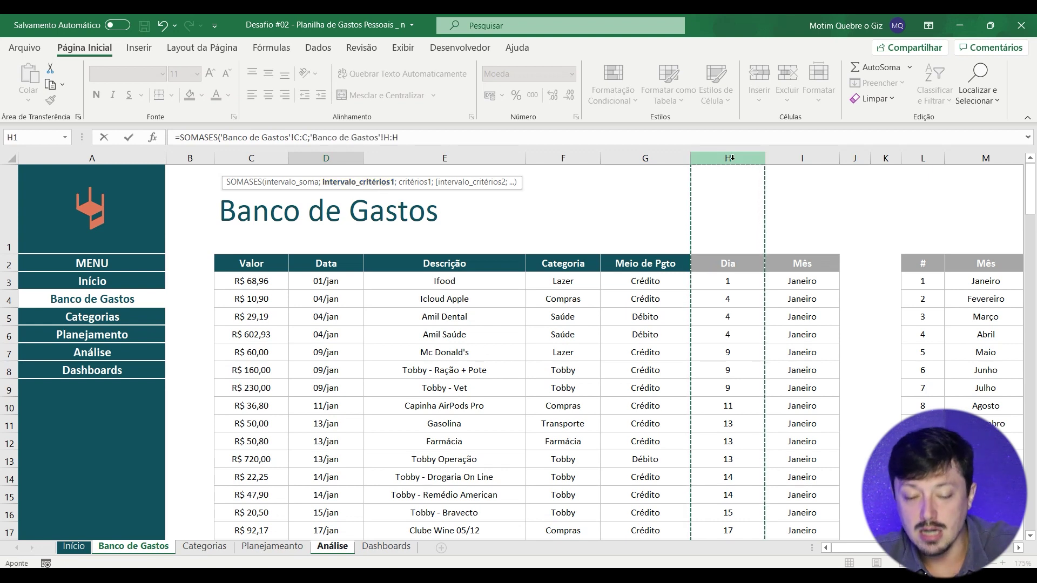
pyautogui.write(';')
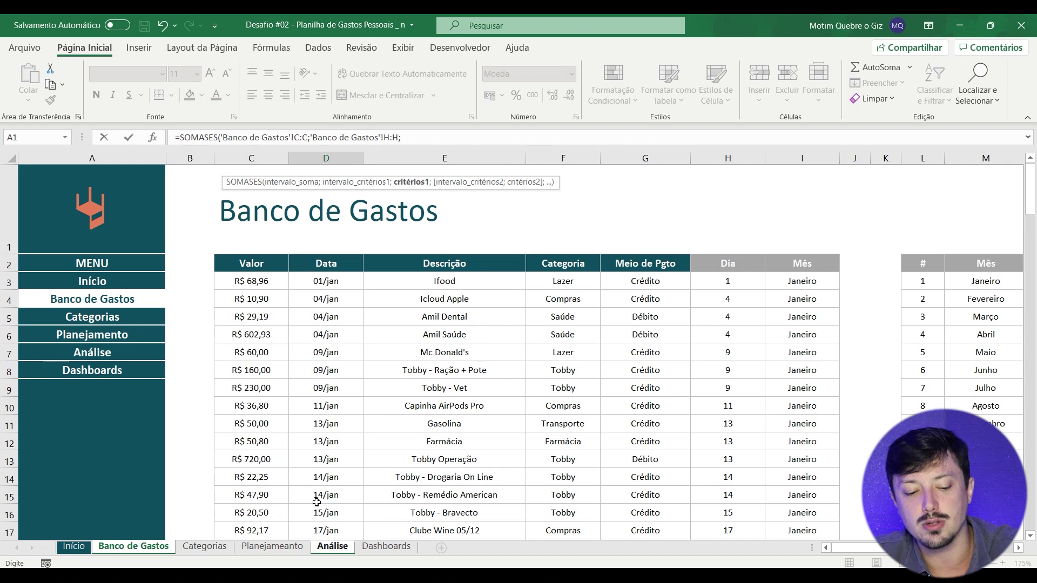
pyautogui.click(414, 138)
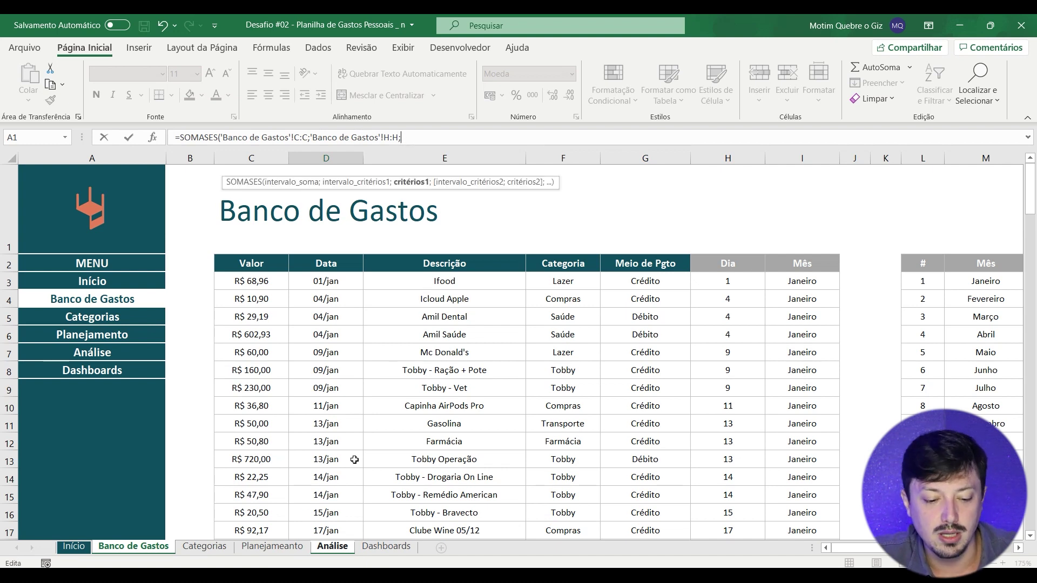
pyautogui.click(334, 547)
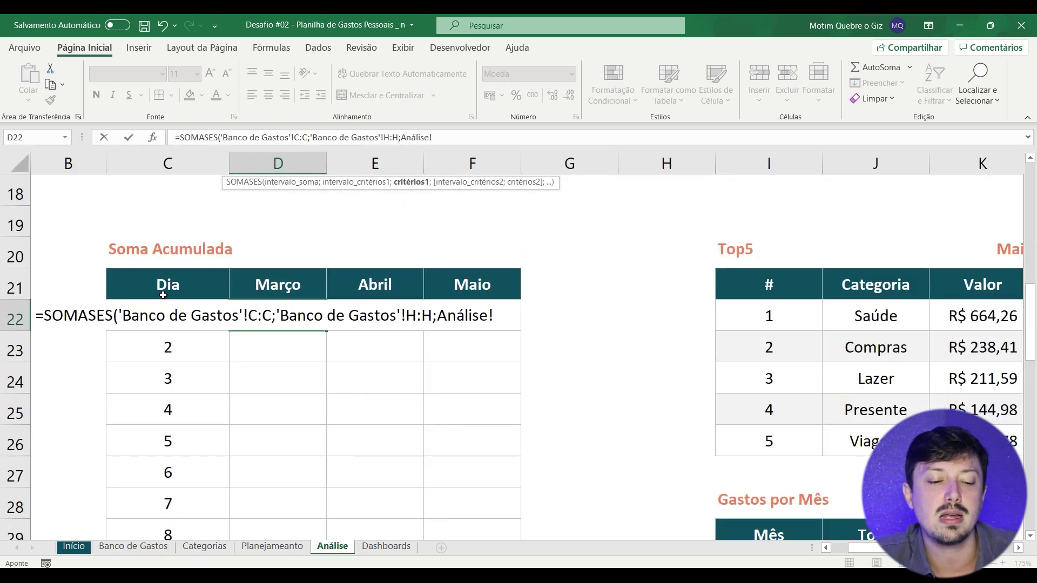
pyautogui.click(174, 289)
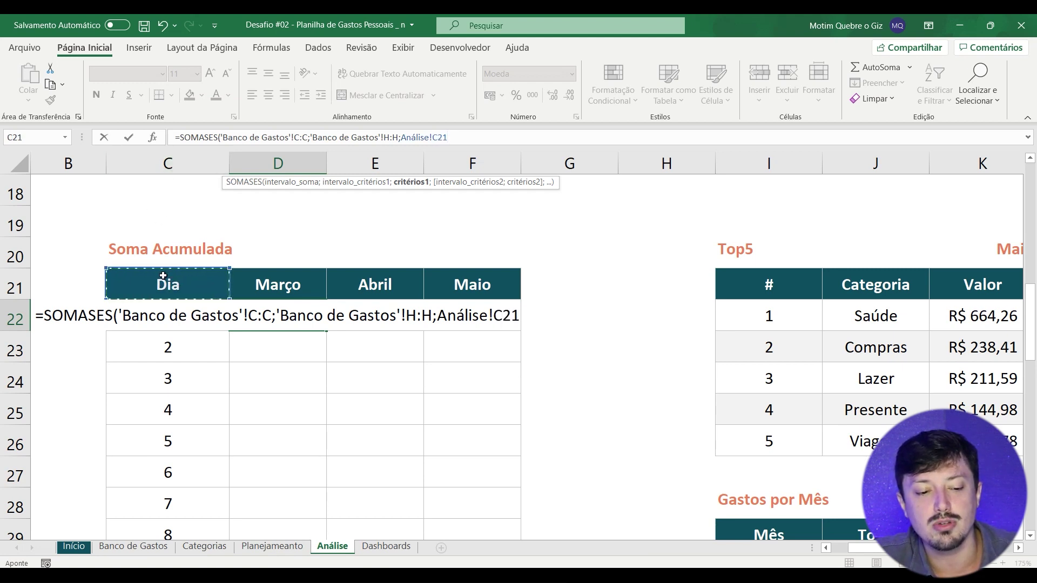
pyautogui.press('Down')
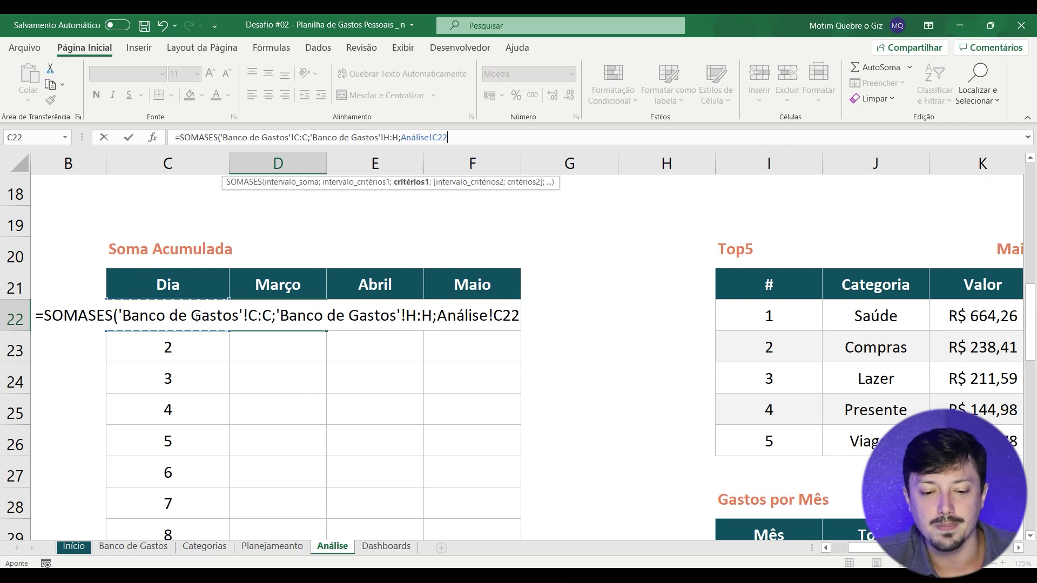
pyautogui.press('Return')
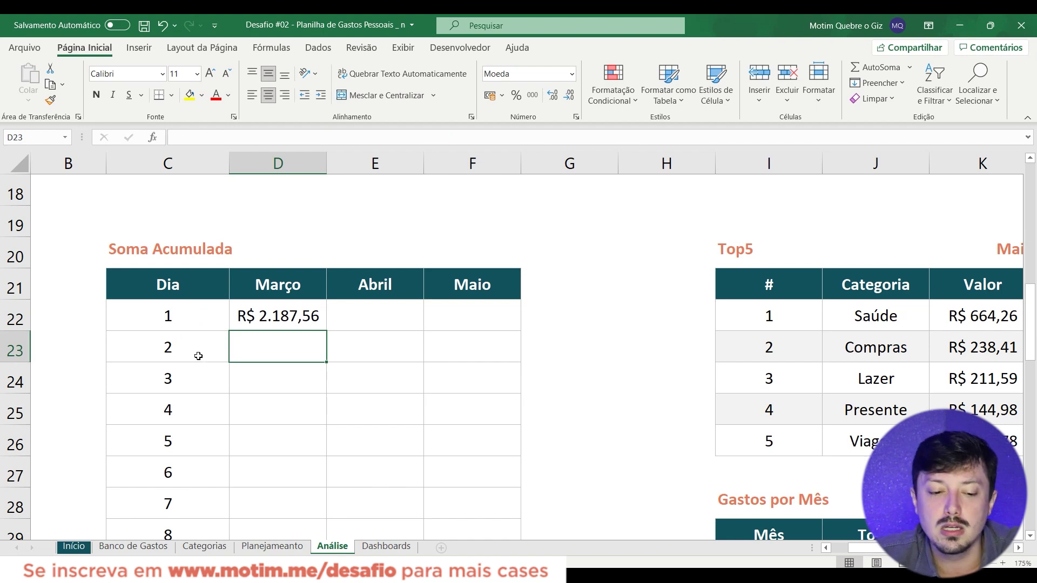
# Step: Turn on filtering for the Banco de Gastos expense table
pyautogui.click(152, 546)
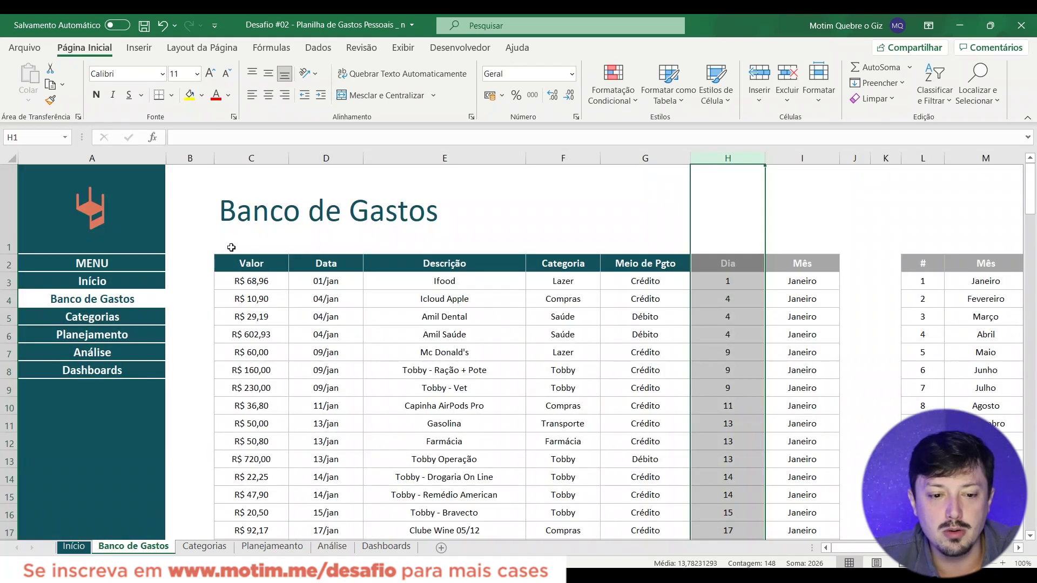
pyautogui.click(253, 155)
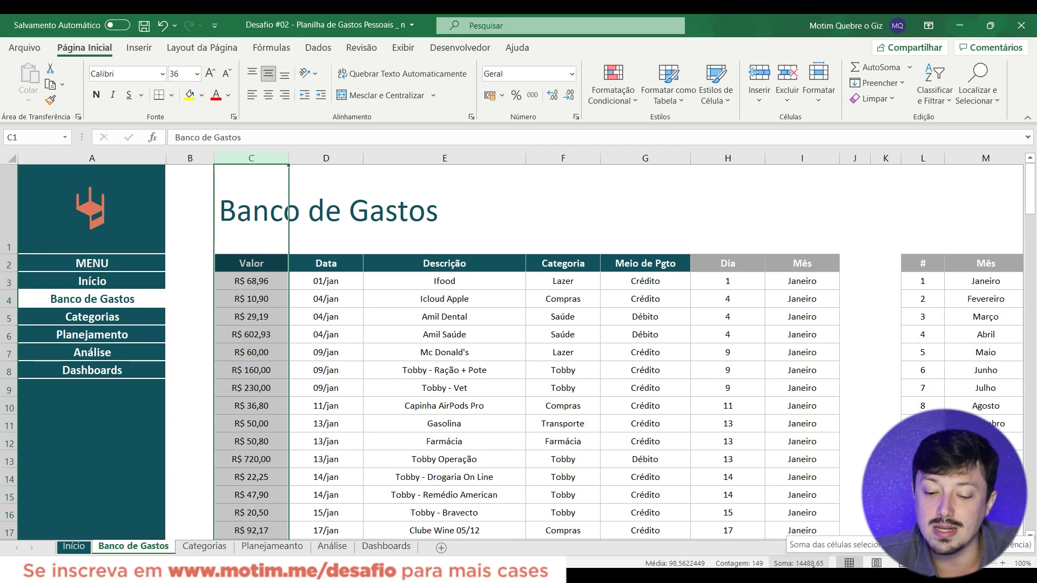
pyautogui.click(731, 265)
pyautogui.moveTo(264, 261); pyautogui.dragTo(805, 399)
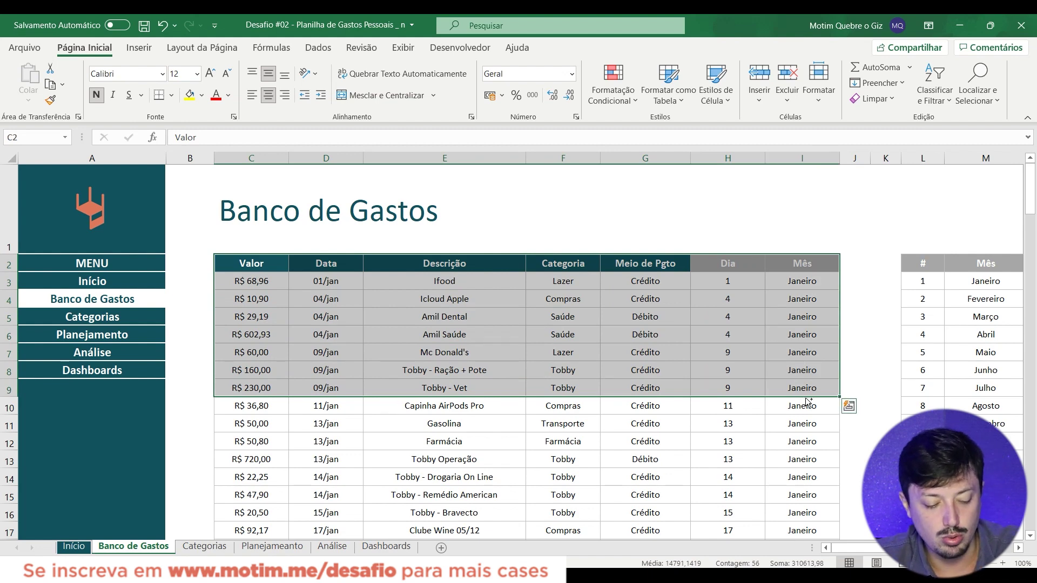
pyautogui.hotkey('ctrl', 'shift', 'Down')
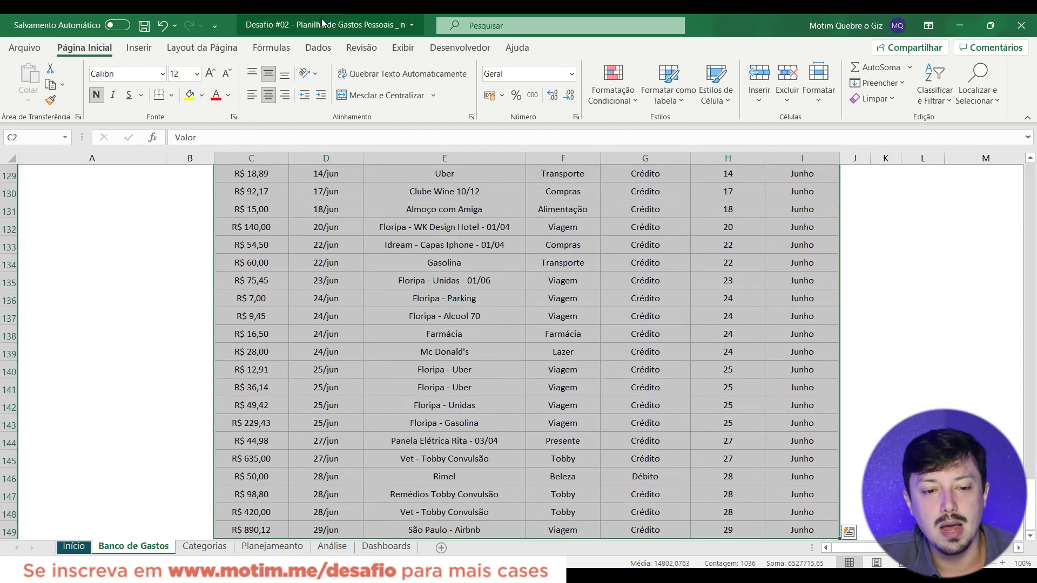
pyautogui.click(318, 48)
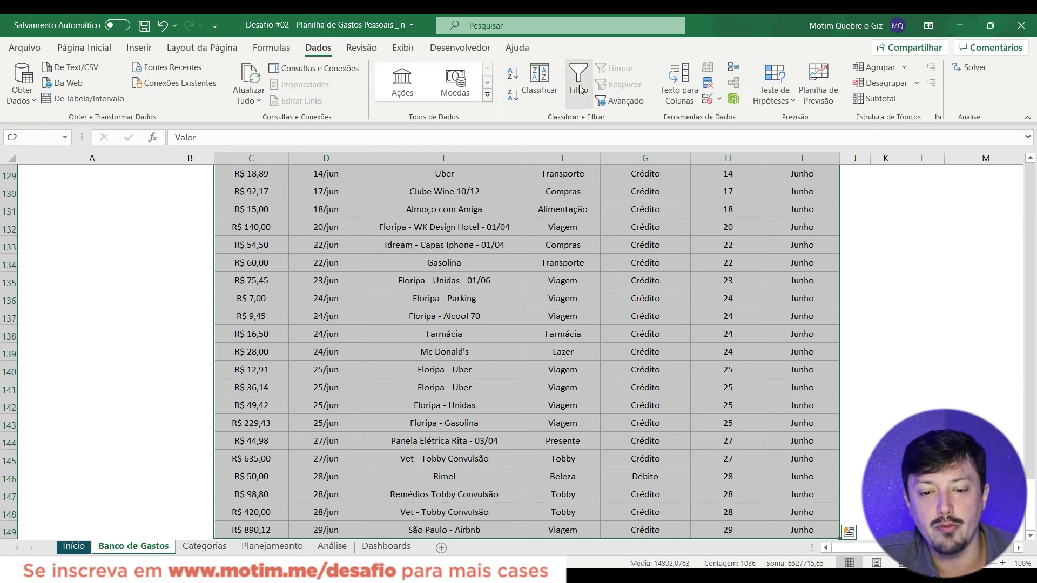
pyautogui.click(579, 87)
pyautogui.click(535, 214)
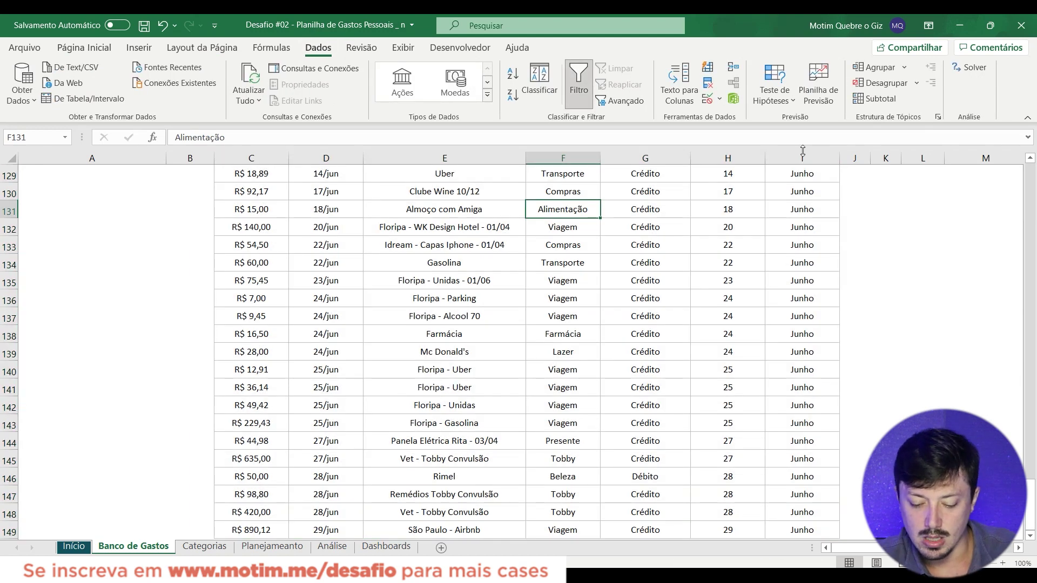
pyautogui.hotkey('ctrl', 'Up')
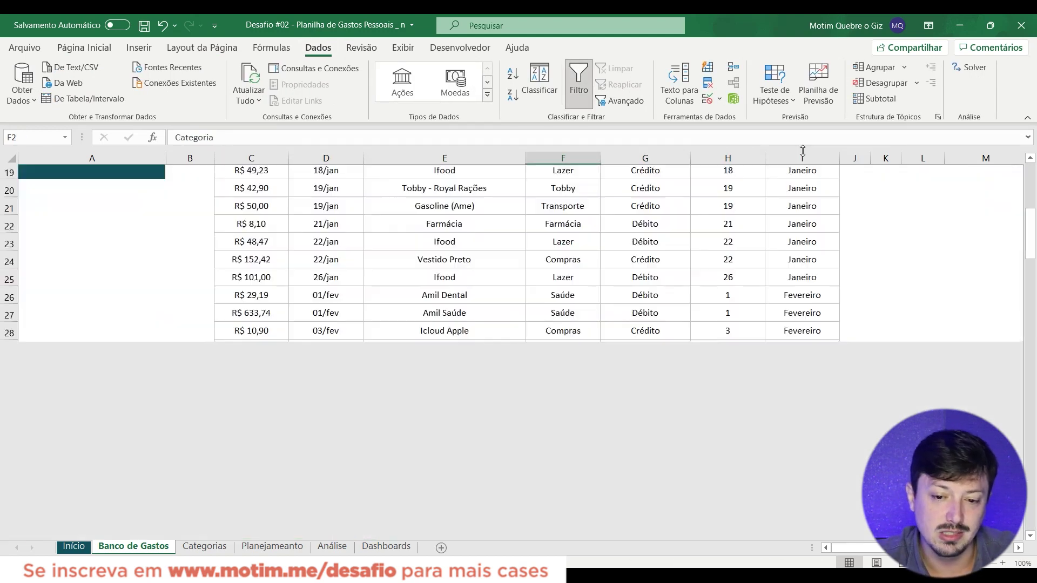
pyautogui.scroll(1, 749, 391)
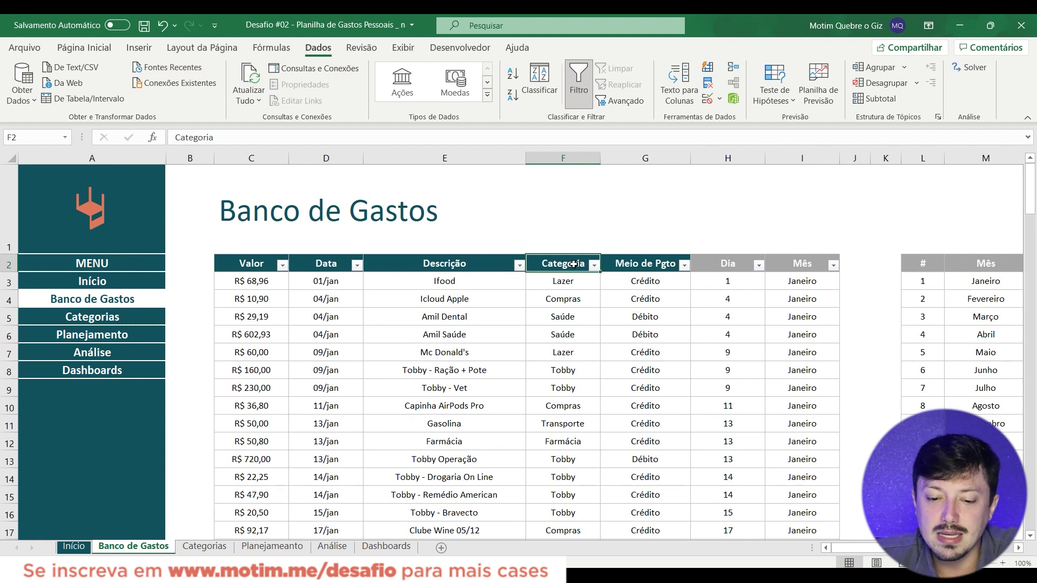
pyautogui.moveTo(237, 254)
pyautogui.mouseDown()
pyautogui.moveTo(678, 426)
pyautogui.moveTo(724, 459)
pyautogui.mouseUp()
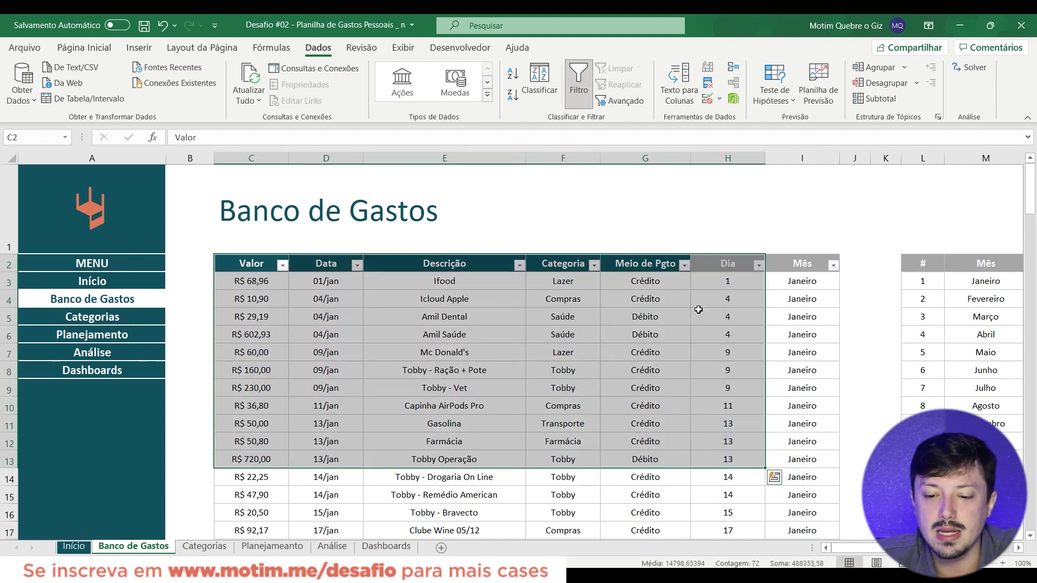
# Step: Filter the Dia column to 1 and select the Valor amounts to read their total
pyautogui.click(758, 265)
pyautogui.click(625, 414)
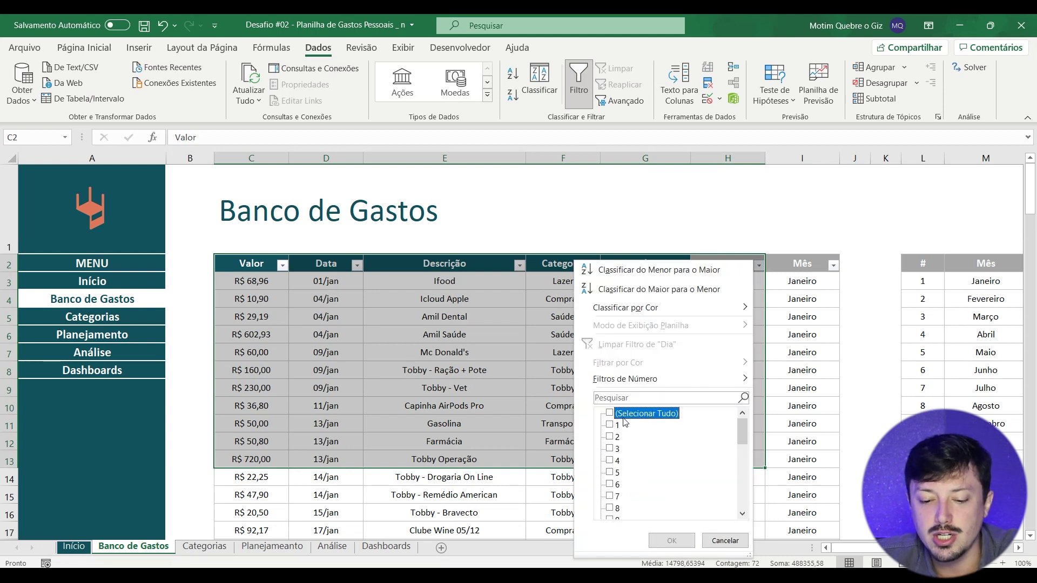
pyautogui.click(618, 425)
pyautogui.click(671, 541)
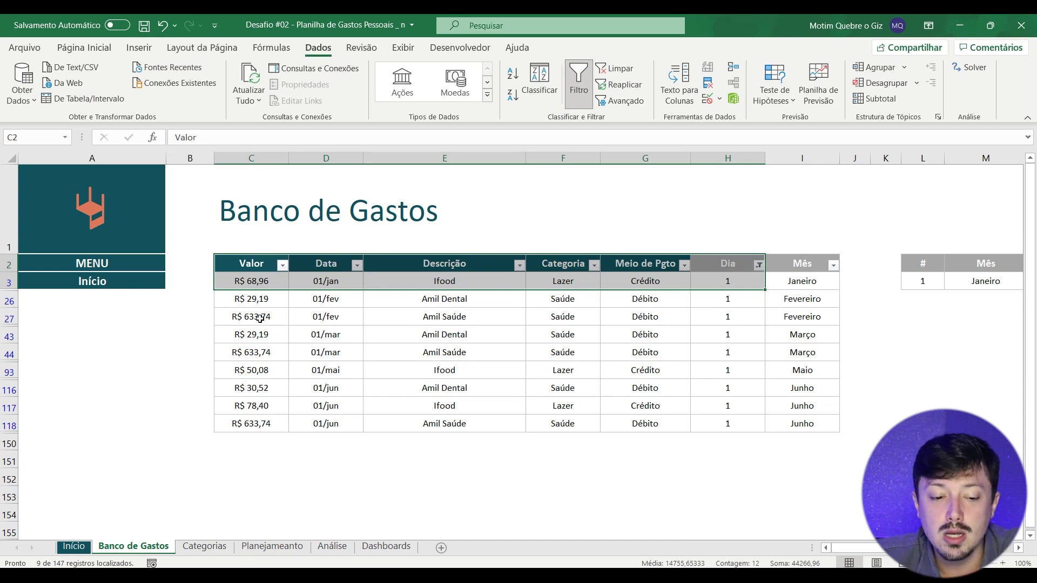
pyautogui.moveTo(267, 281); pyautogui.dragTo(268, 415)
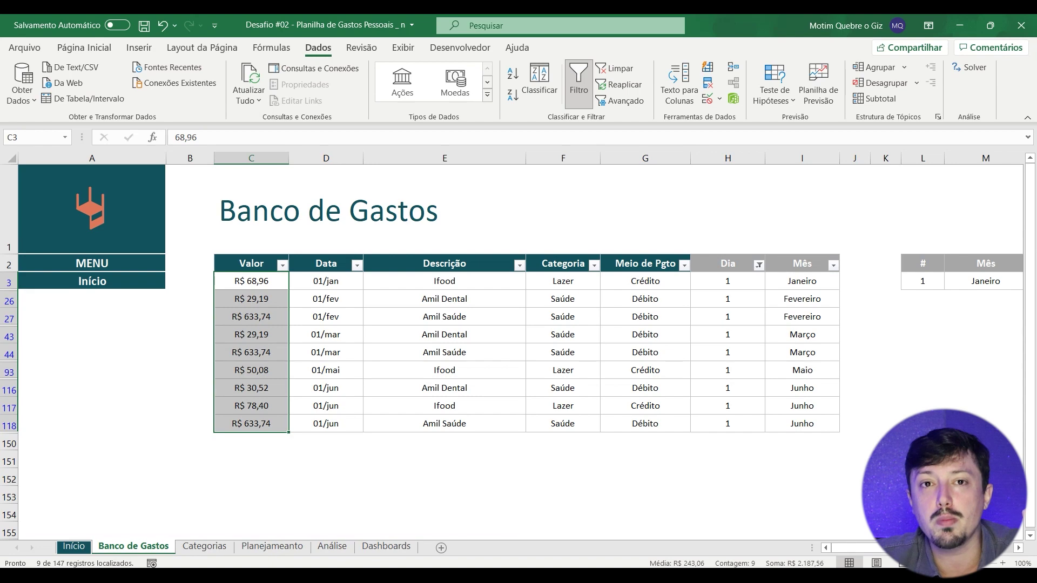
# Step: Check the two March day-1 expenses' sum, remove the filters and return to Análise
pyautogui.click(327, 548)
pyautogui.click(158, 549)
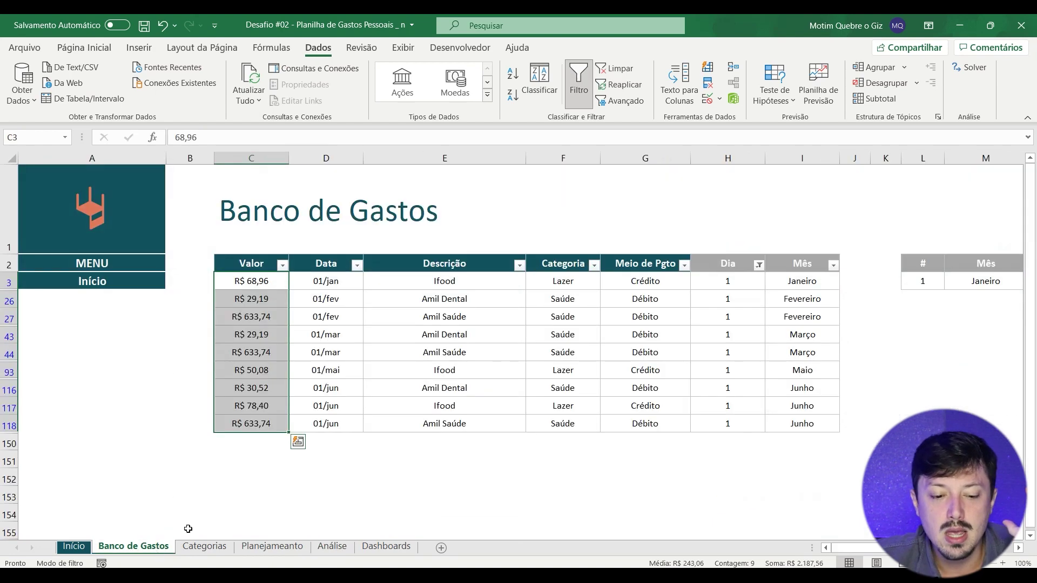
pyautogui.moveTo(799, 334); pyautogui.dragTo(257, 351)
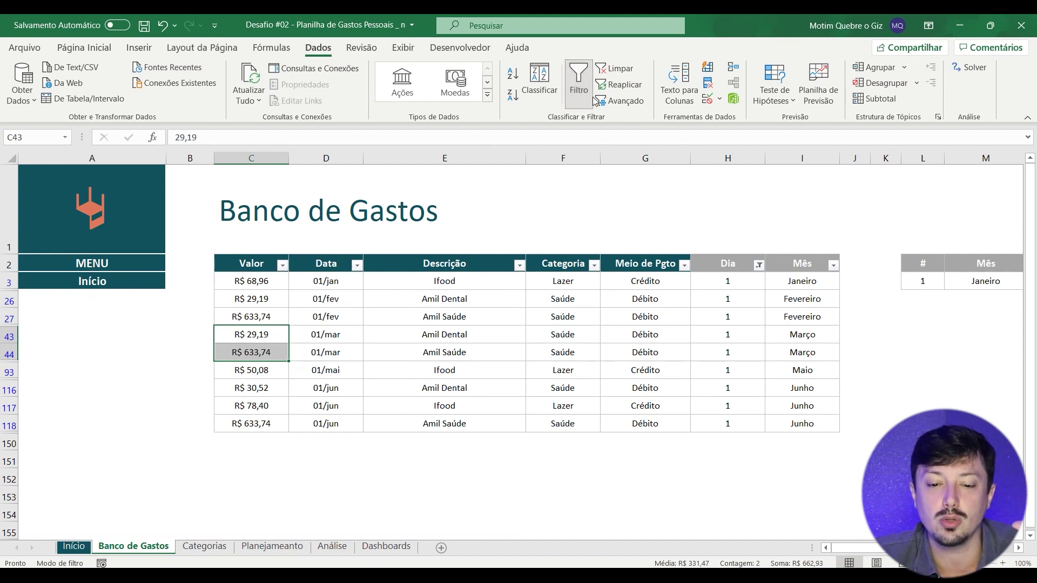
pyautogui.click(578, 83)
pyautogui.click(332, 546)
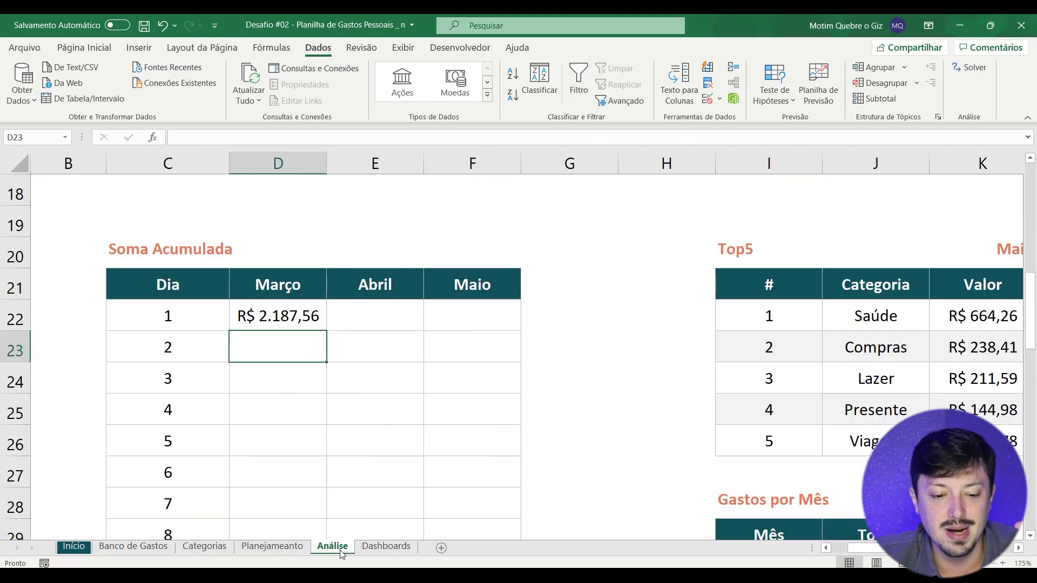
# Step: Open D22's SOMASES formula and review its Valor, Dia and C22 references
pyautogui.click(292, 320)
pyautogui.doubleClick(292, 321)
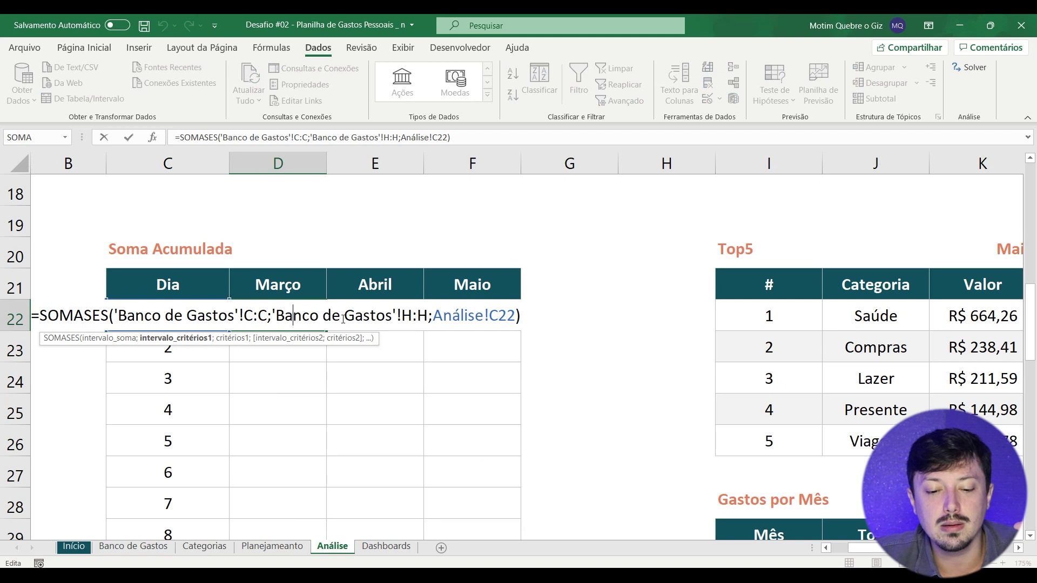
pyautogui.click(517, 316)
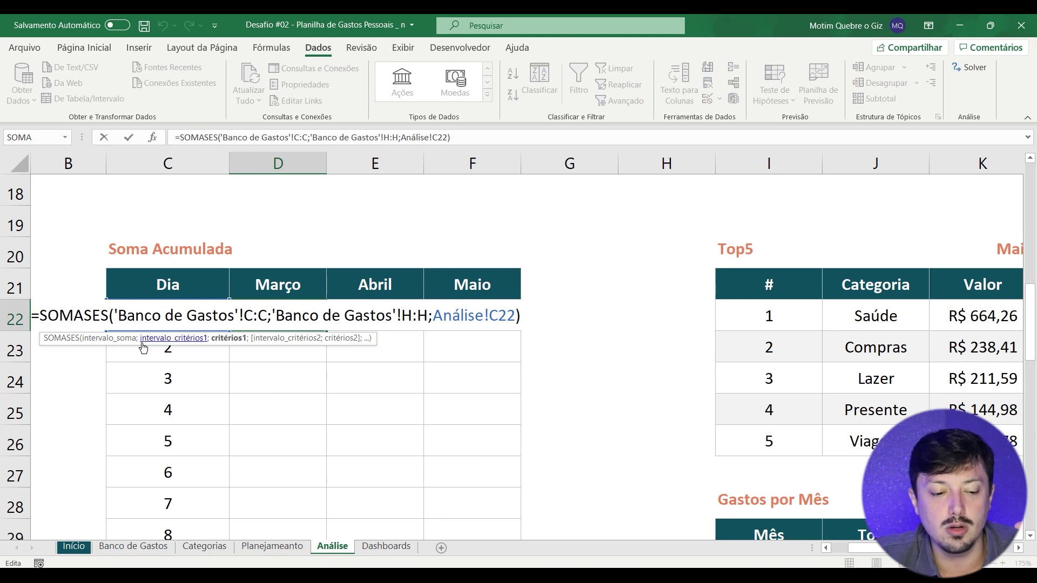
pyautogui.click(111, 340)
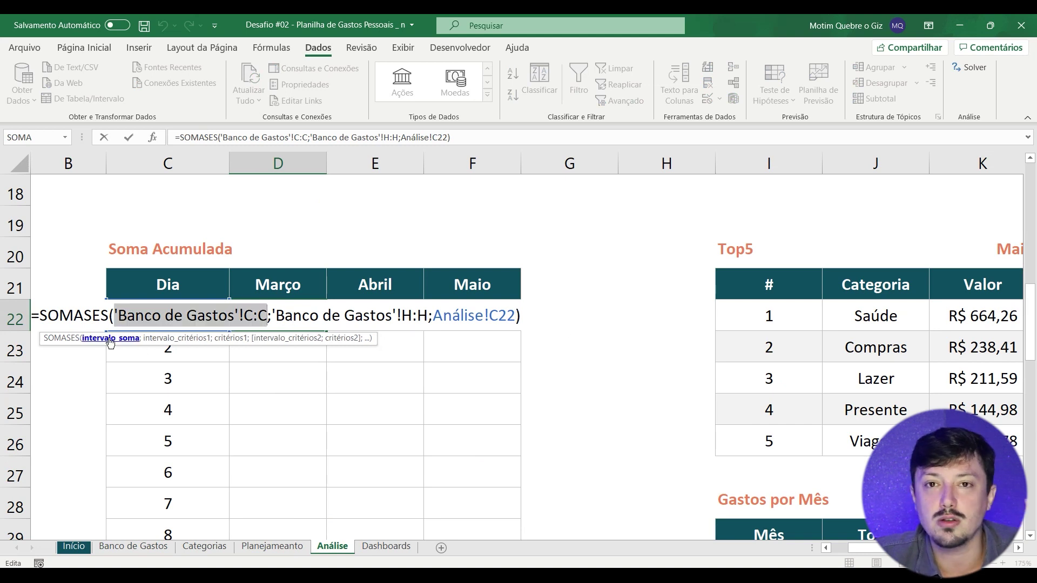
pyautogui.click(192, 338)
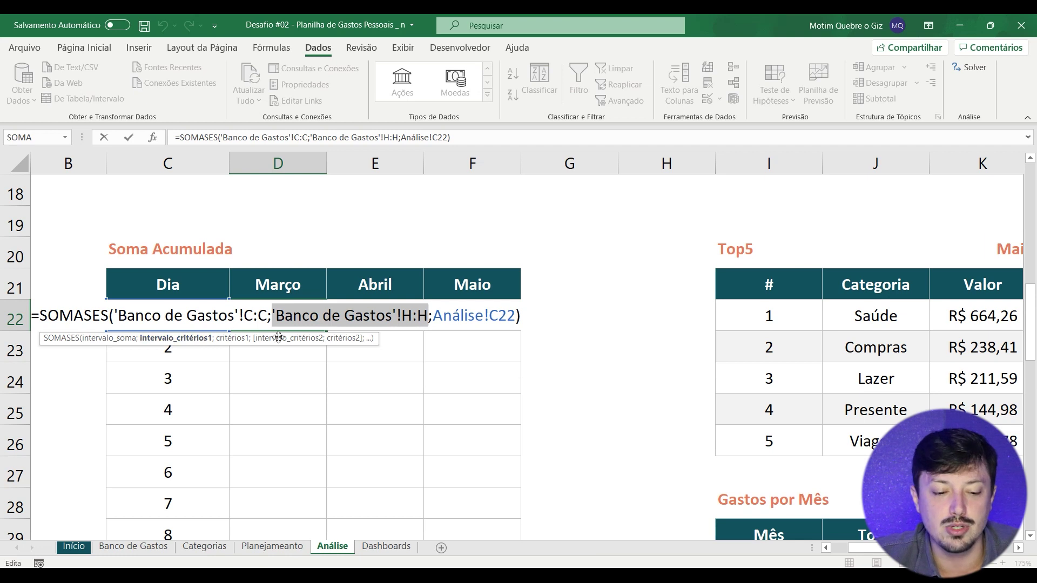
pyautogui.click(232, 338)
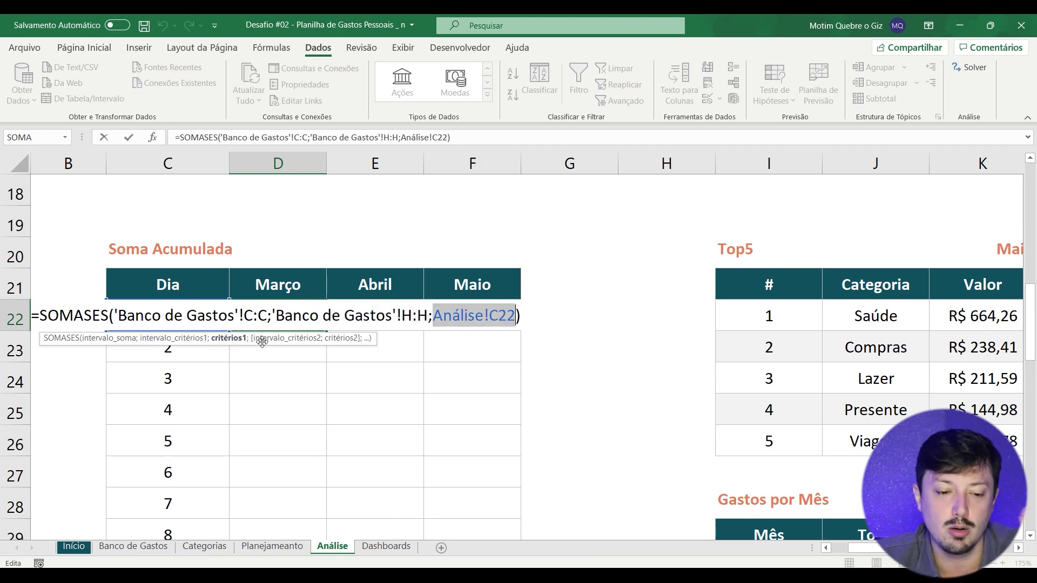
pyautogui.click(518, 320)
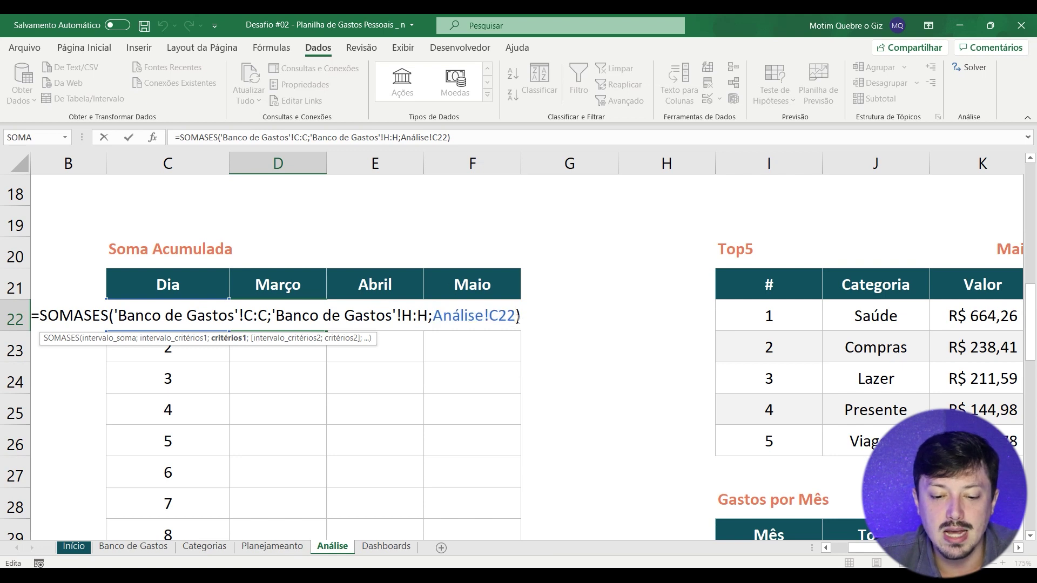
# Step: Add the Banco de Gastos Mês column I:I with Análise!D21 as a second criterion pair
pyautogui.write(';')
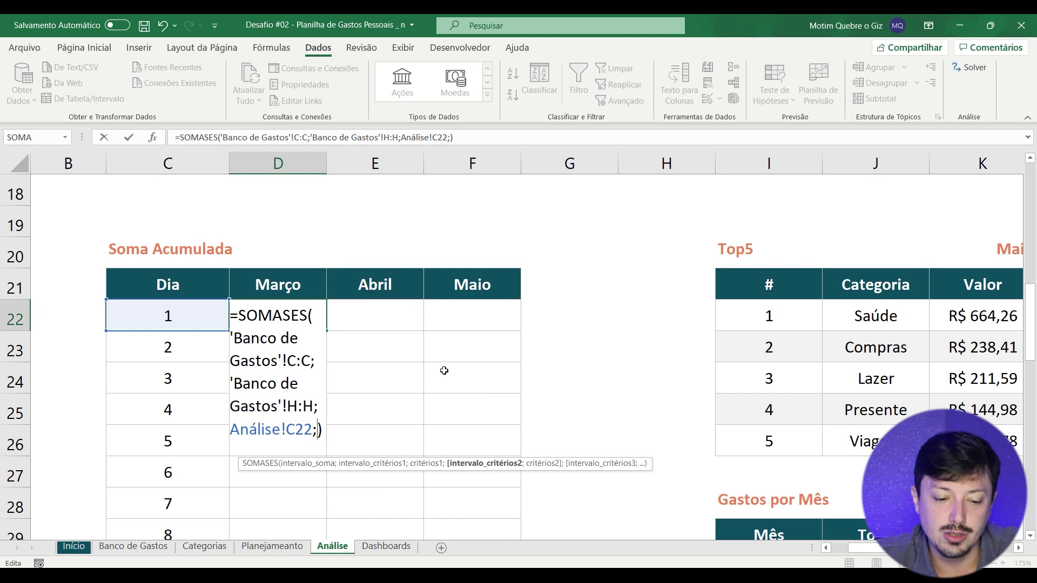
pyautogui.click(134, 547)
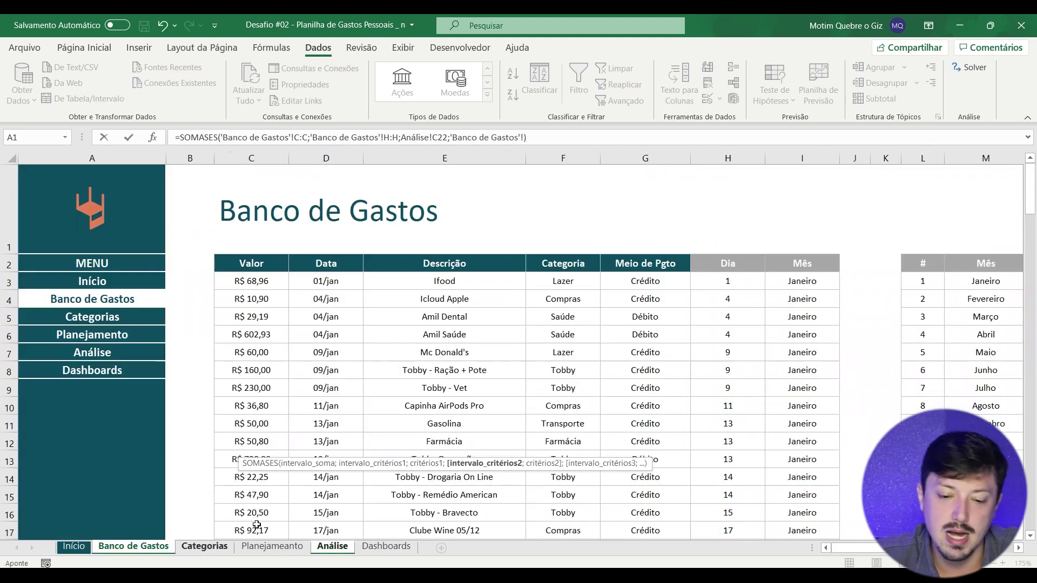
pyautogui.click(801, 157)
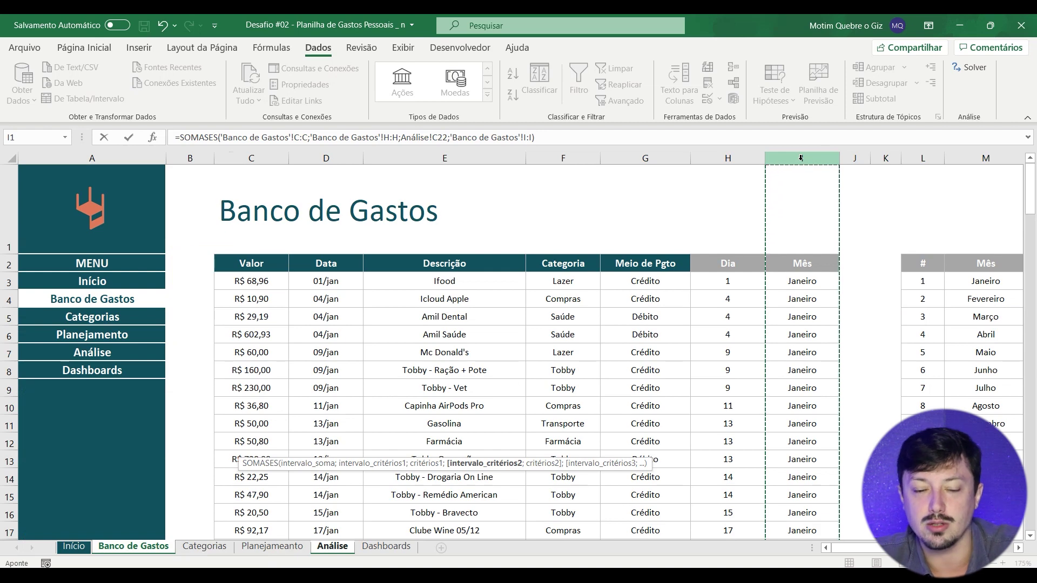
pyautogui.write(';')
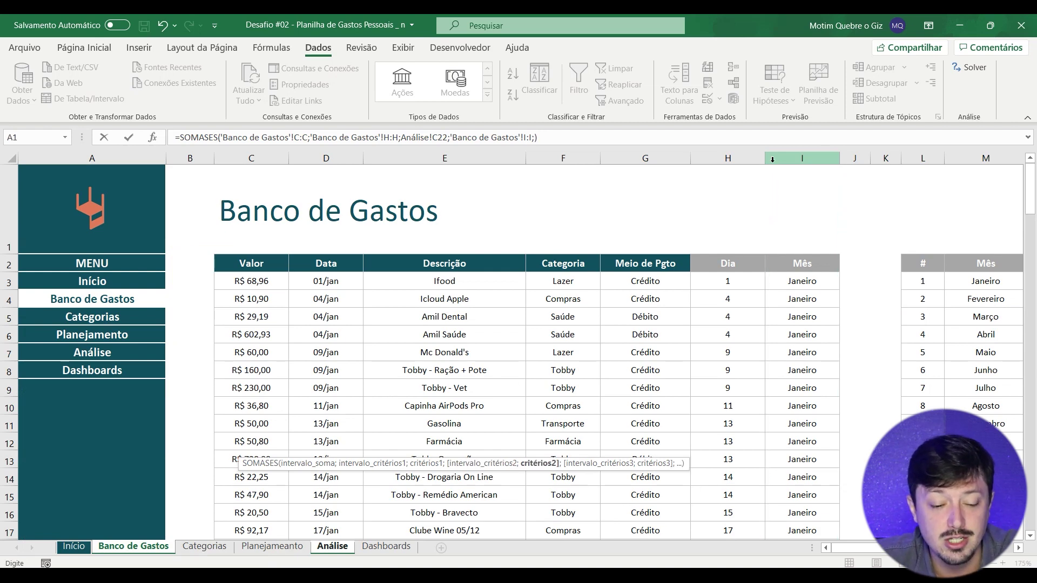
pyautogui.click(332, 546)
pyautogui.click(282, 279)
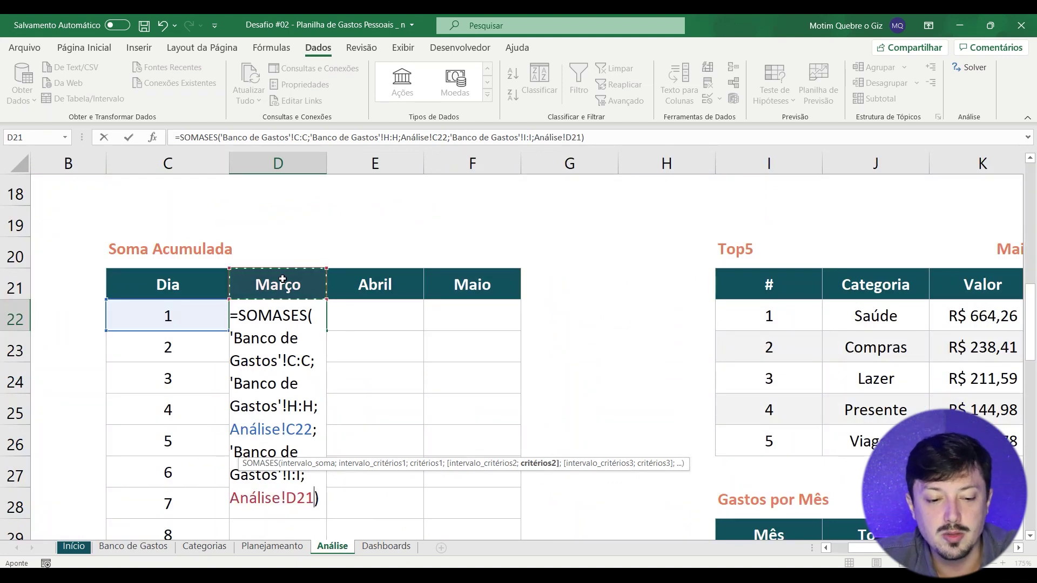
pyautogui.press('Return')
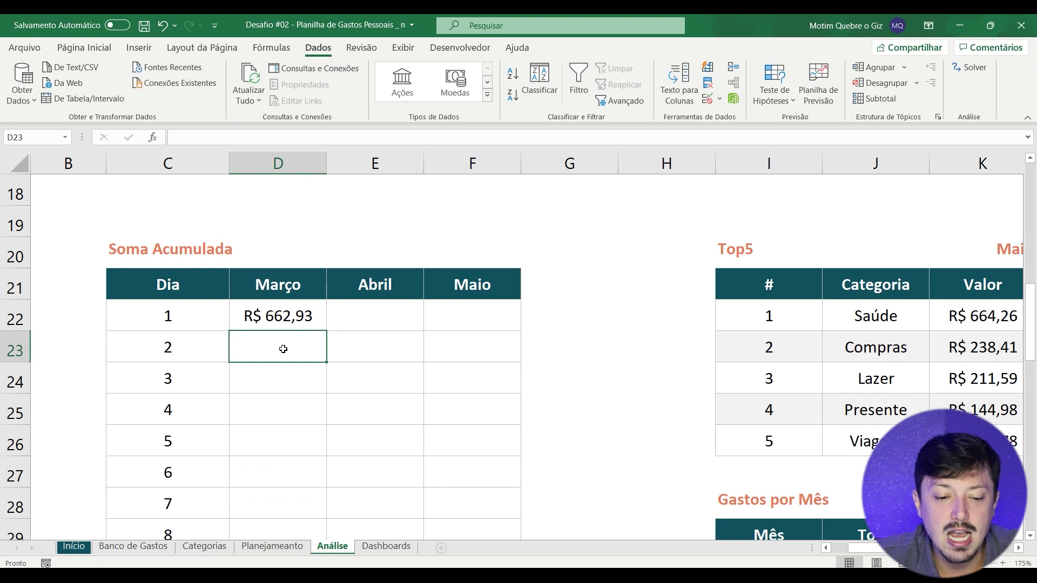
# Step: Fill the Março day-1 formula across to Abril and Maio and review D22's references
pyautogui.click(321, 322)
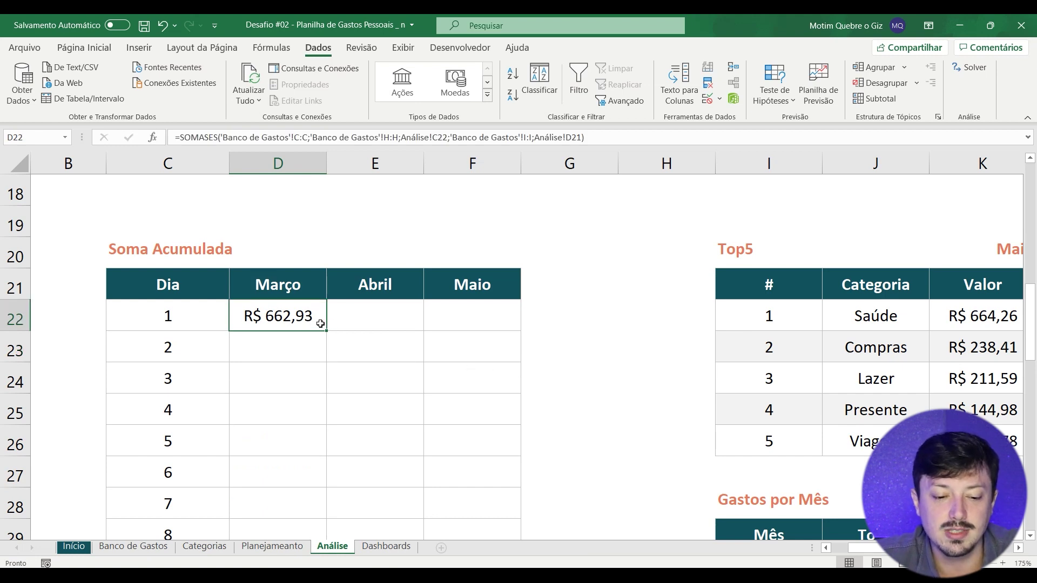
pyautogui.moveTo(326, 326); pyautogui.dragTo(475, 331)
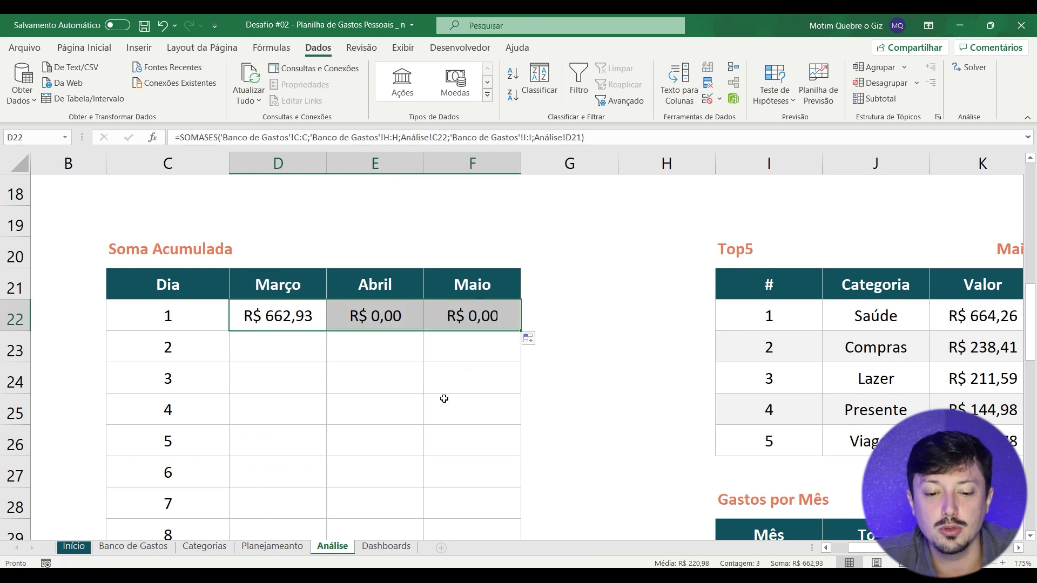
pyautogui.doubleClick(267, 323)
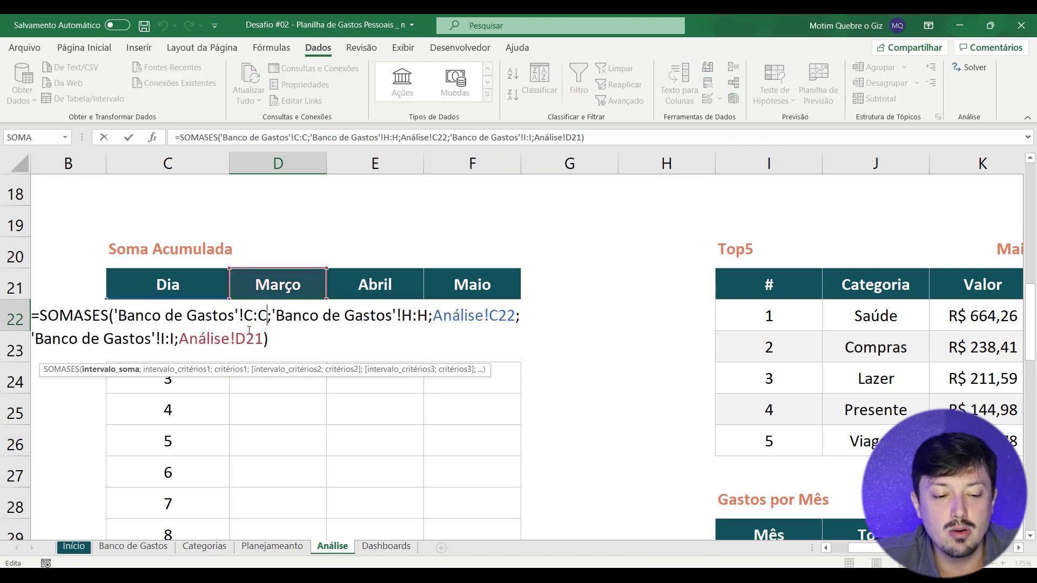
pyautogui.moveTo(165, 316); pyautogui.dragTo(261, 317)
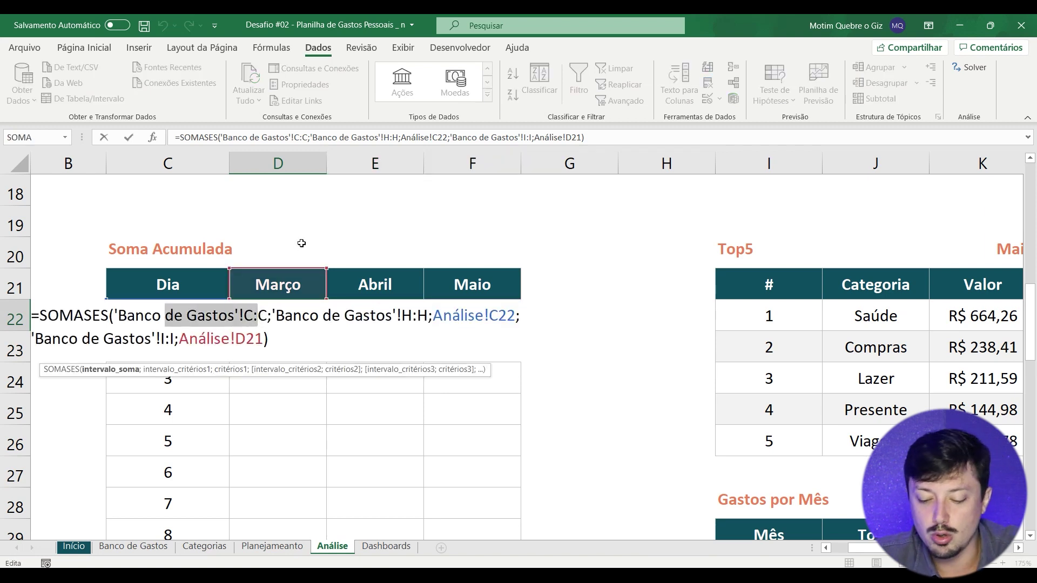
pyautogui.press('Return')
# Step: Review the Abril day-1 formula, then reopen D22's formula at its column C sum range
pyautogui.click(393, 320)
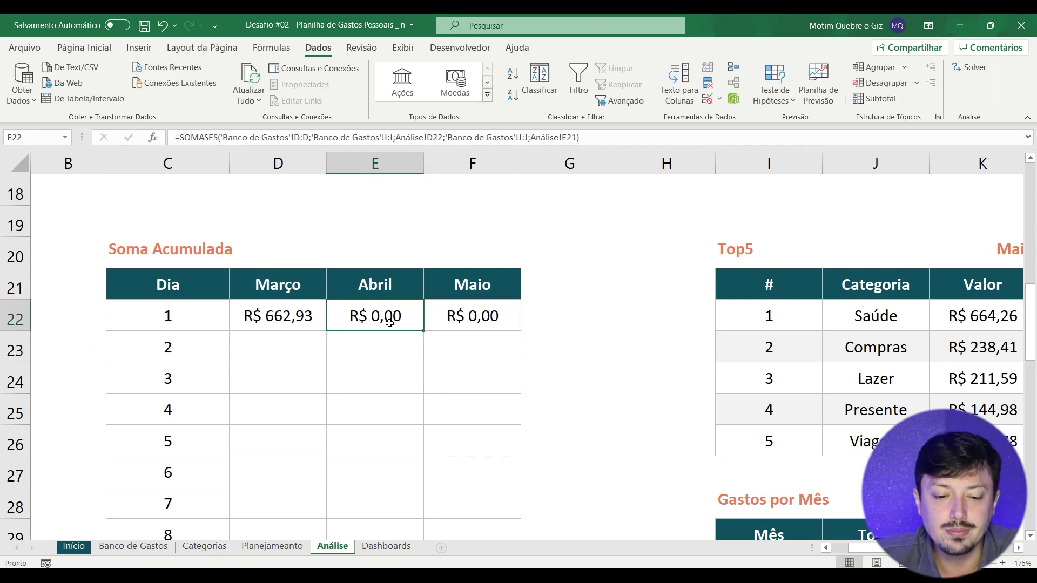
pyautogui.doubleClick(391, 323)
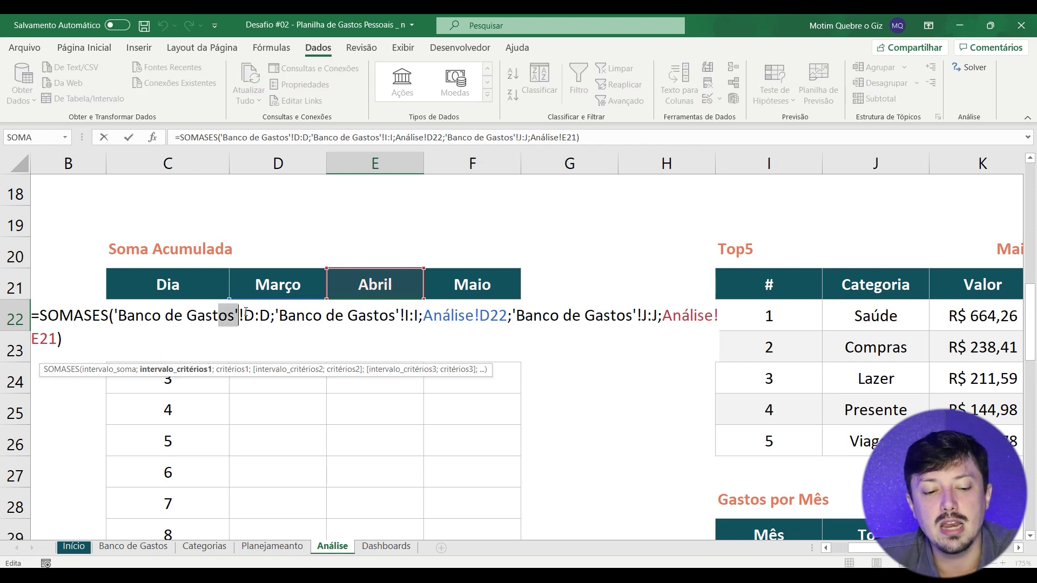
pyautogui.moveTo(230, 321); pyautogui.dragTo(270, 319)
pyautogui.press('Return')
pyautogui.click(258, 310)
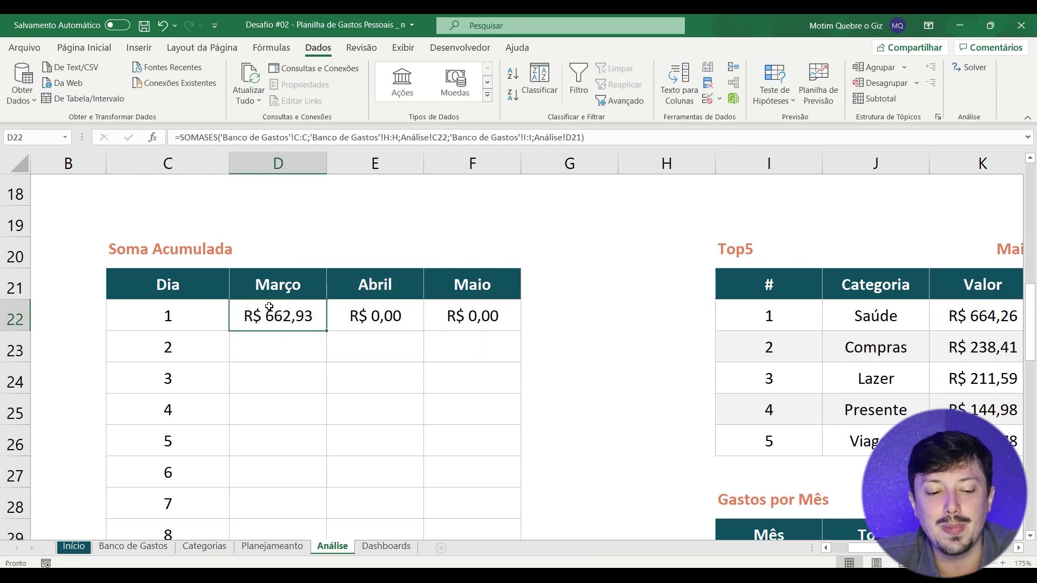
pyautogui.doubleClick(269, 312)
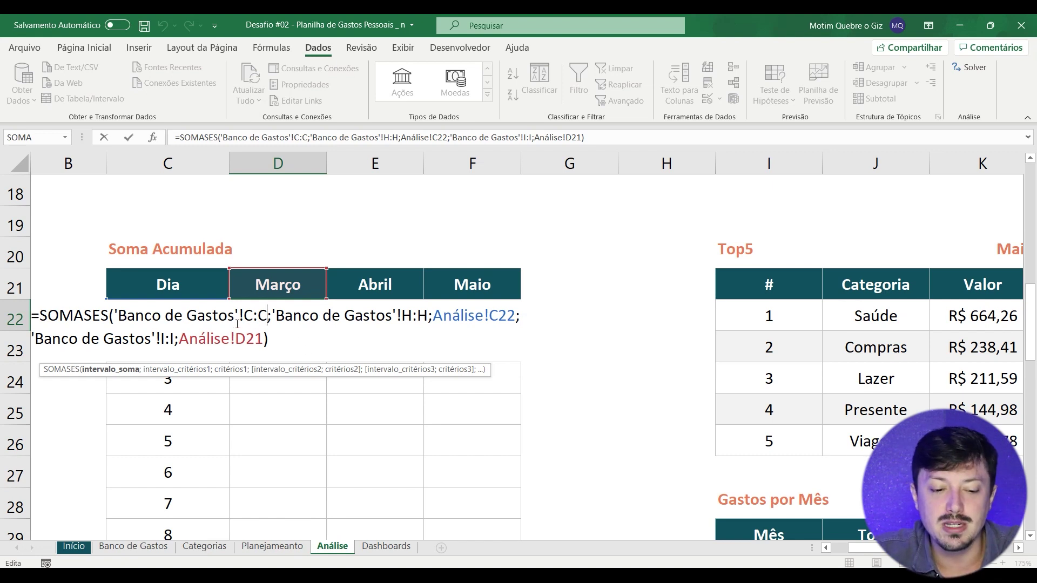
pyautogui.click(122, 370)
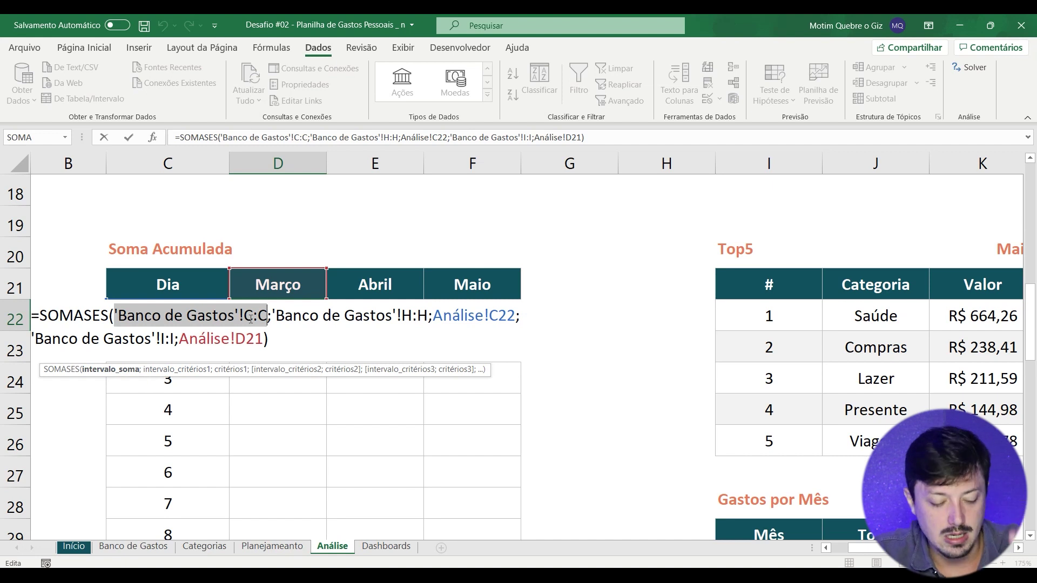
# Step: Lock D22's ranges as $C:$C, $H:$H and $I:$I and fill it across to F22
pyautogui.press('F4')
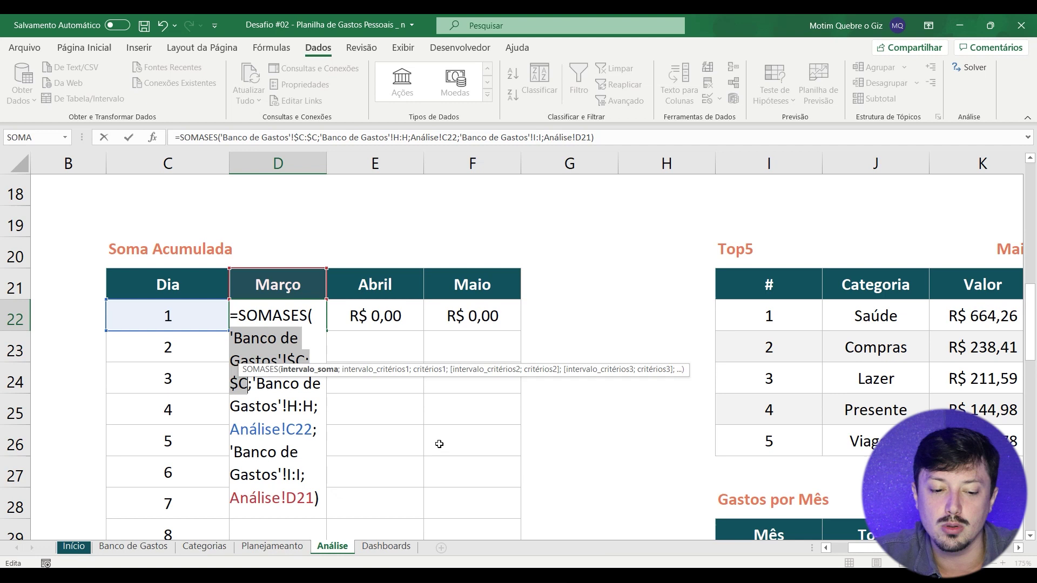
pyautogui.click(384, 369)
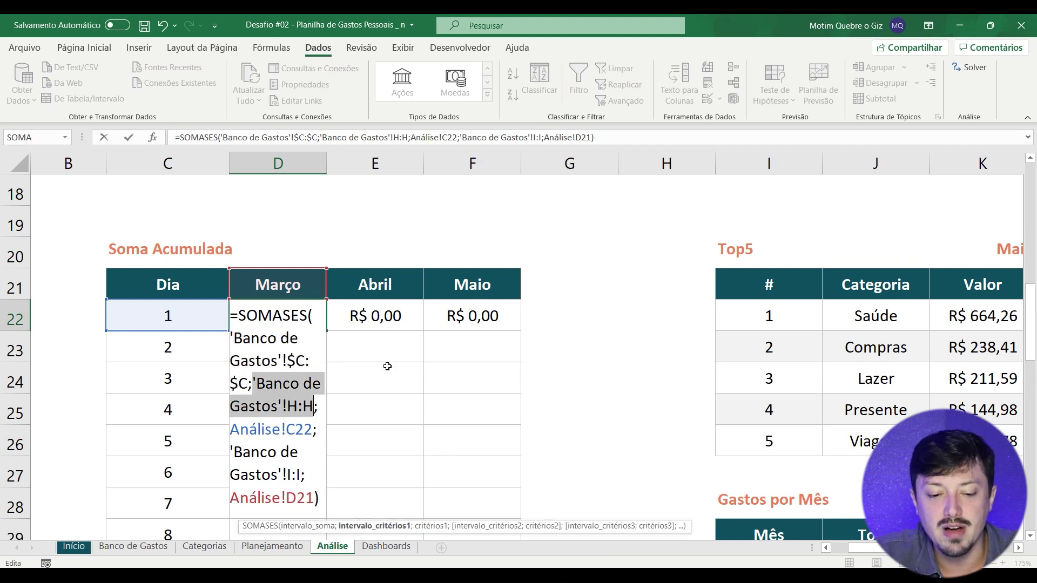
pyautogui.press('F4')
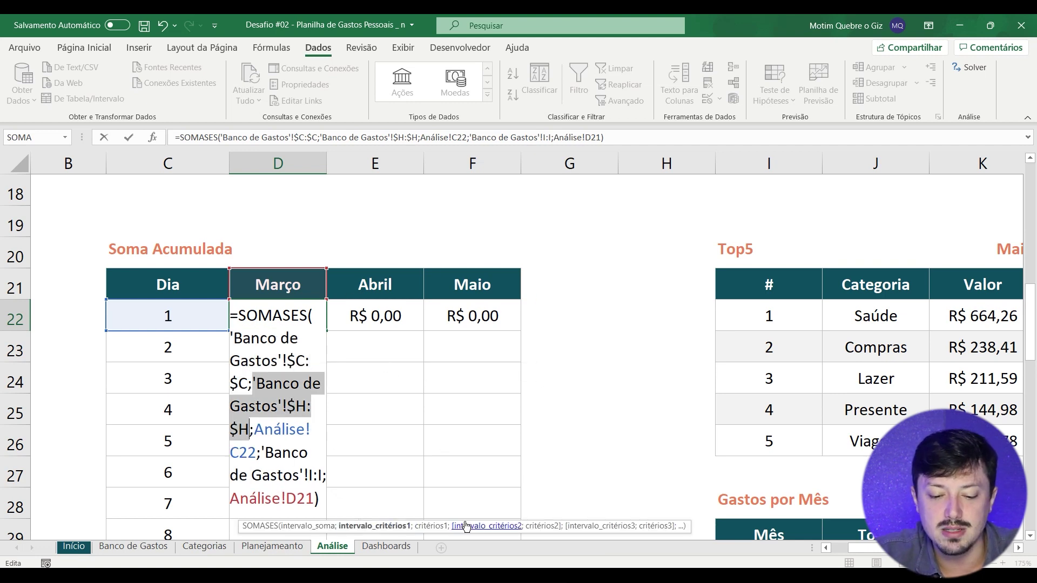
pyautogui.click(488, 528)
pyautogui.press('F4')
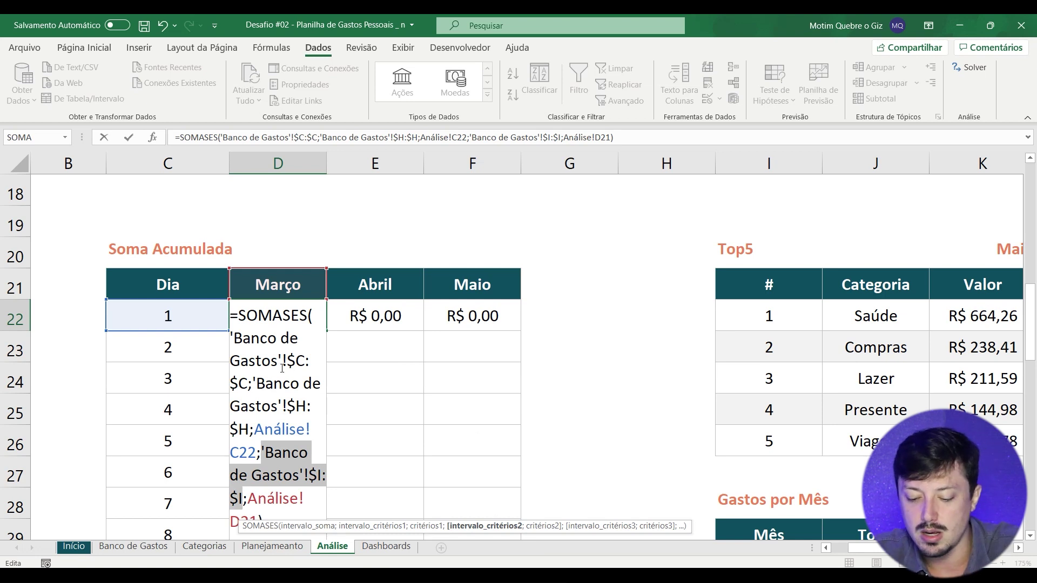
pyautogui.press('Return')
pyautogui.press('Up')
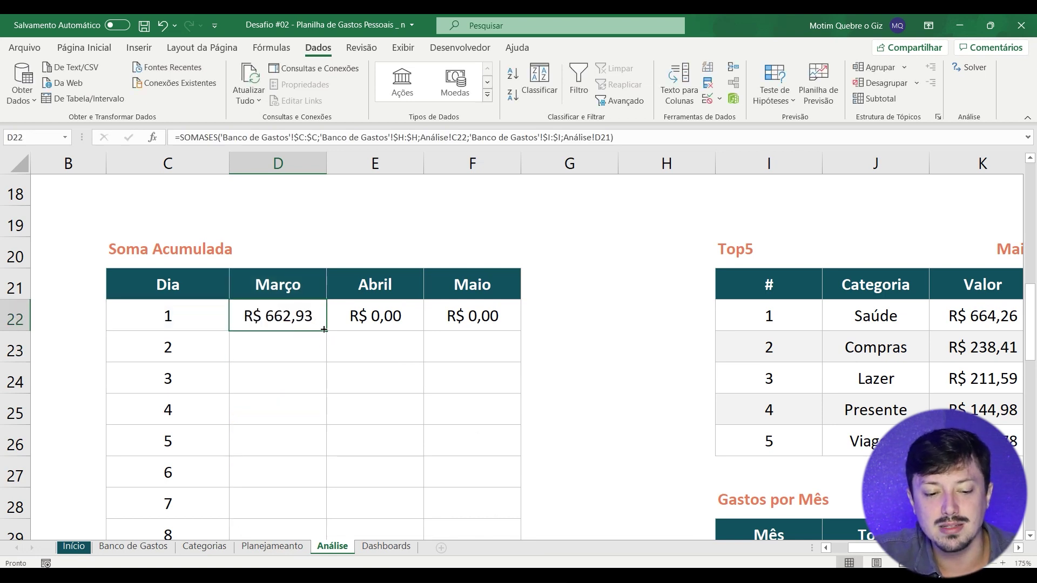
pyautogui.moveTo(324, 330); pyautogui.dragTo(463, 331)
pyautogui.click(378, 323)
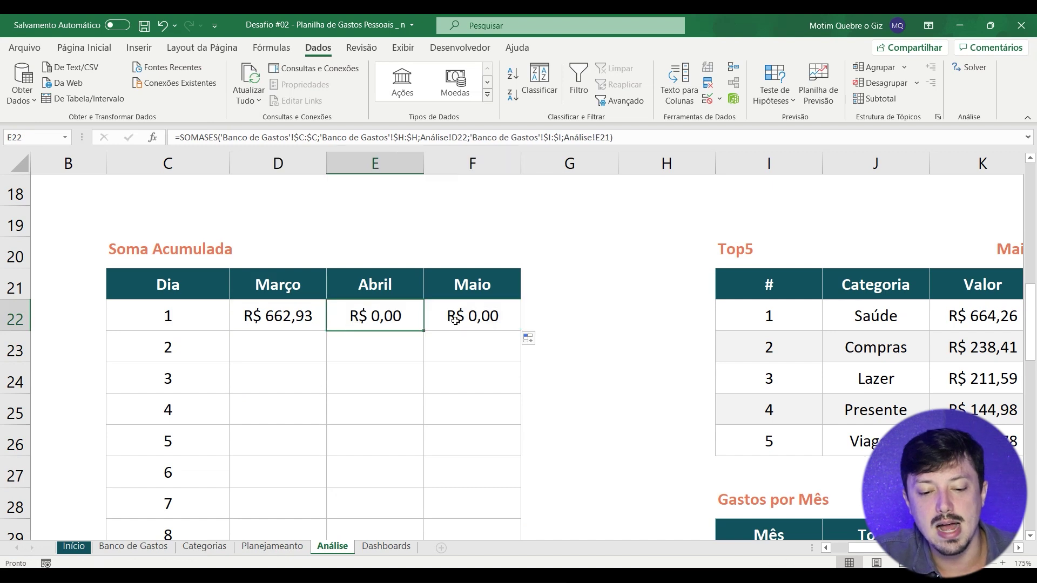
# Step: Clear E22:F22, test-fill D22 down to day 5, then delete the copied Março cells
pyautogui.keyDown('shift'); pyautogui.click(455, 319); pyautogui.keyUp('shift')
pyautogui.press('Delete')
pyautogui.click(305, 324)
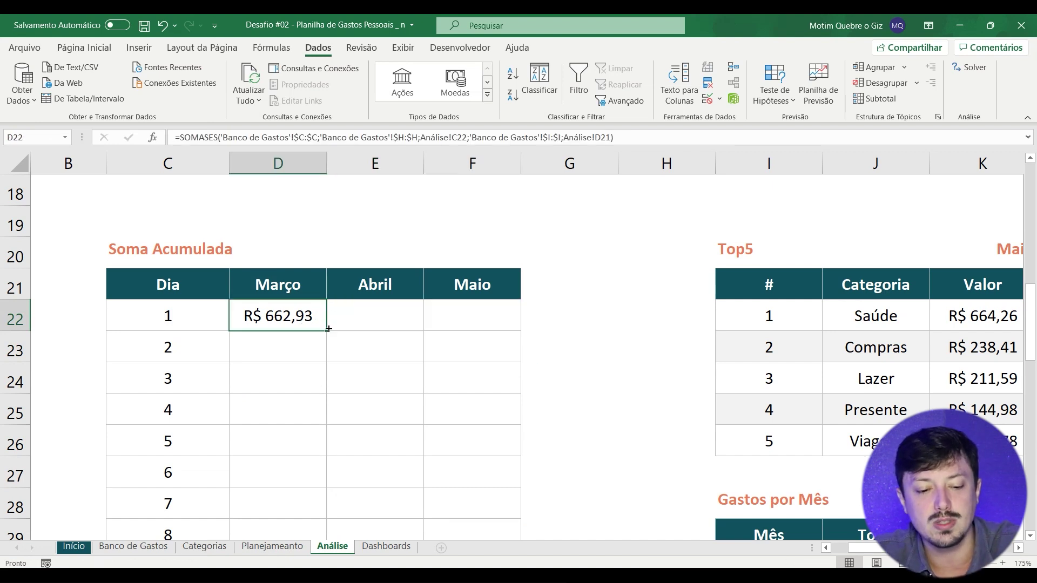
pyautogui.moveTo(328, 329); pyautogui.dragTo(331, 460)
pyautogui.doubleClick(292, 348)
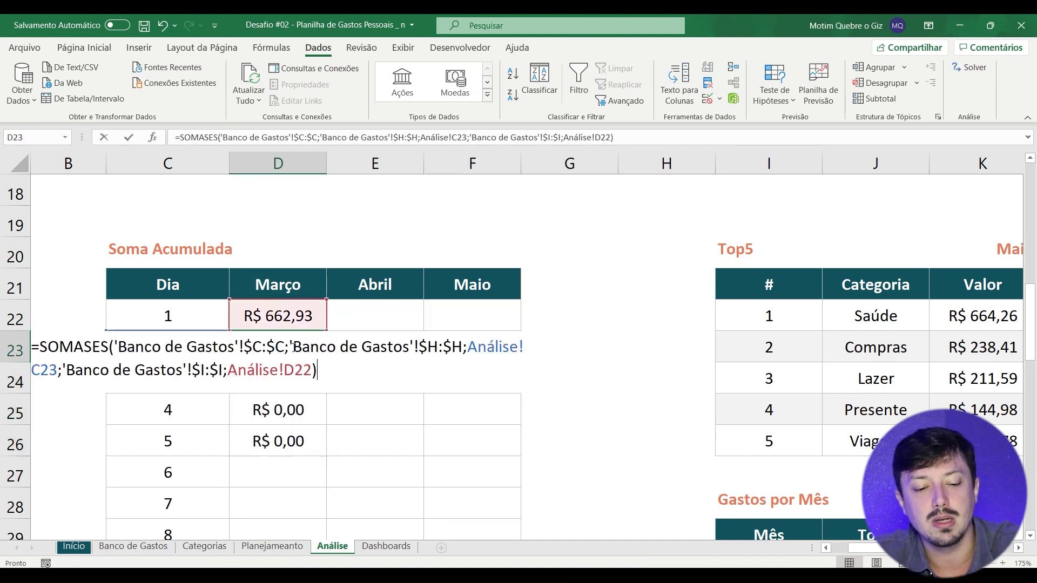
pyautogui.click(292, 348)
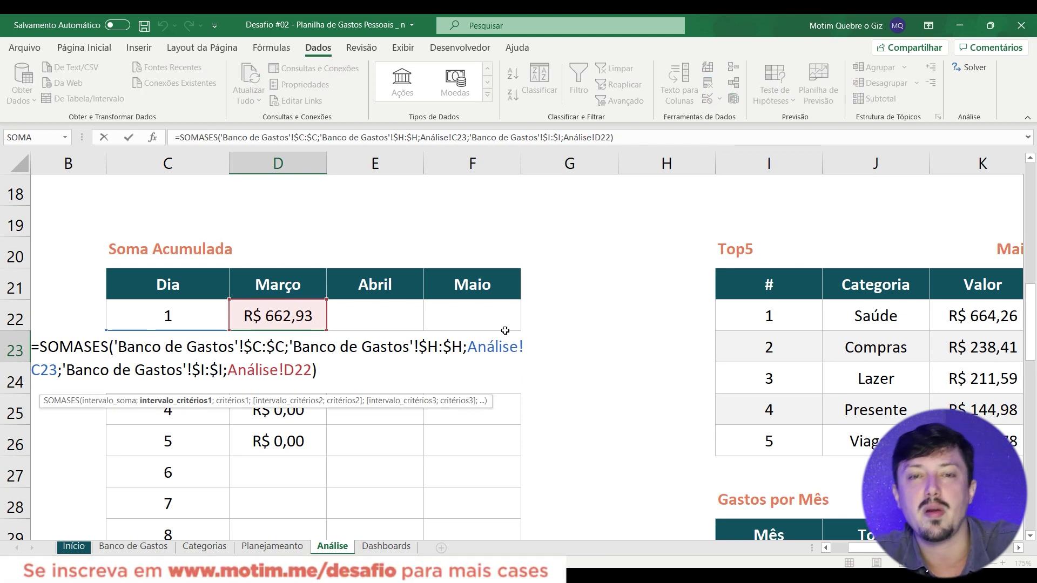
pyautogui.press('Return')
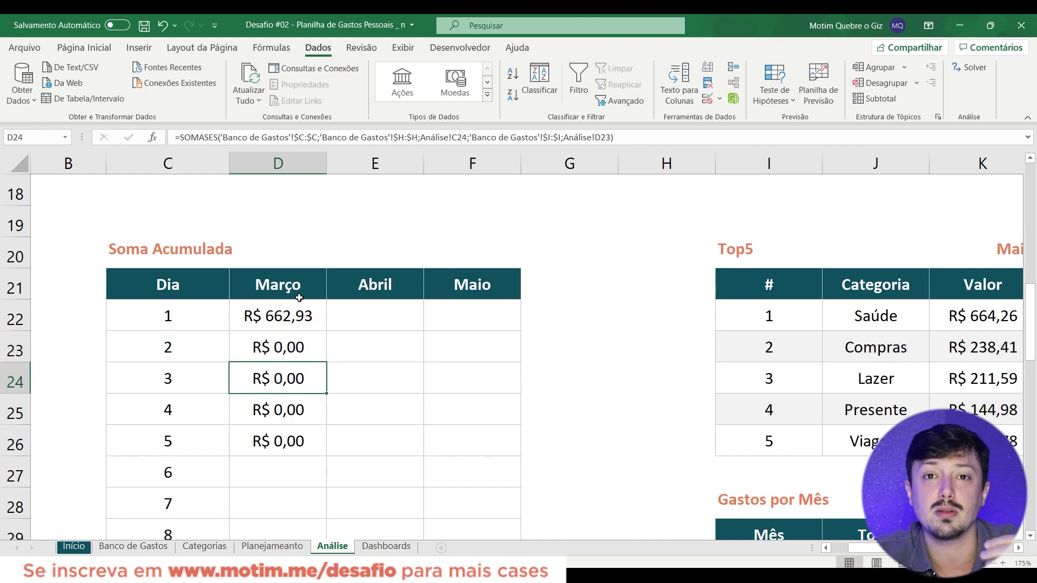
pyautogui.moveTo(295, 338); pyautogui.dragTo(285, 464)
pyautogui.press('Delete')
# Step: Recheck D22's Análise!C22 day criterion and the day cells in column C
pyautogui.doubleClick(290, 315)
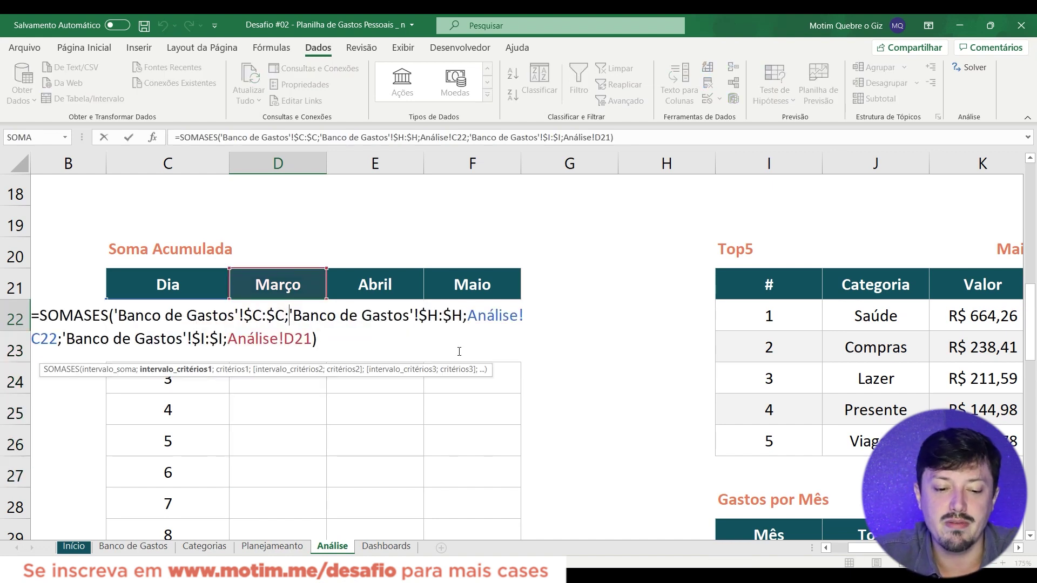
pyautogui.click(229, 370)
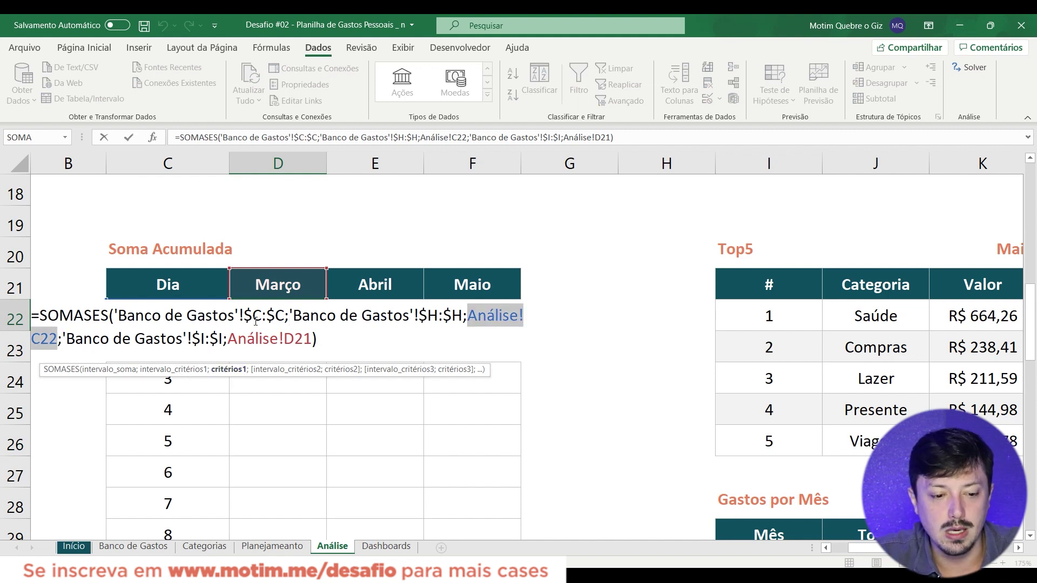
pyautogui.press('Escape')
pyautogui.moveTo(235, 319); pyautogui.dragTo(286, 440)
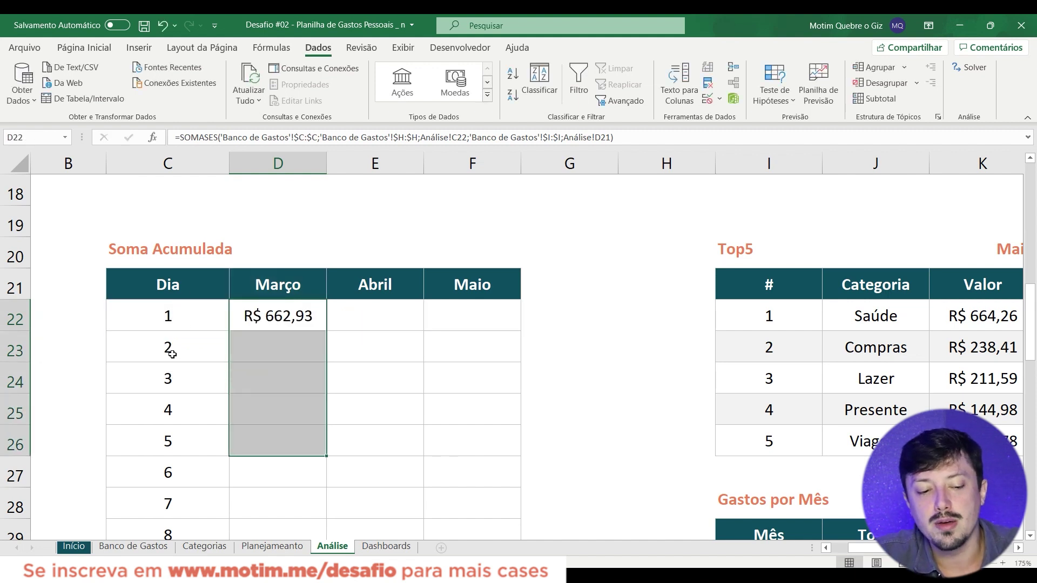
pyautogui.click(187, 314)
pyautogui.click(185, 361)
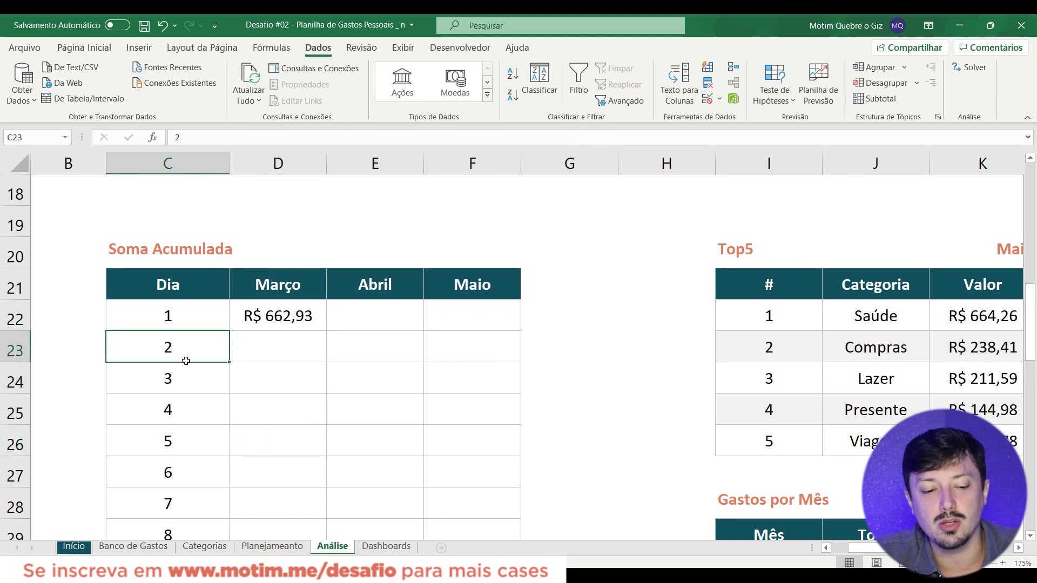
# Step: Review D22's SOMASES formula and its Análise!C22 day criterion
pyautogui.click(277, 314)
pyautogui.doubleClick(289, 315)
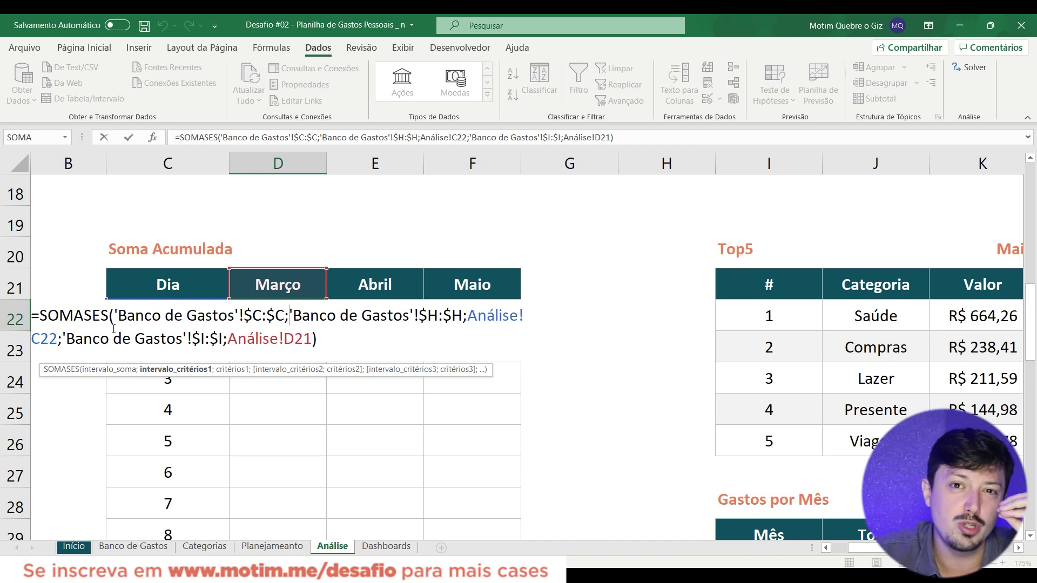
pyautogui.press('Return')
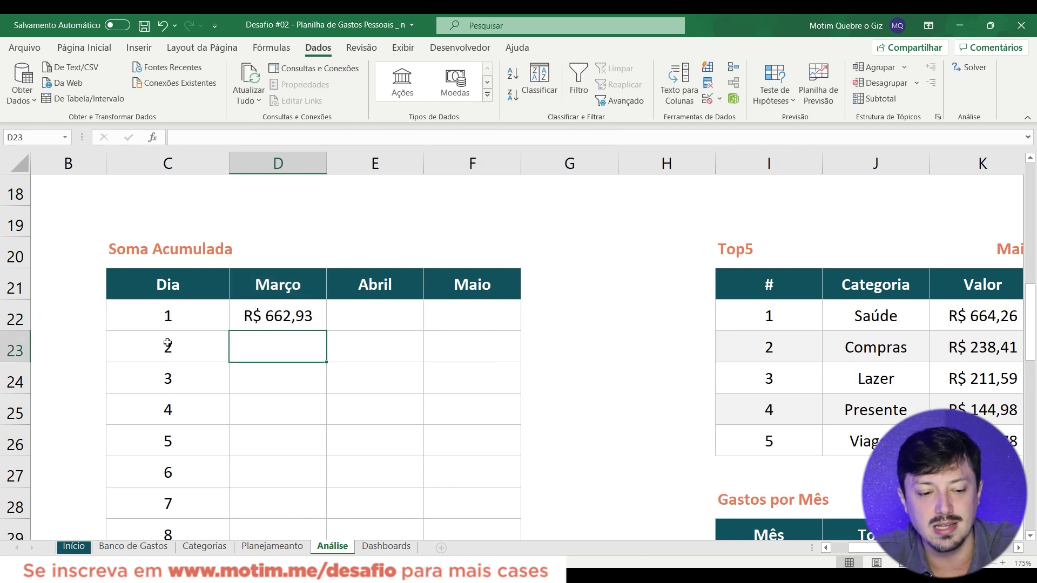
pyautogui.click(168, 350)
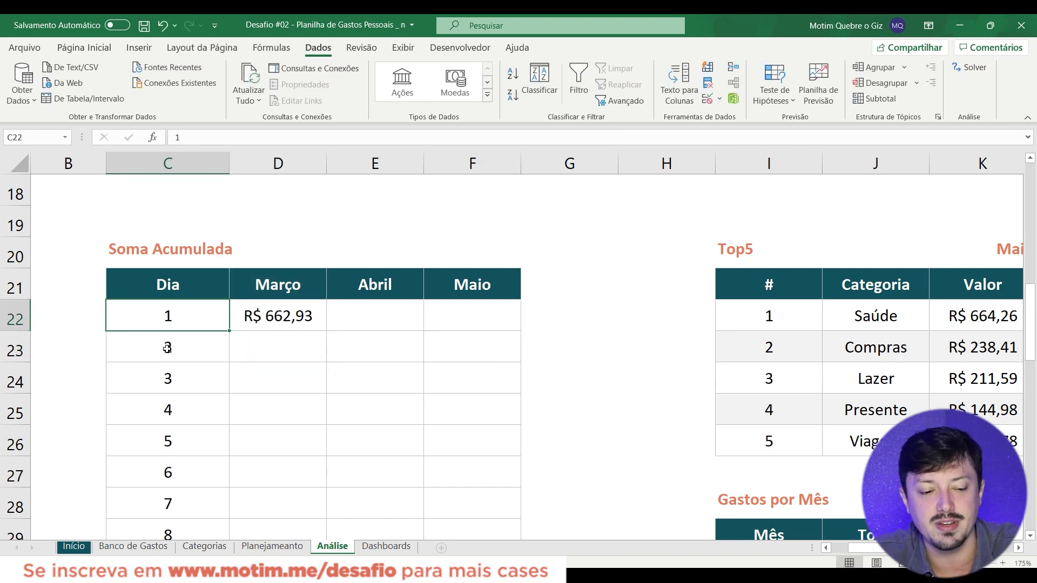
pyautogui.doubleClick(268, 298)
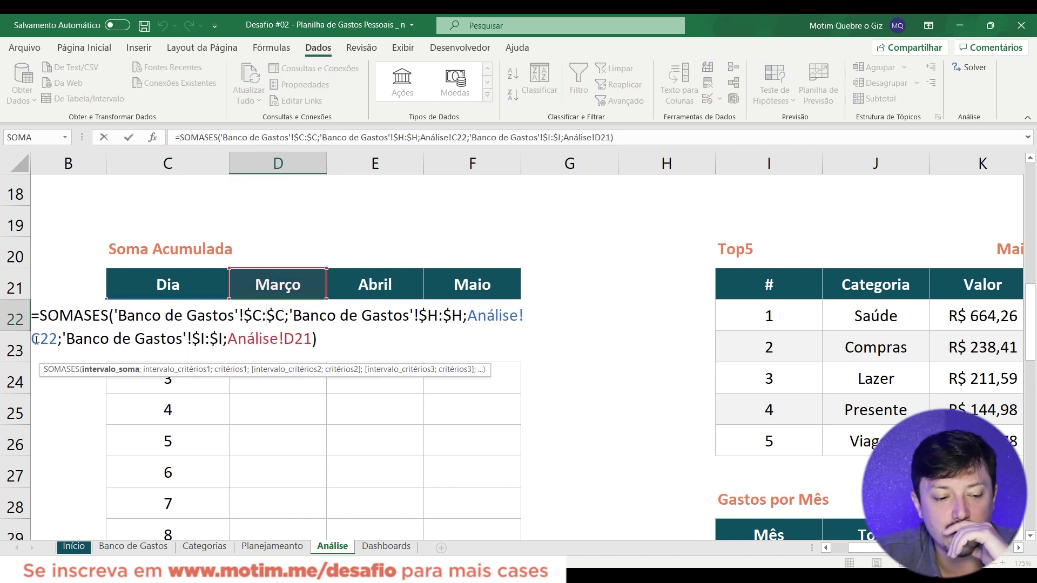
pyautogui.moveTo(58, 340); pyautogui.dragTo(467, 315)
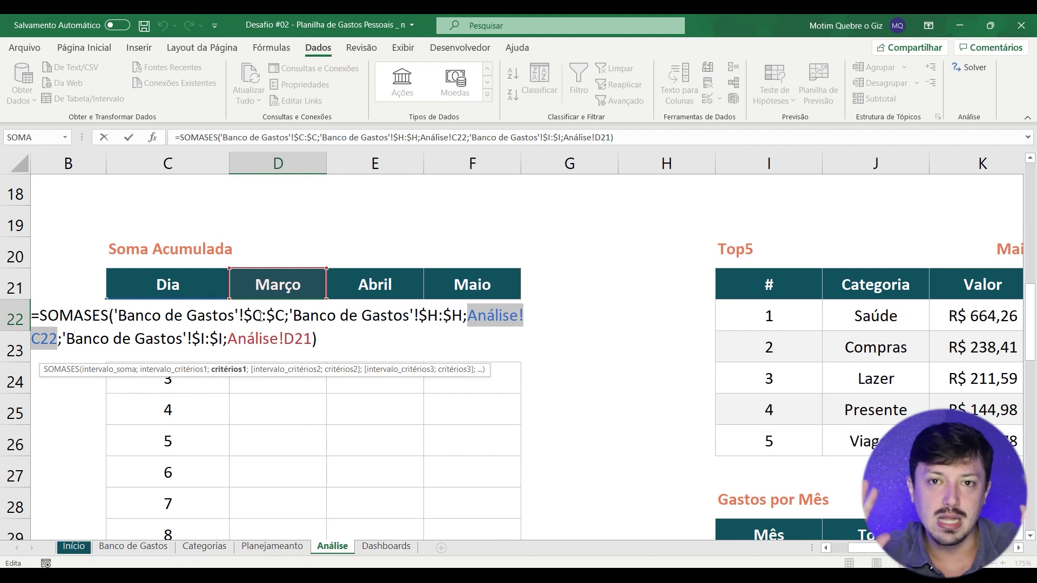
pyautogui.press('Return')
pyautogui.click(177, 319)
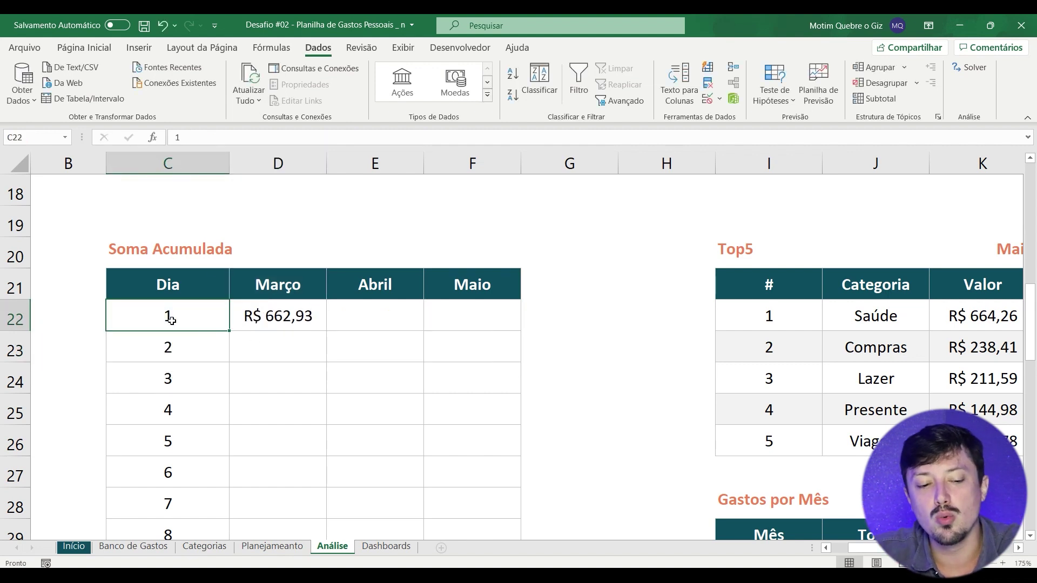
pyautogui.click(286, 315)
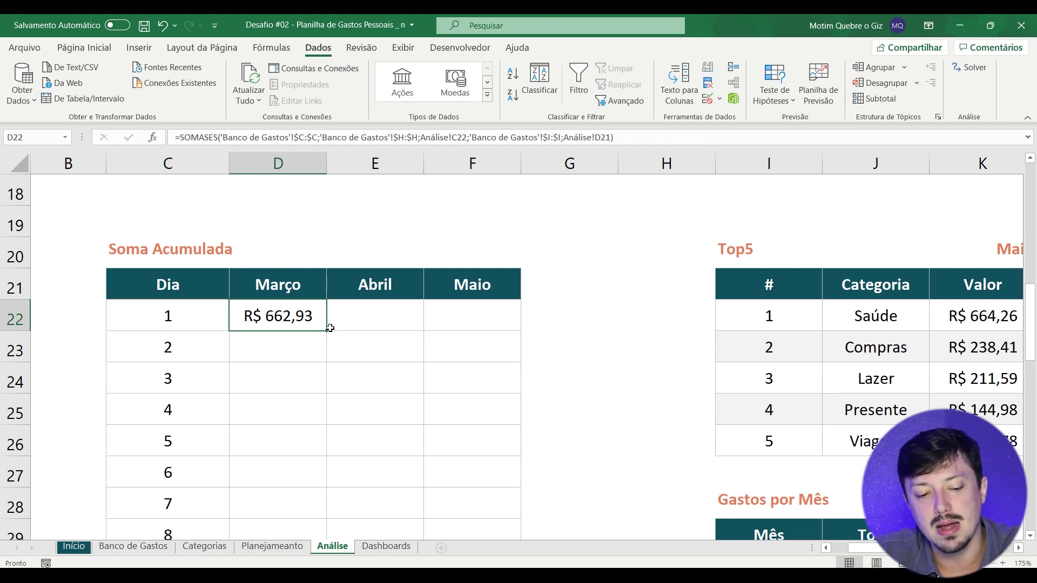
# Step: Copy D22 into Abril E22, see its criteria shift to D22, then reopen D22's day criterion
pyautogui.moveTo(330, 328); pyautogui.dragTo(358, 330)
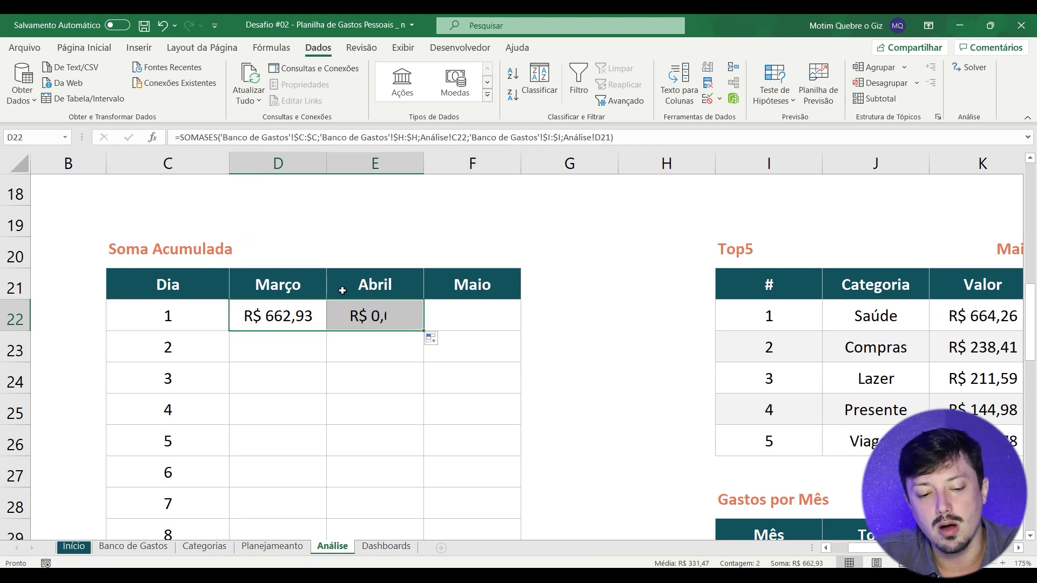
pyautogui.doubleClick(347, 310)
pyautogui.click(508, 313)
pyautogui.moveTo(513, 306); pyautogui.dragTo(529, 306)
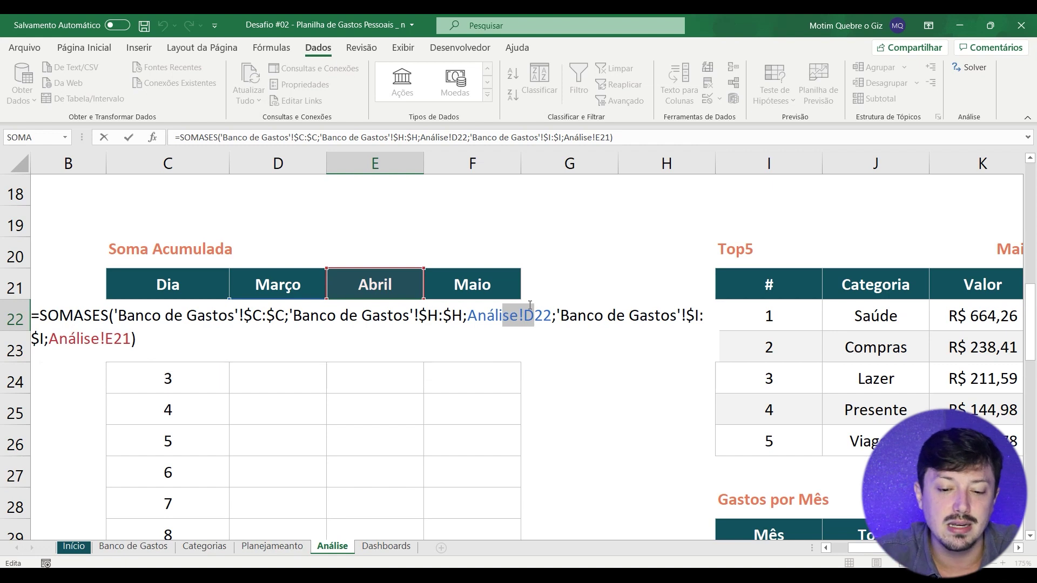
pyautogui.press('Escape')
pyautogui.doubleClick(287, 319)
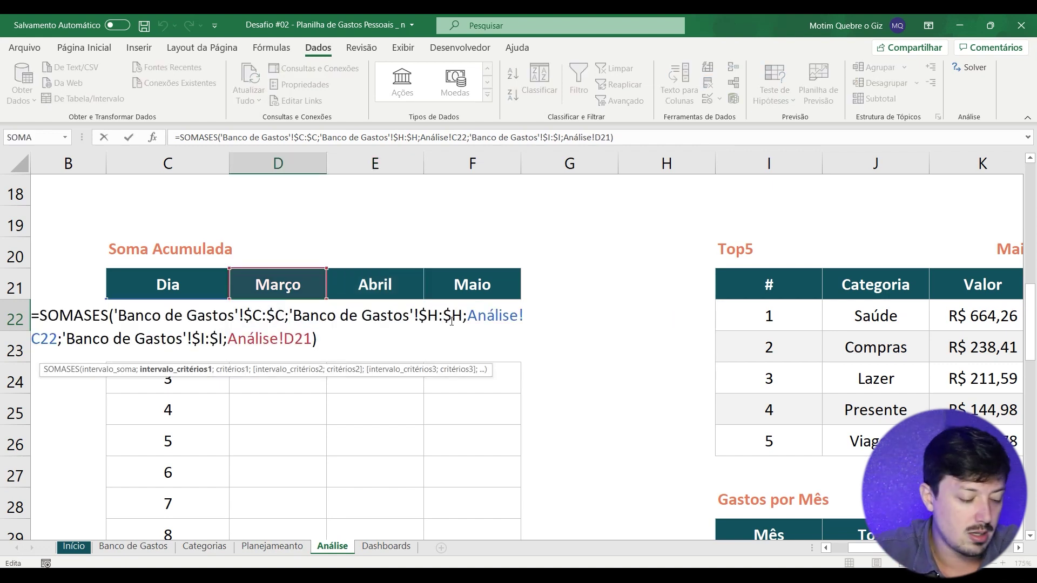
pyautogui.click(35, 338)
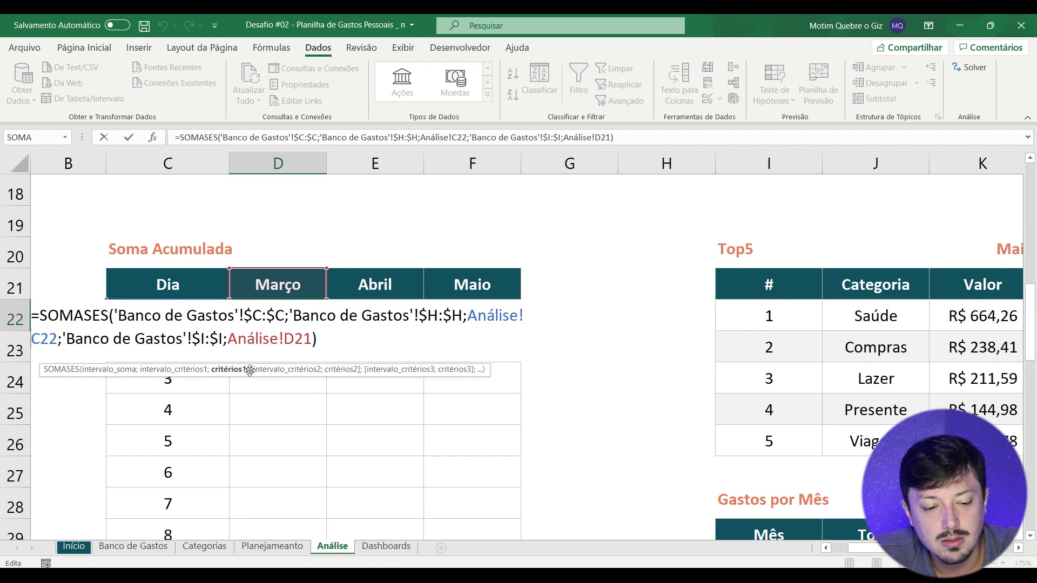
pyautogui.click(220, 370)
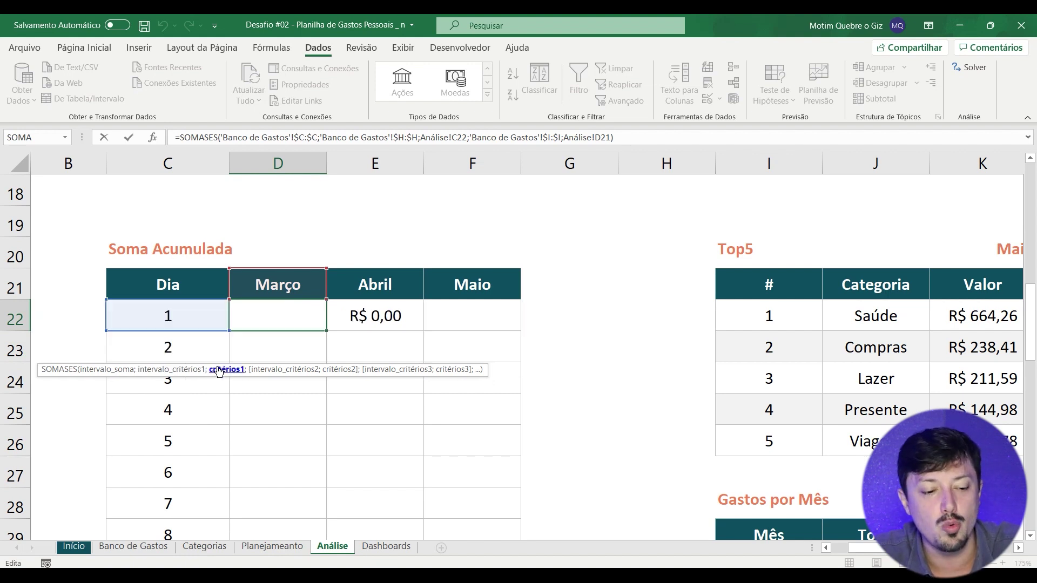
# Step: Change D22's criteria to Análise!$C22 and Análise!D$21 and commit, still R$ 662,93
pyautogui.press('F4')
pyautogui.press('F4')
pyautogui.press('F4')
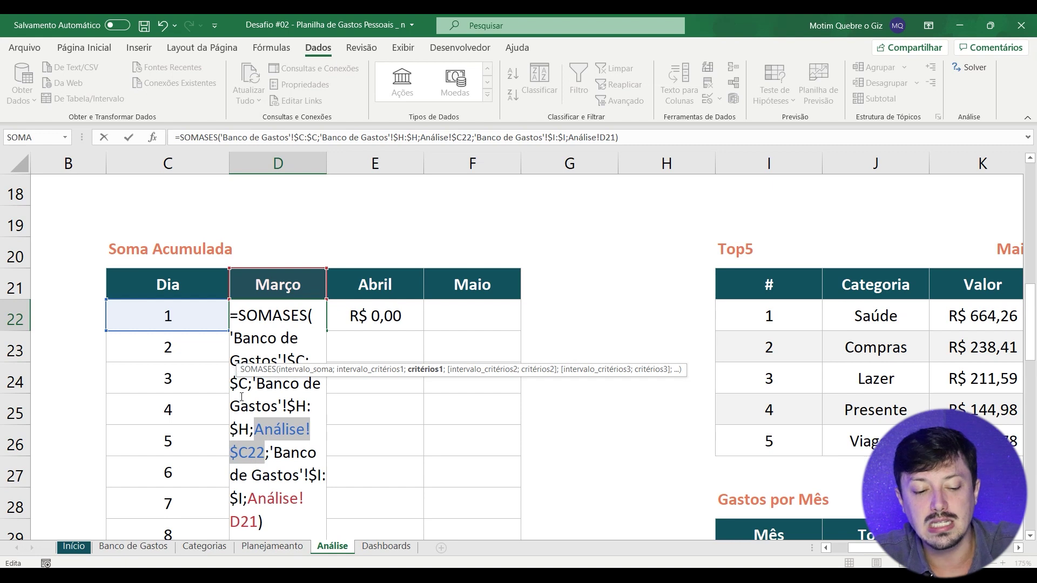
pyautogui.click(248, 515)
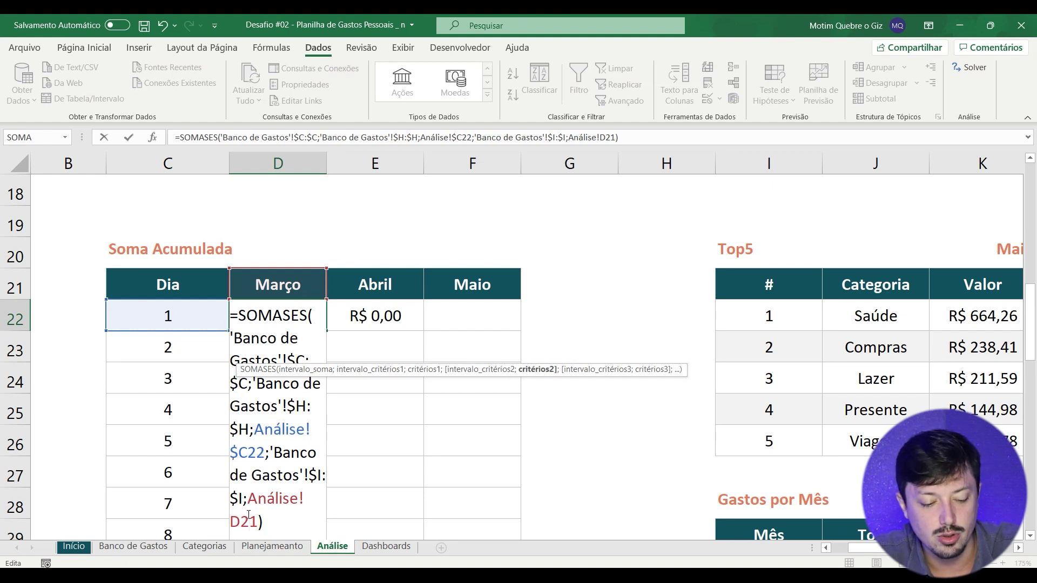
pyautogui.press('F4')
pyautogui.press('F4')
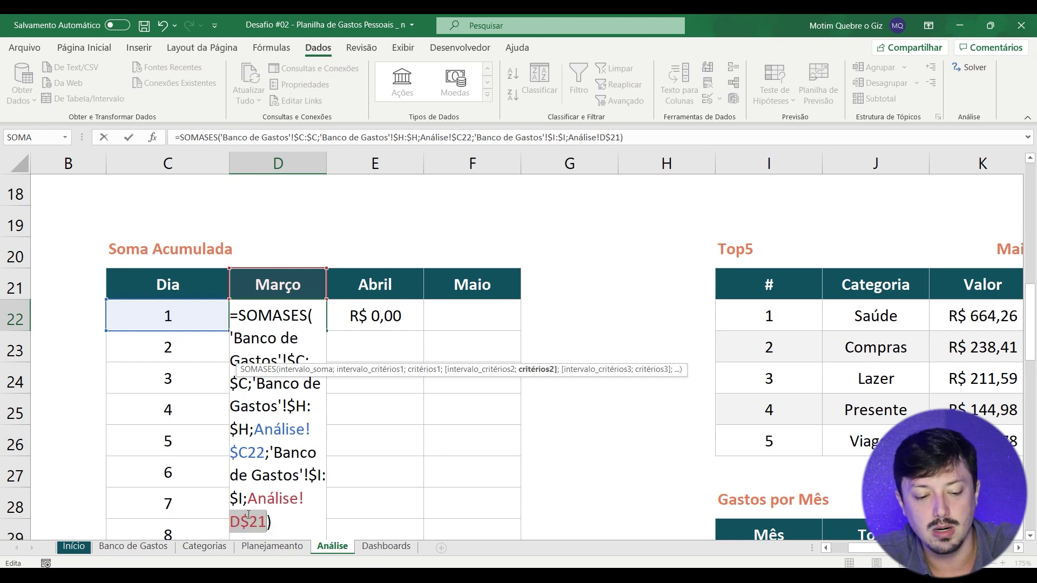
pyautogui.press('F4')
pyautogui.press('F4')
pyautogui.press('F4')
pyautogui.press('F4')
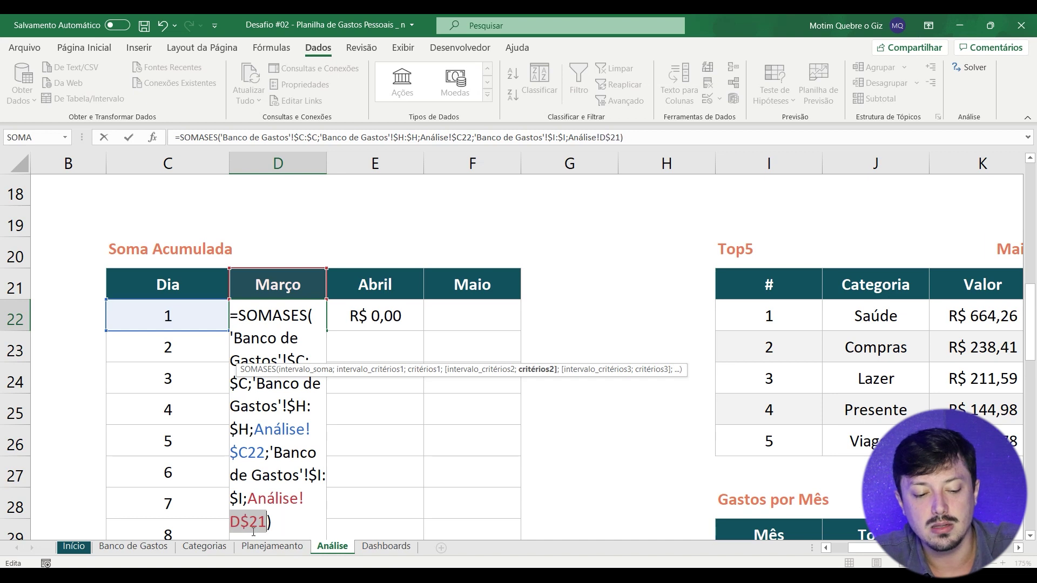
pyautogui.press('Return')
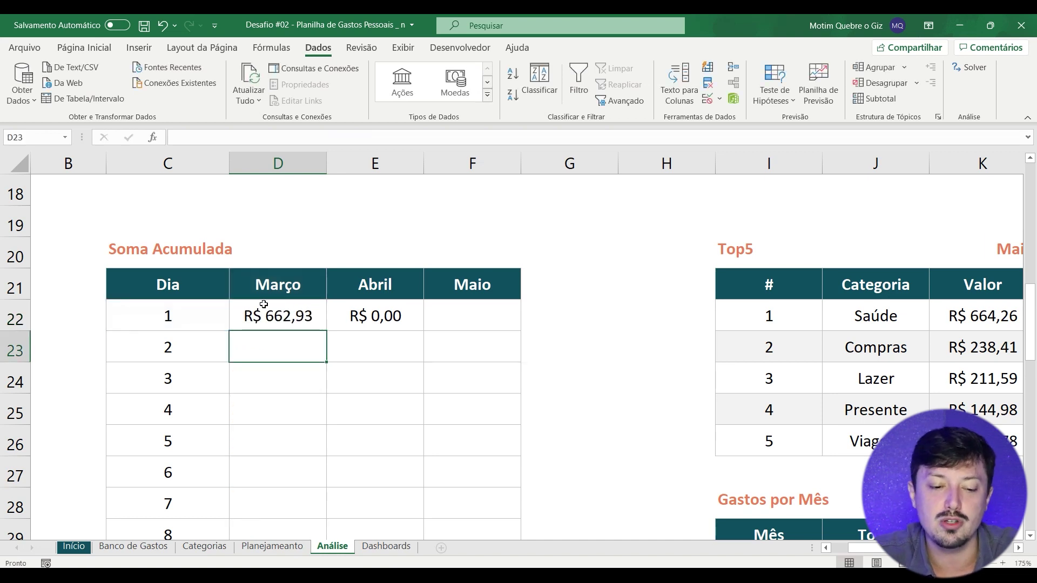
# Step: Check the Março, Abril and Maio headers in row 21 and reselect D22
pyautogui.click(270, 283)
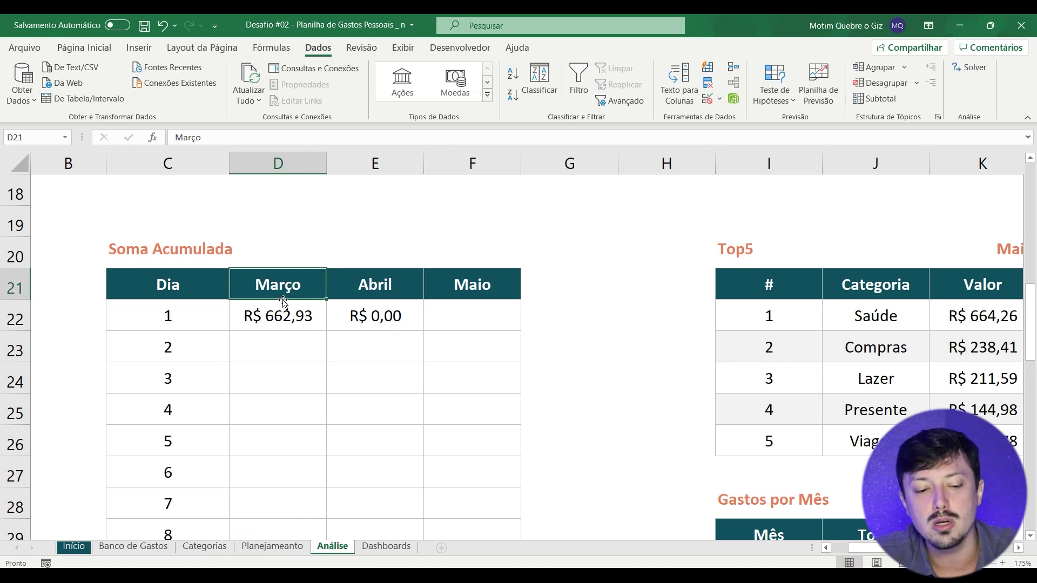
pyautogui.click(355, 280)
pyautogui.click(462, 284)
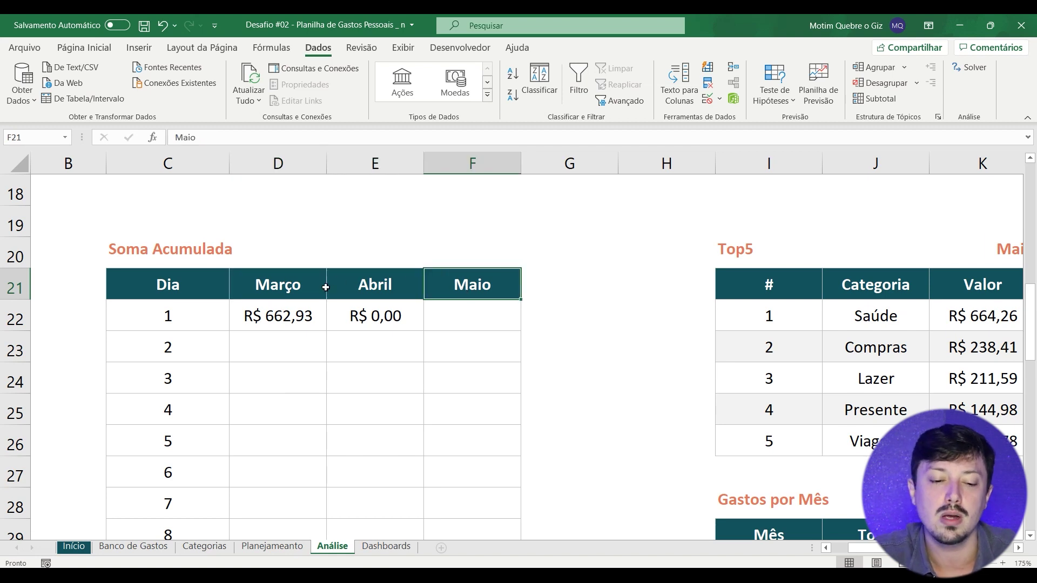
pyautogui.moveTo(278, 285); pyautogui.dragTo(488, 292)
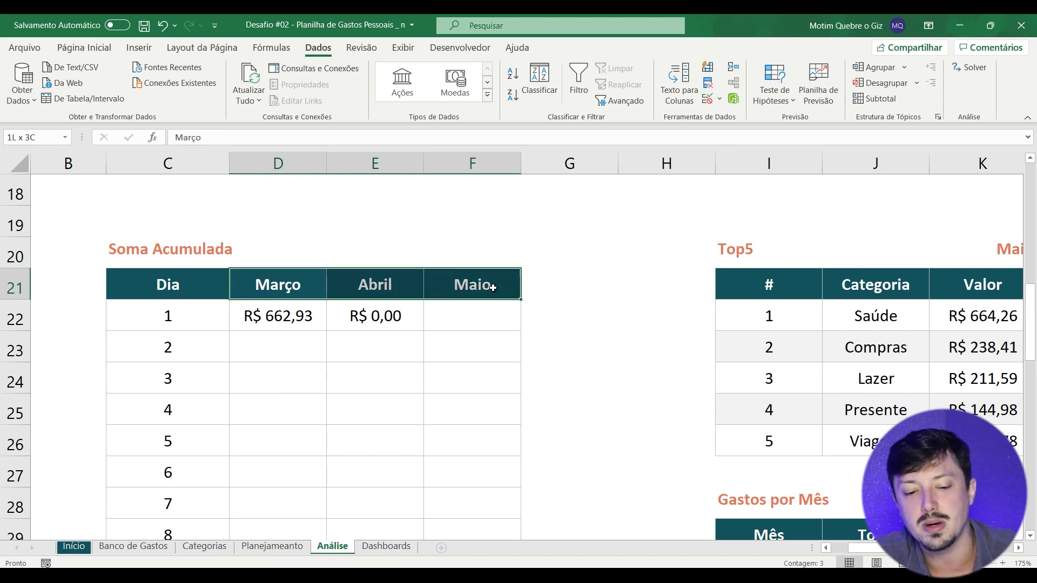
pyautogui.click(278, 337)
pyautogui.click(271, 316)
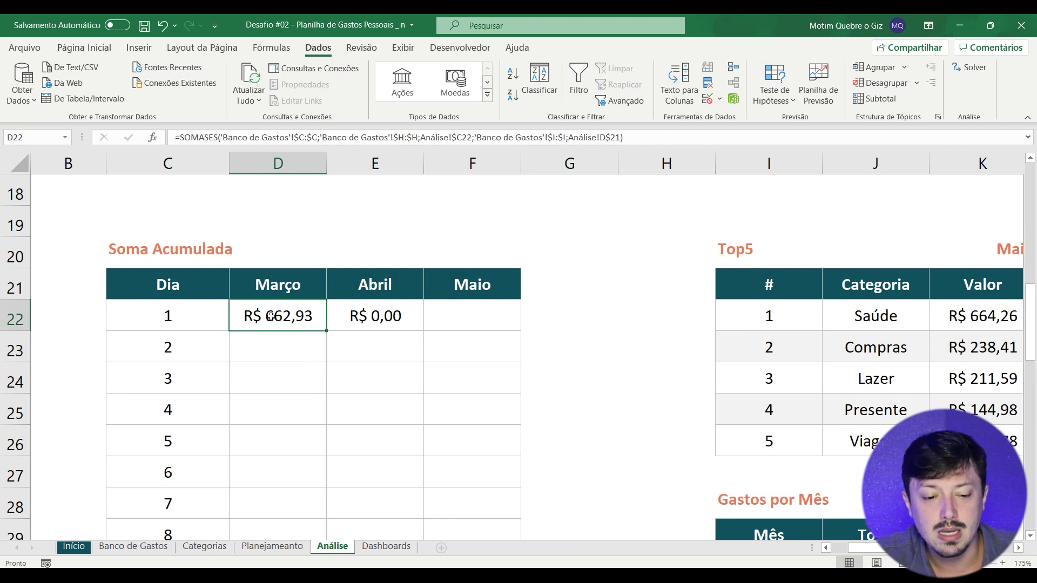
# Step: Copy D22's daily sum formula across to F22, then fill D22:F22 down to day 31 (row 52)
pyautogui.moveTo(328, 329); pyautogui.dragTo(489, 339)
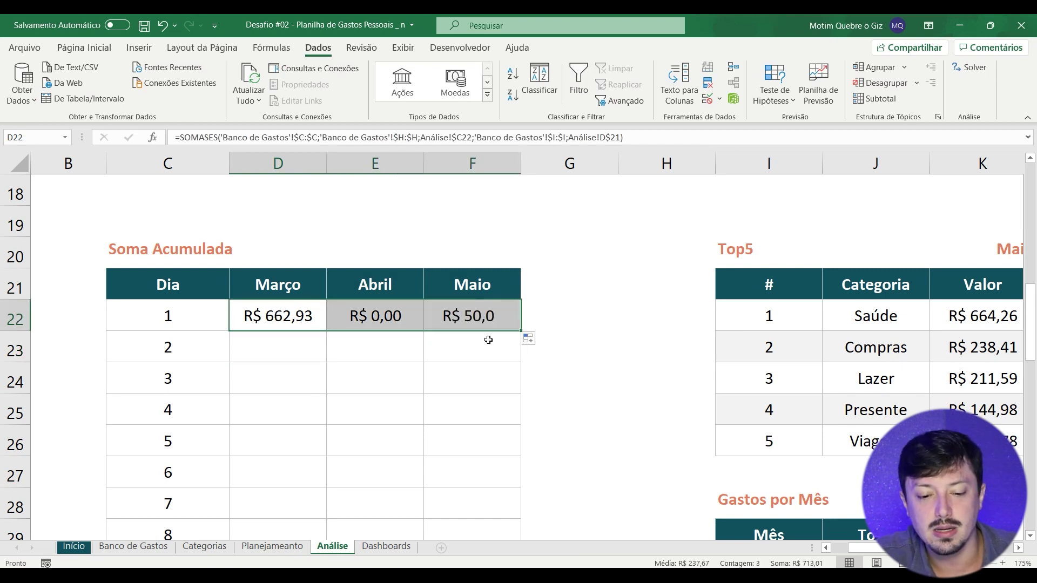
pyautogui.click(365, 317)
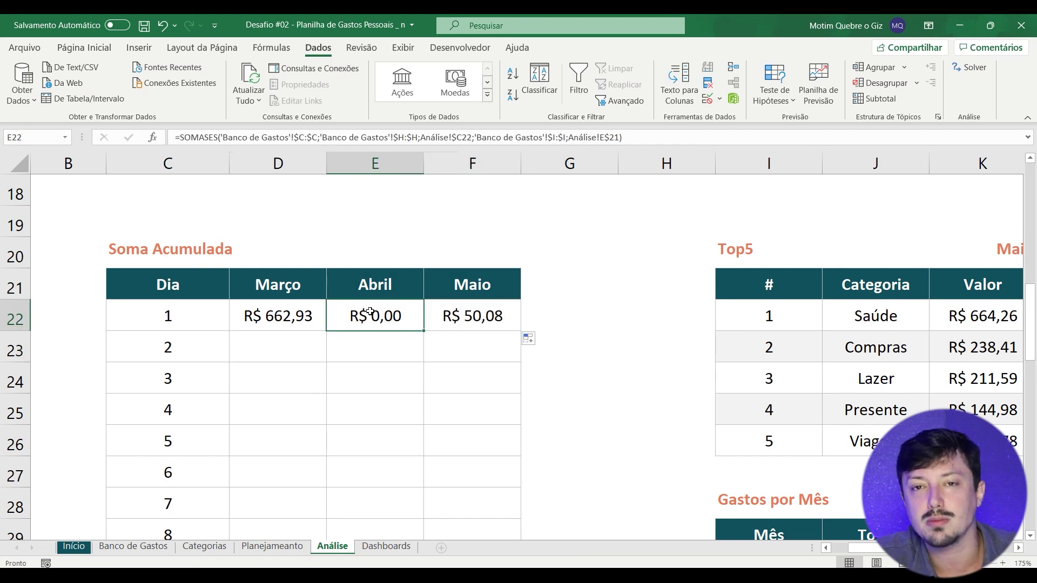
pyautogui.moveTo(299, 313); pyautogui.dragTo(475, 316)
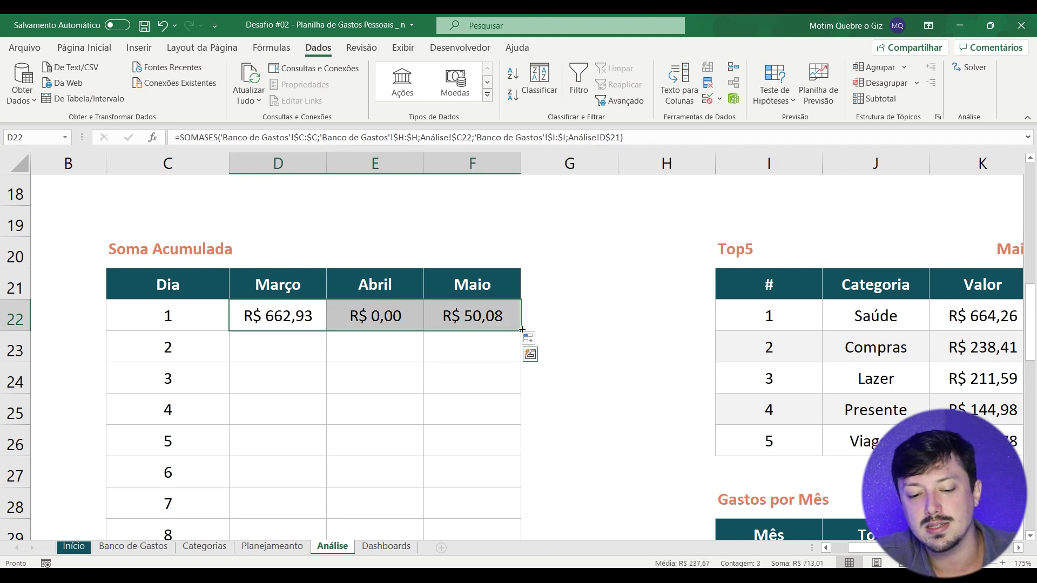
pyautogui.doubleClick(520, 330)
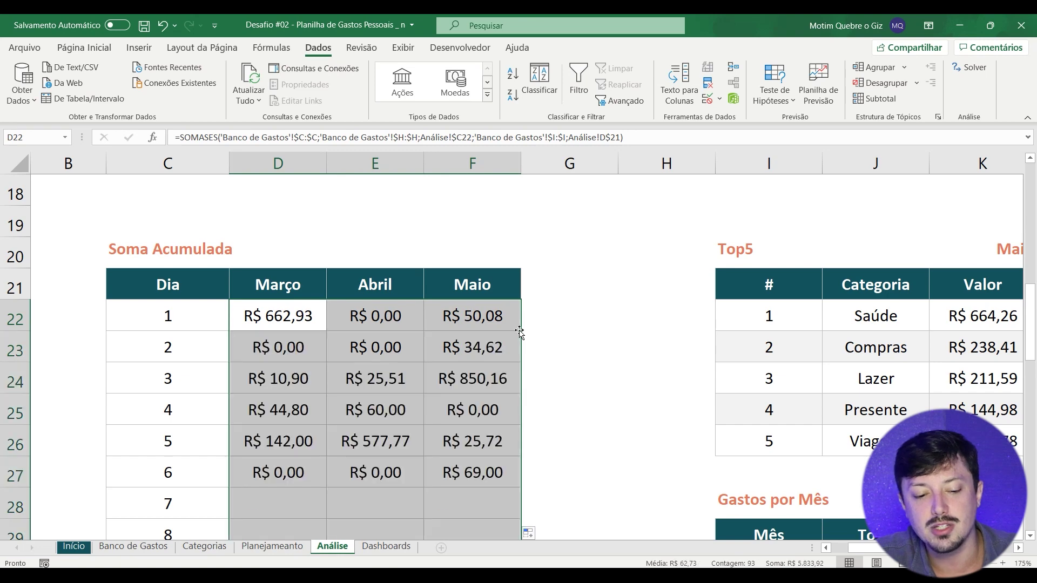
pyautogui.scroll(-2, 267, 396)
pyautogui.scroll(-4, 266, 396)
pyautogui.scroll(-4, 267, 396)
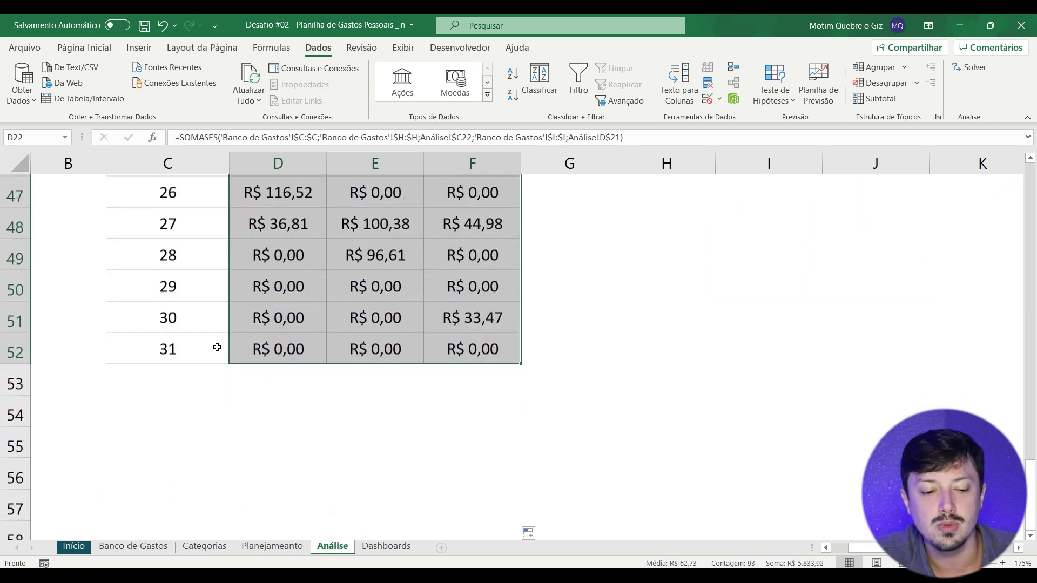
pyautogui.scroll(6, 218, 327)
pyautogui.scroll(3, 217, 327)
pyautogui.scroll(2, 218, 327)
pyautogui.scroll(-2, 297, 393)
pyautogui.scroll(-1, 295, 390)
pyautogui.scroll(1, 292, 391)
pyautogui.scroll(-1, 292, 391)
pyautogui.scroll(1, 293, 391)
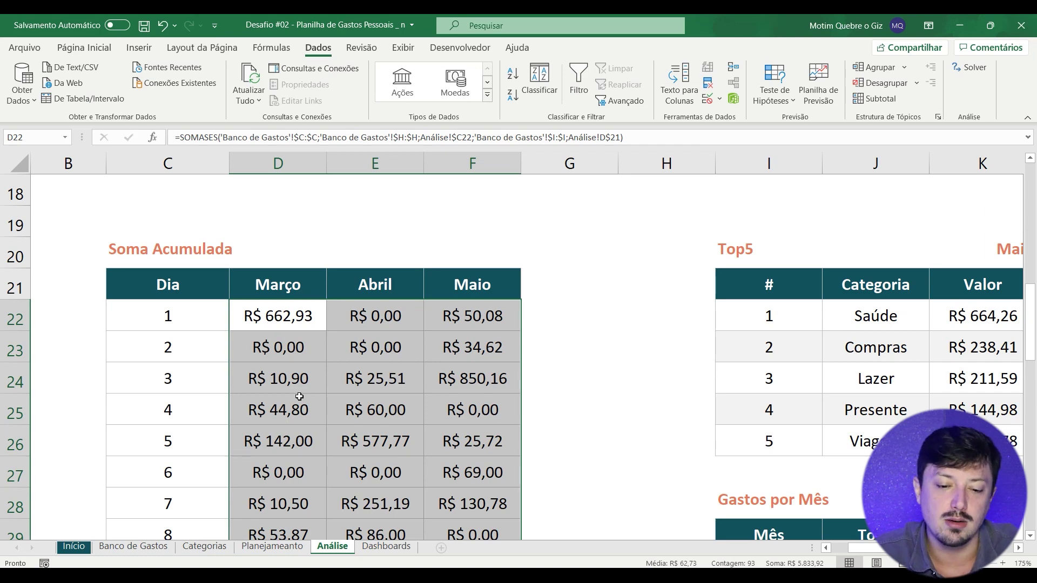
pyautogui.click(267, 361)
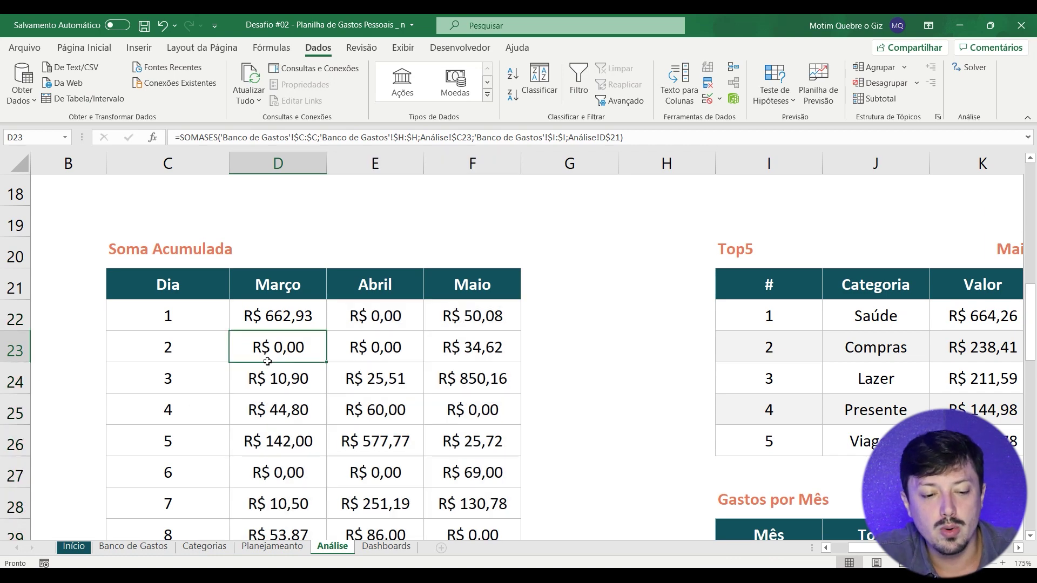
pyautogui.scroll(-1, 182, 332)
pyautogui.click(186, 193)
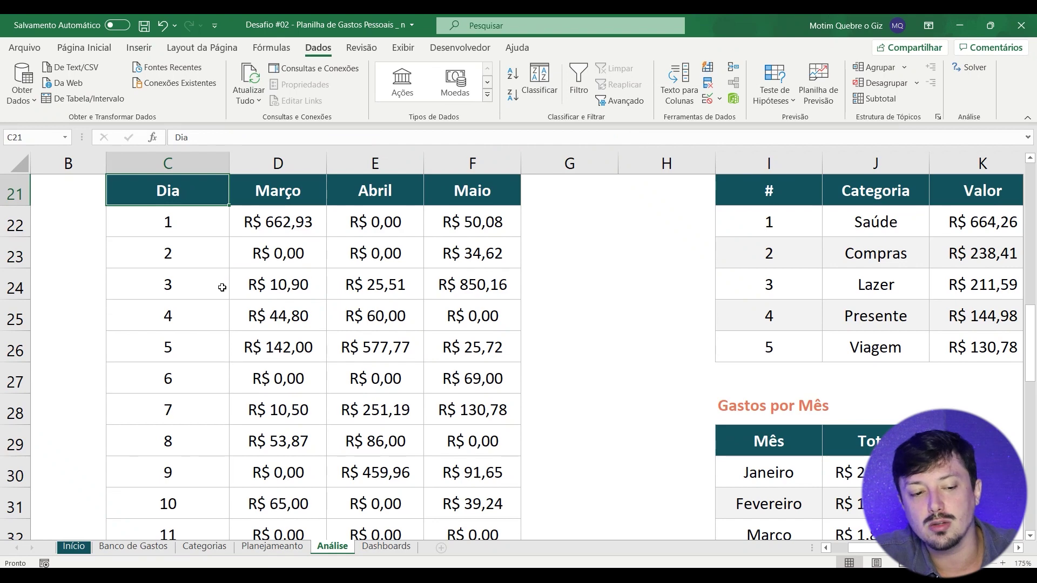
pyautogui.scroll(1, 222, 287)
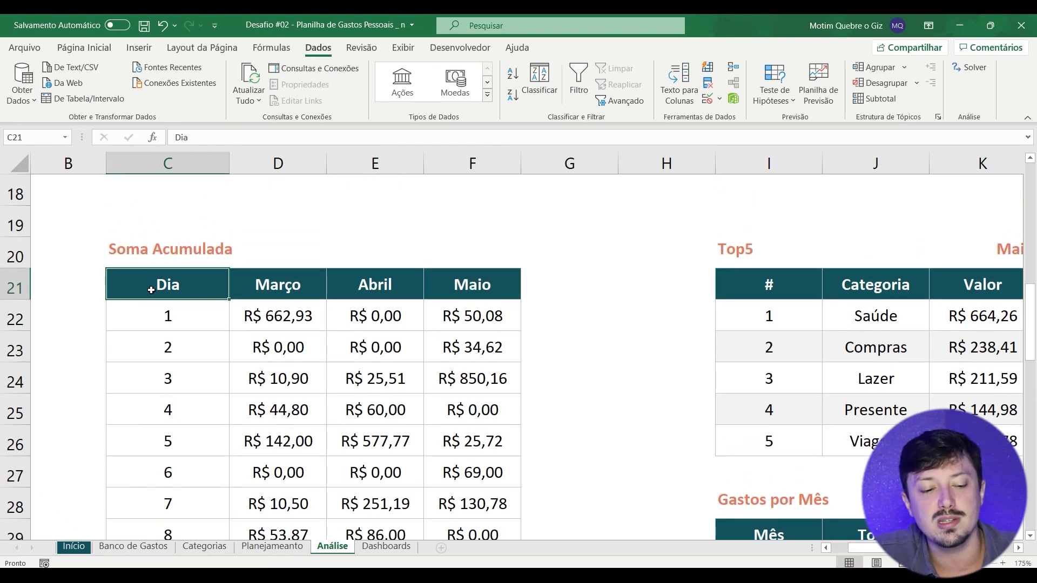
pyautogui.hotkey('shift', 'Down')
pyautogui.hotkey('shift', 'Down')
pyautogui.hotkey('shift', 'Down')
pyautogui.scroll(-5, 168, 427)
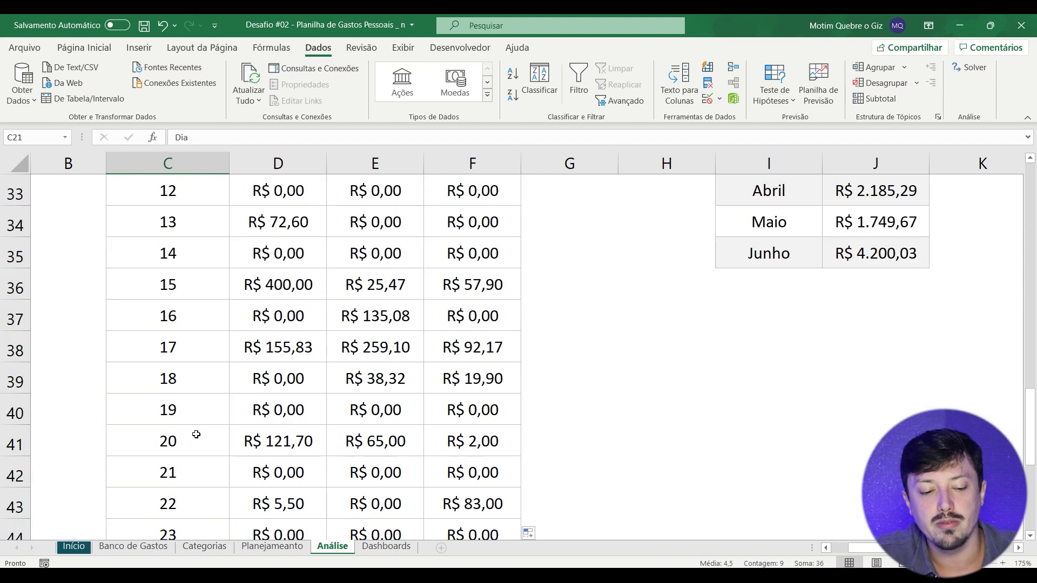
pyautogui.scroll(-3, 196, 434)
pyautogui.scroll(-2, 197, 434)
pyautogui.moveTo(269, 301); pyautogui.dragTo(518, 311)
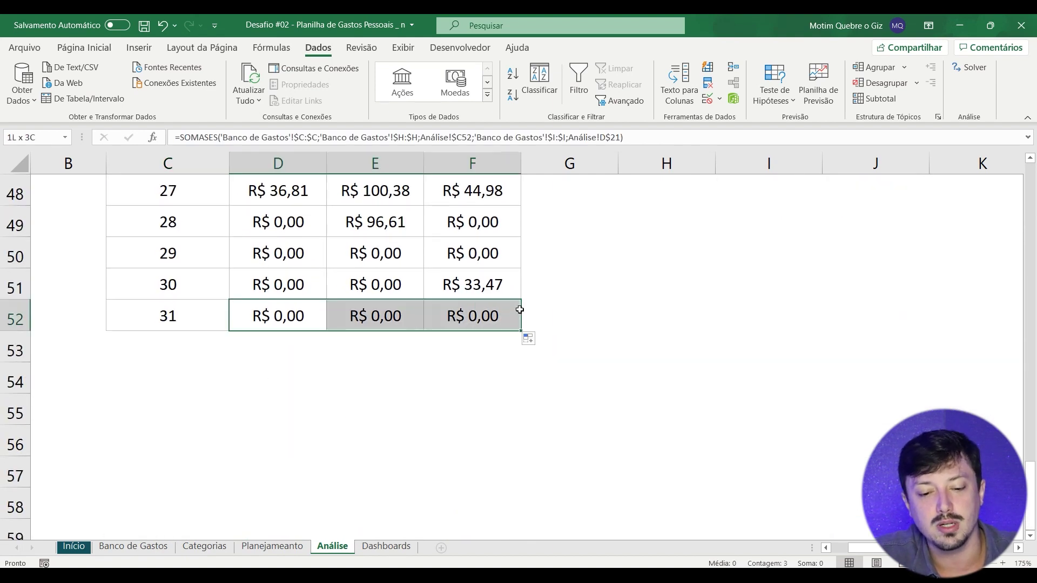
pyautogui.scroll(2, 381, 368)
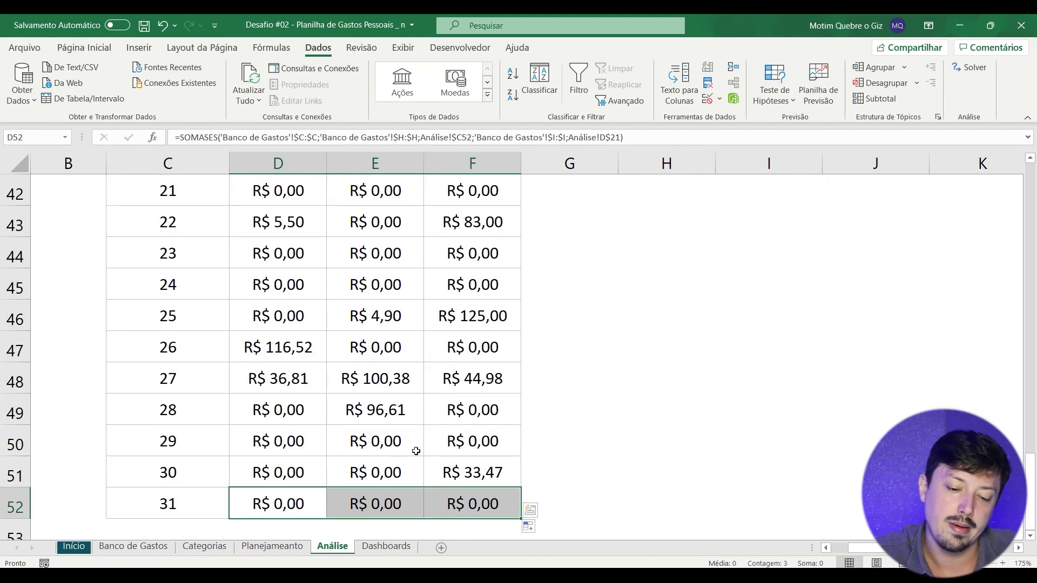
pyautogui.scroll(1, 413, 475)
pyautogui.scroll(5, 416, 480)
pyautogui.scroll(3, 418, 482)
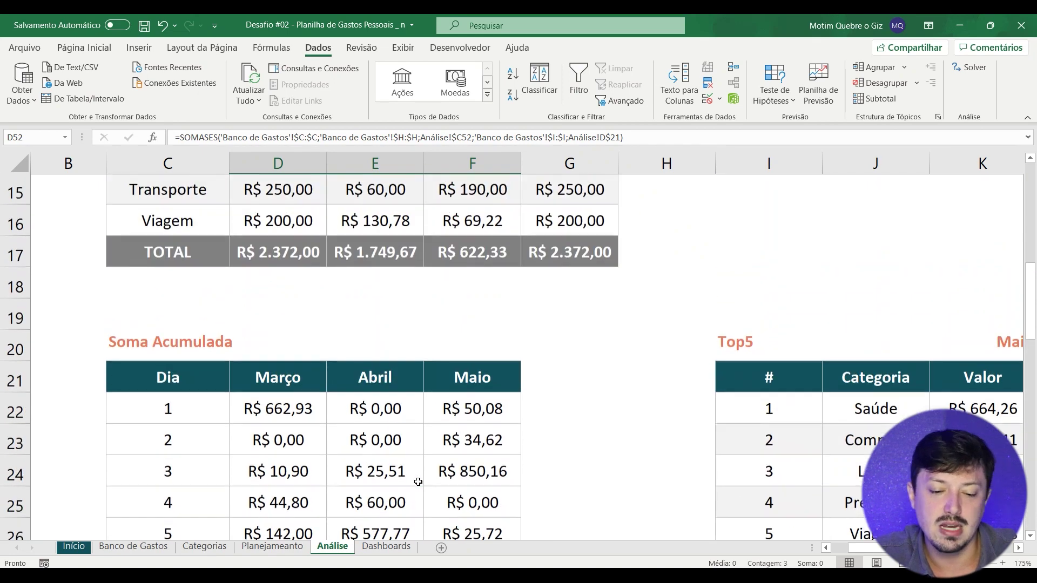
pyautogui.scroll(-1, 396, 317)
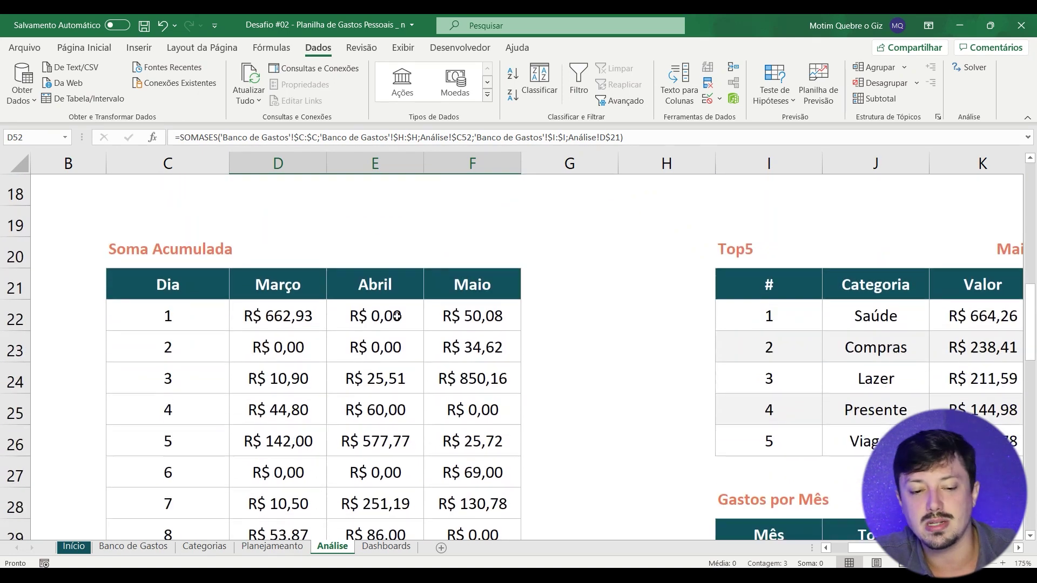
pyautogui.click(309, 290)
pyautogui.scroll(-2, 317, 325)
pyautogui.scroll(2, 274, 340)
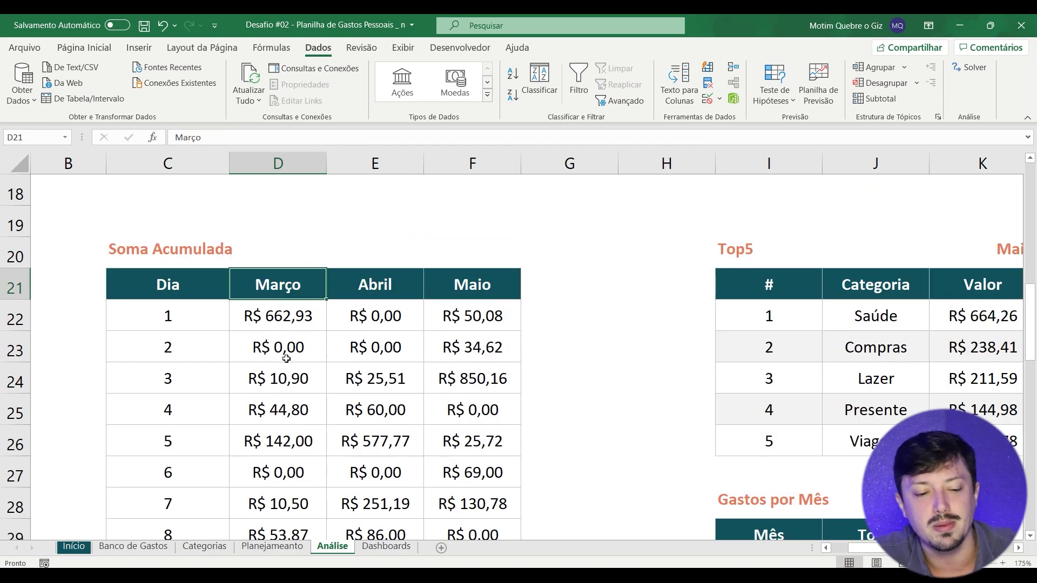
pyautogui.scroll(1, 259, 362)
pyautogui.scroll(-2, 240, 351)
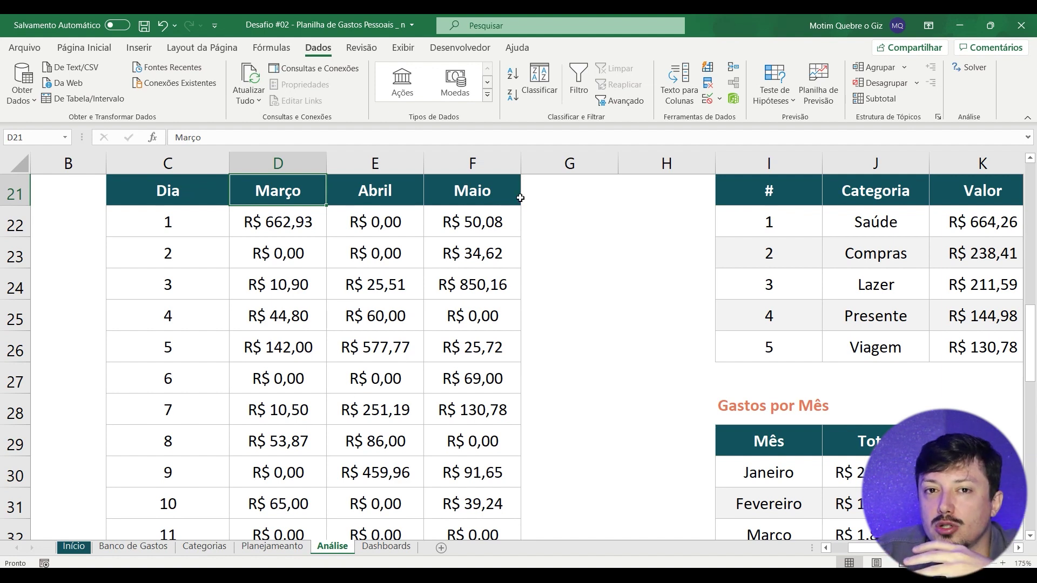
pyautogui.scroll(1, 117, 269)
pyautogui.click(148, 250)
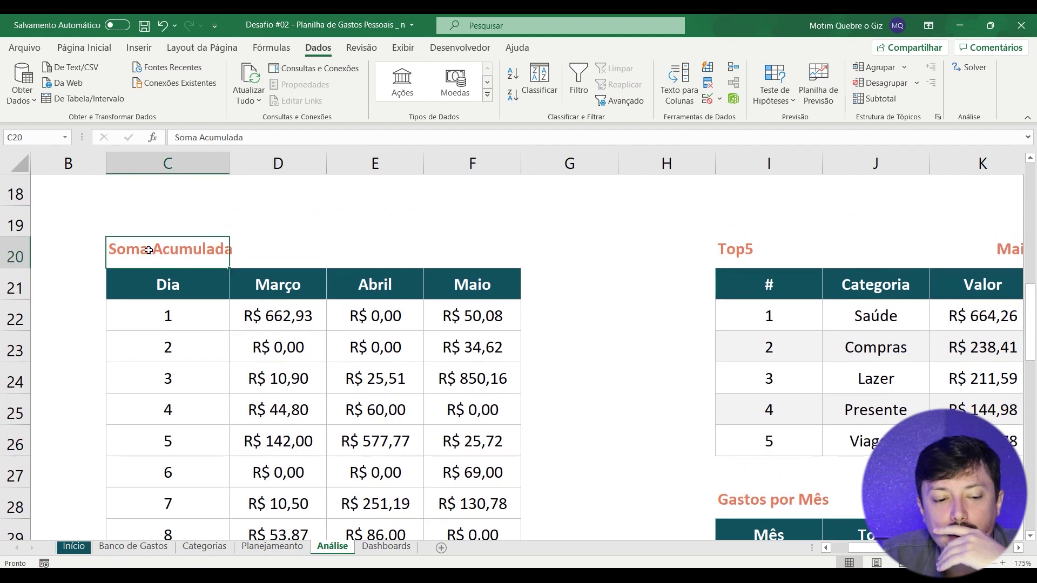
pyautogui.click(541, 314)
pyautogui.write('=')
pyautogui.press('Left')
pyautogui.press('Left')
pyautogui.press('Left')
pyautogui.press('Return')
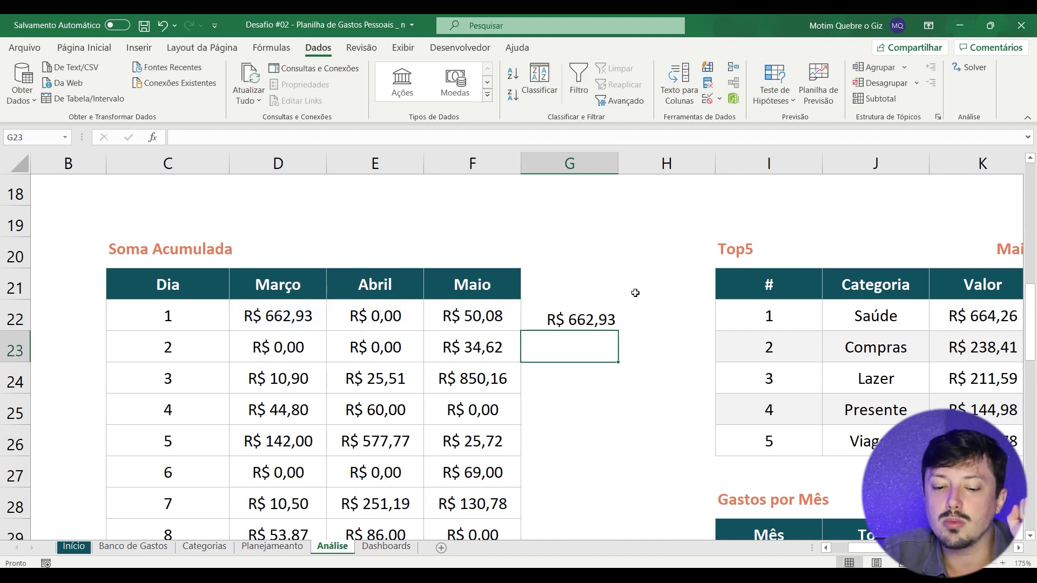
pyautogui.press('Up')
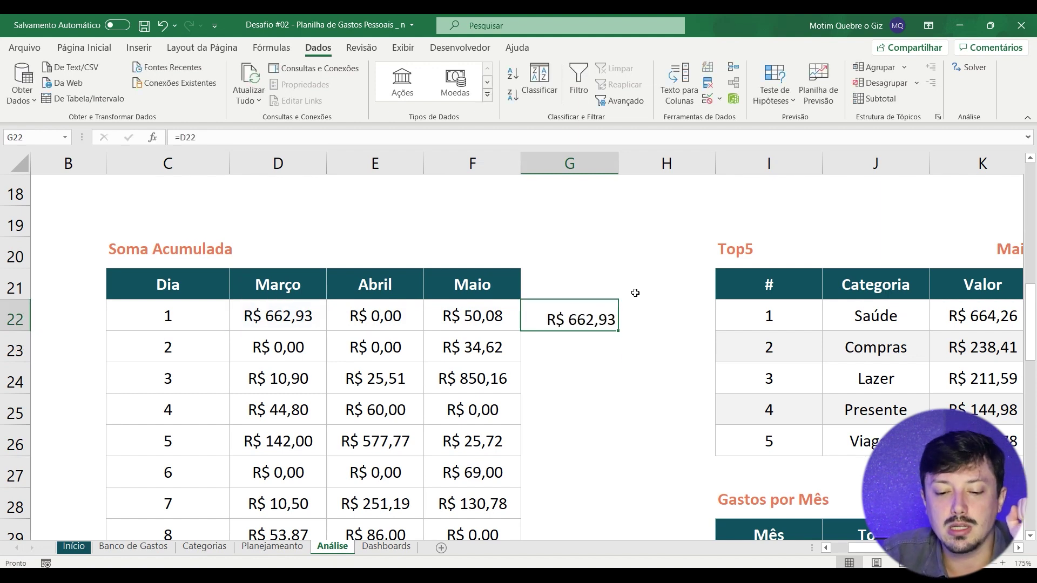
pyautogui.press('Left')
pyautogui.press('Left')
pyautogui.press('Left')
pyautogui.press('Right')
pyautogui.press('Right')
pyautogui.press('Right')
pyautogui.press('Left')
pyautogui.press('Left')
pyautogui.press('Left')
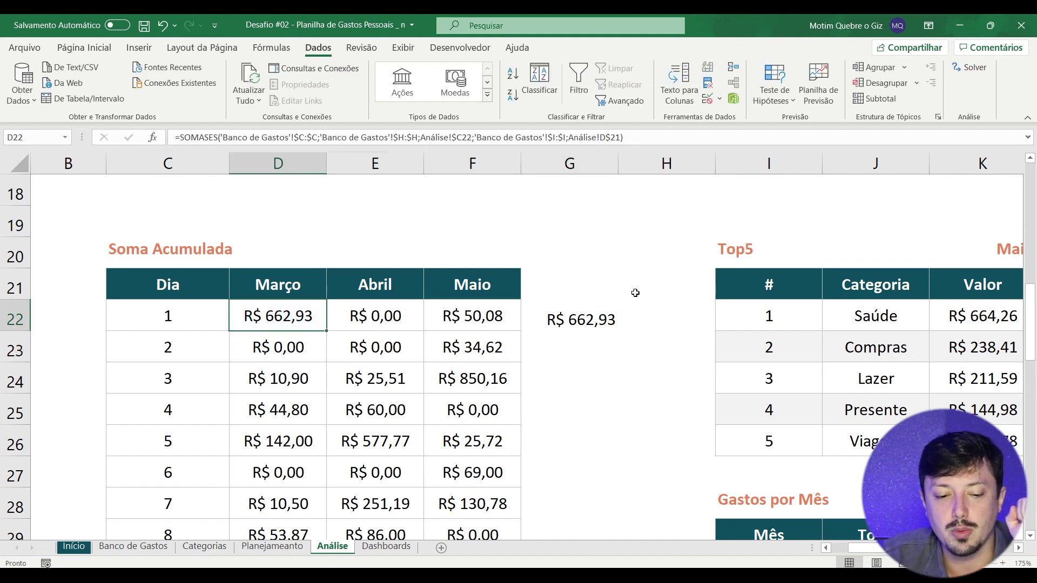
pyautogui.press('Right')
pyautogui.press('Right')
pyautogui.press('Right')
pyautogui.press('Down')
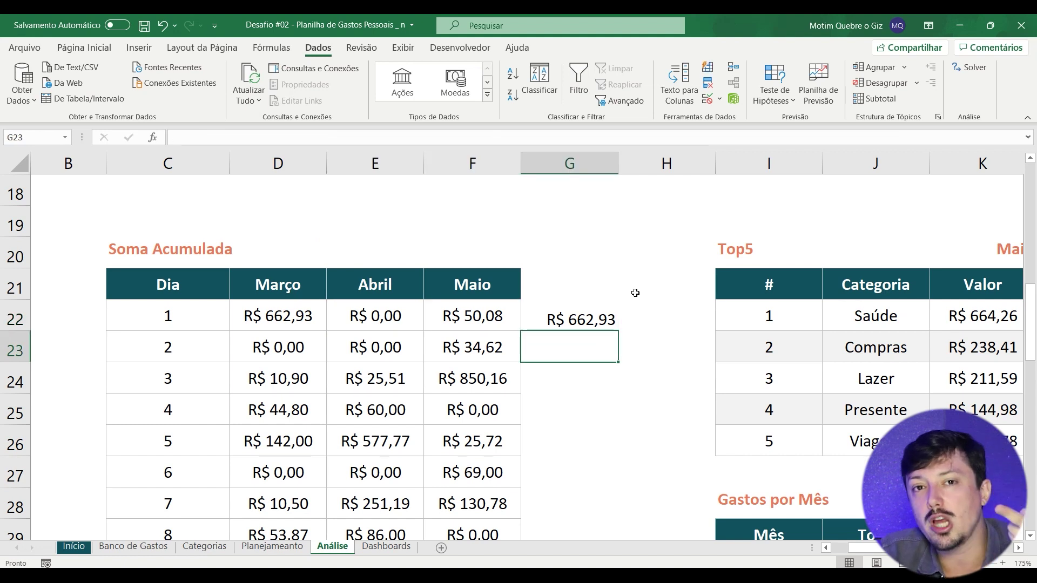
pyautogui.write('=')
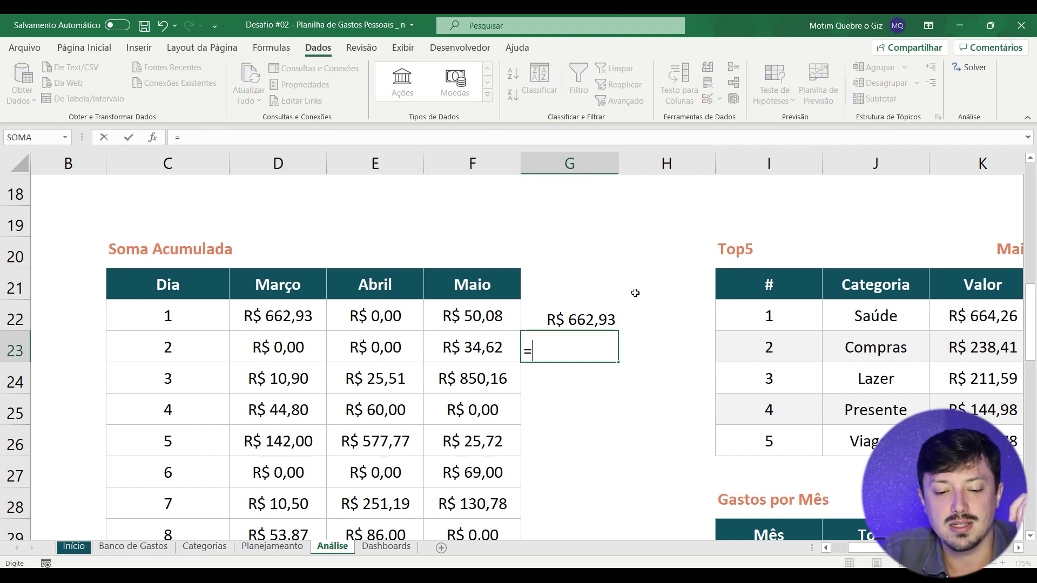
pyautogui.press('Left')
pyautogui.press('Left')
pyautogui.write('+')
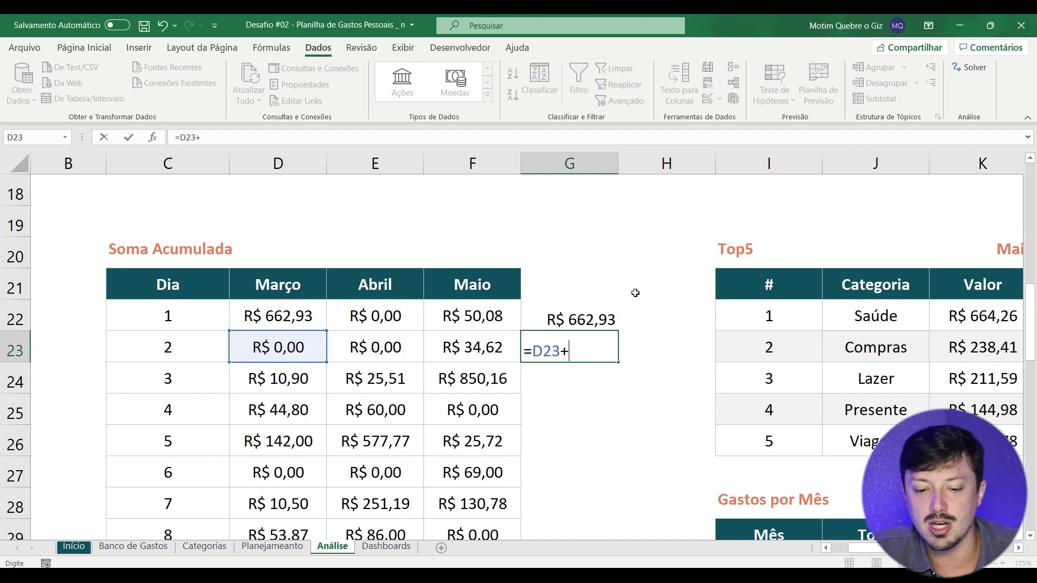
pyautogui.click(549, 317)
pyautogui.press('Return')
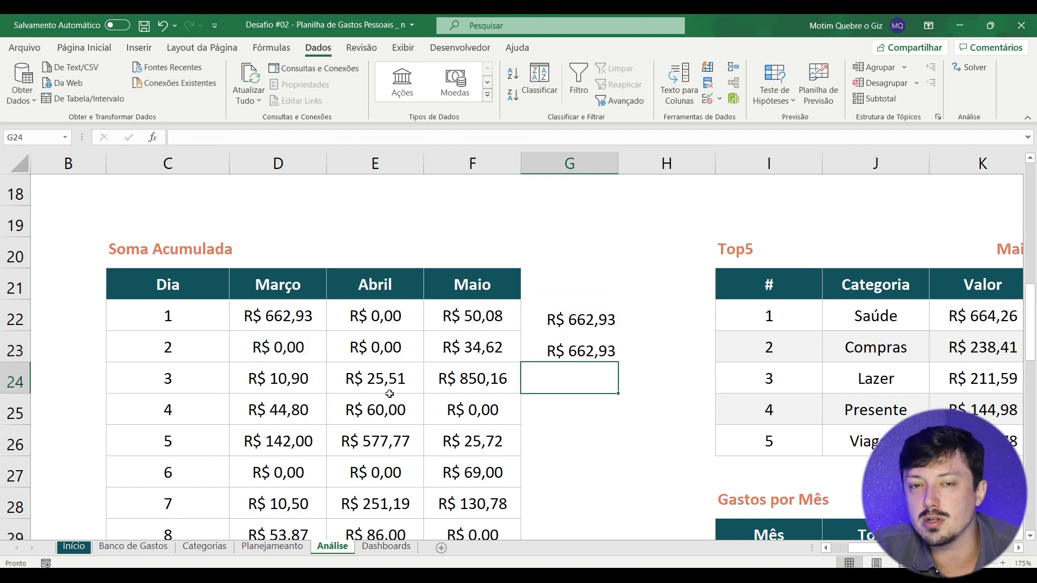
pyautogui.write('=')
pyautogui.press('Left')
pyautogui.press('Left')
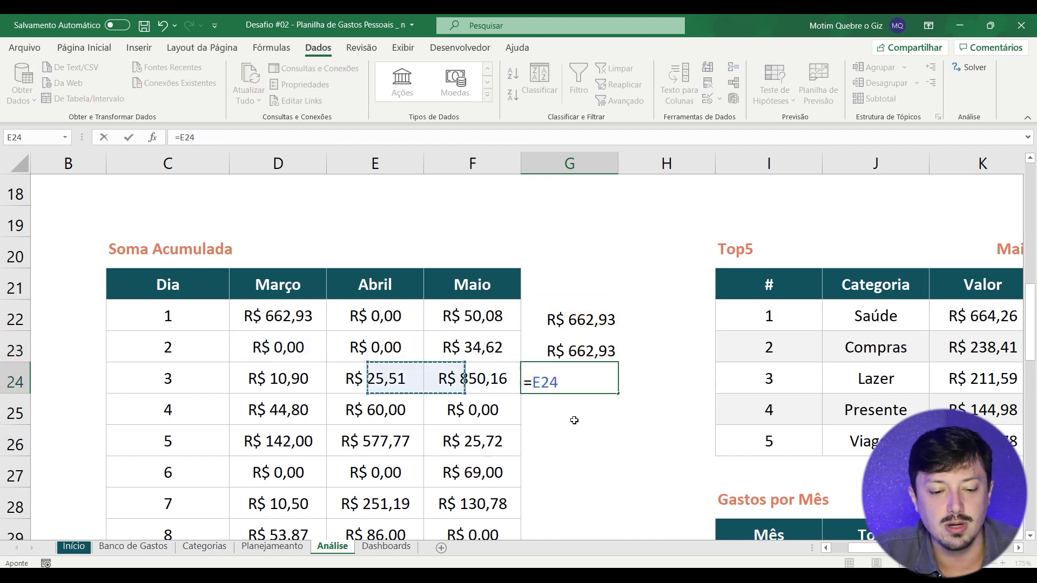
pyautogui.press('Left')
pyautogui.write('+')
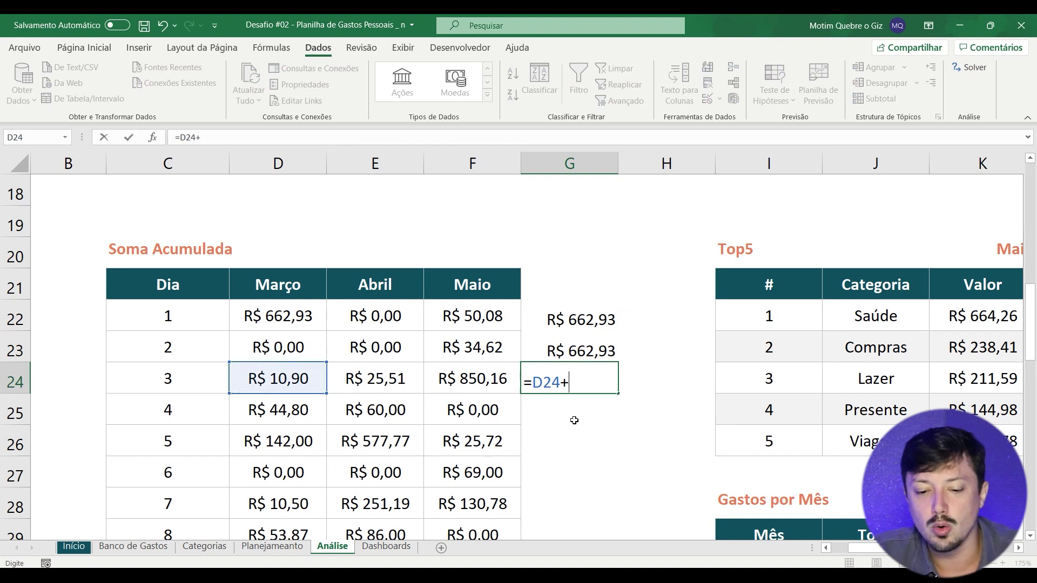
pyautogui.click(596, 355)
pyautogui.press('Return')
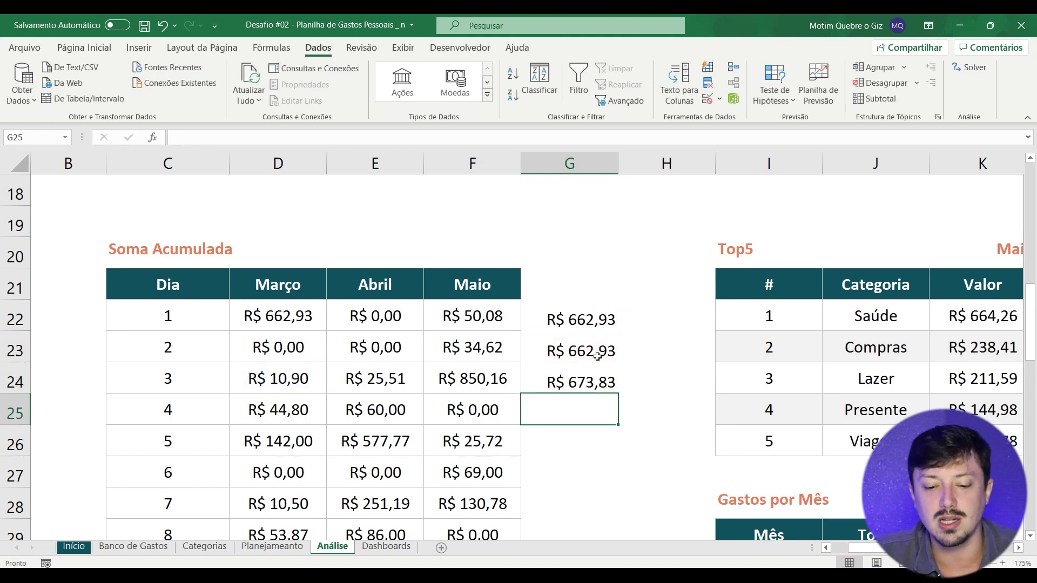
pyautogui.moveTo(556, 319); pyautogui.dragTo(589, 415)
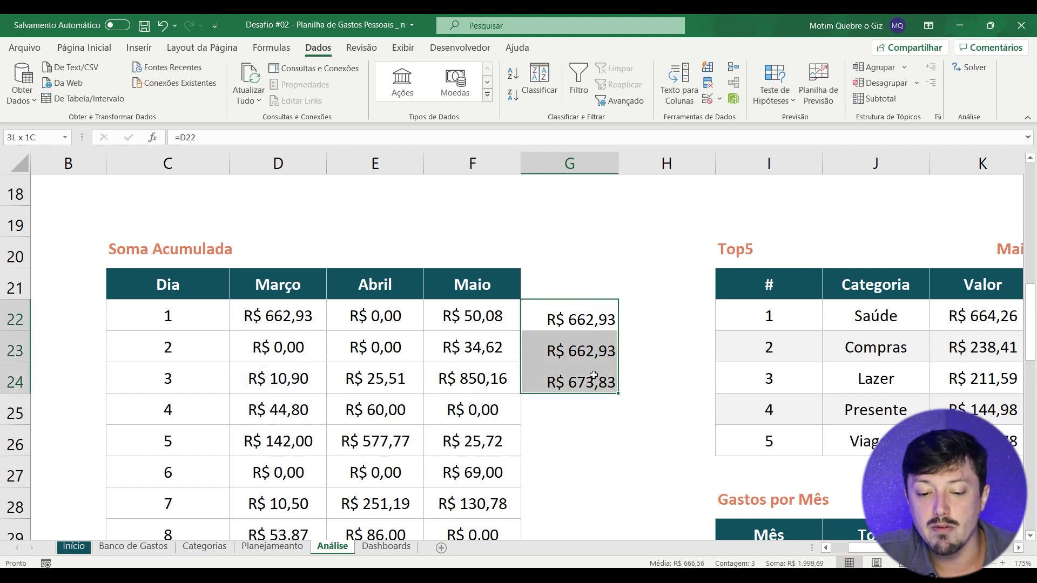
pyautogui.press('Delete')
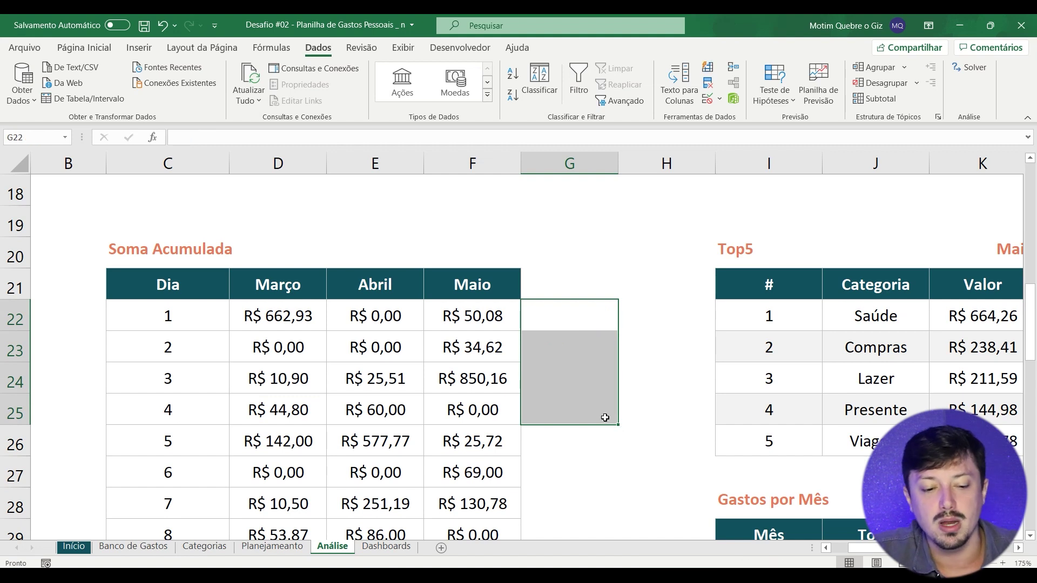
# Step: Make D23 cumulative by appending +D22 to its SOMASES formula, then copy it
pyautogui.click(274, 348)
pyautogui.doubleClick(281, 347)
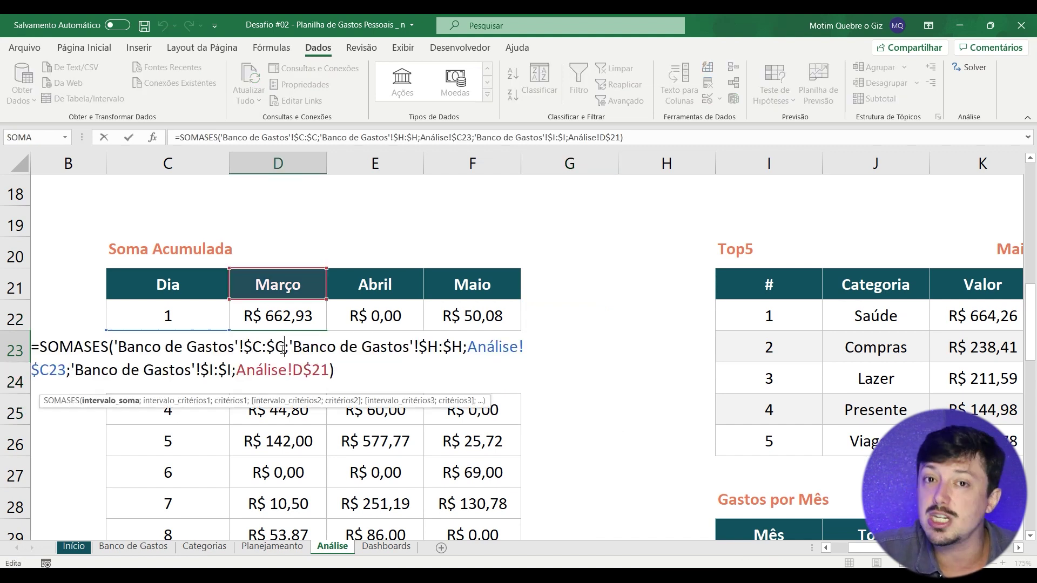
pyautogui.press('End')
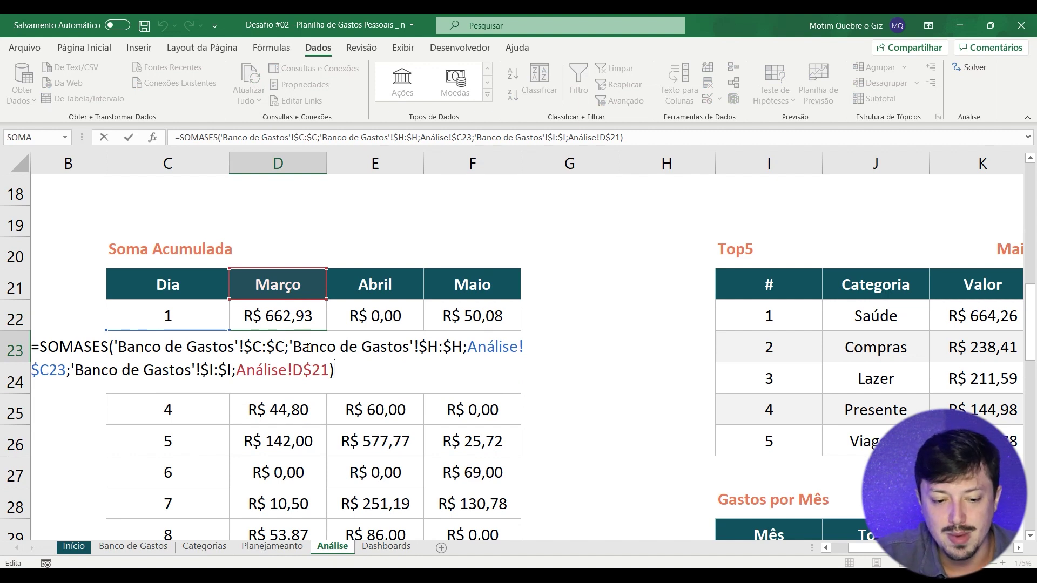
pyautogui.write('+')
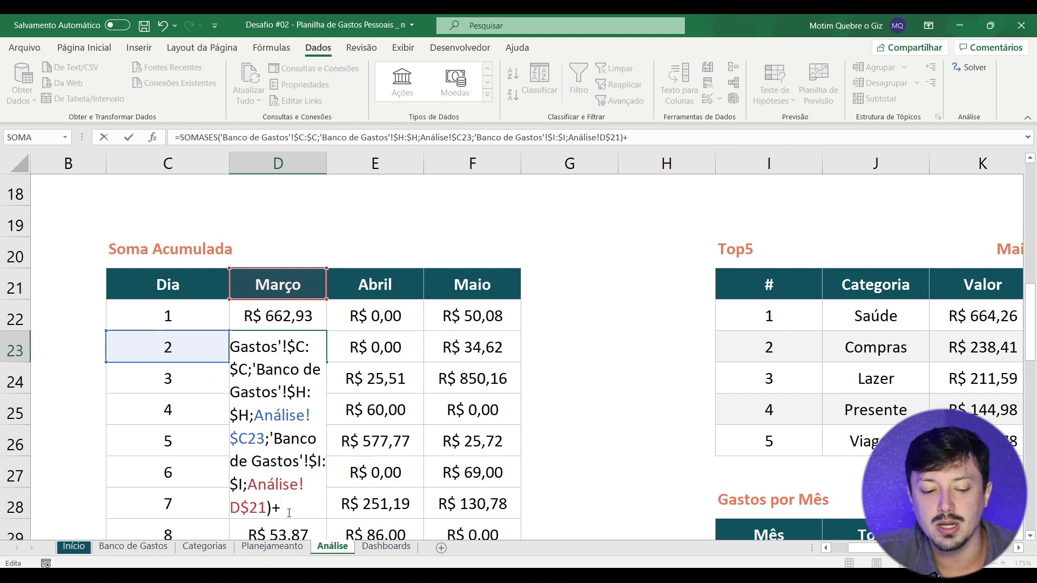
pyautogui.click(265, 312)
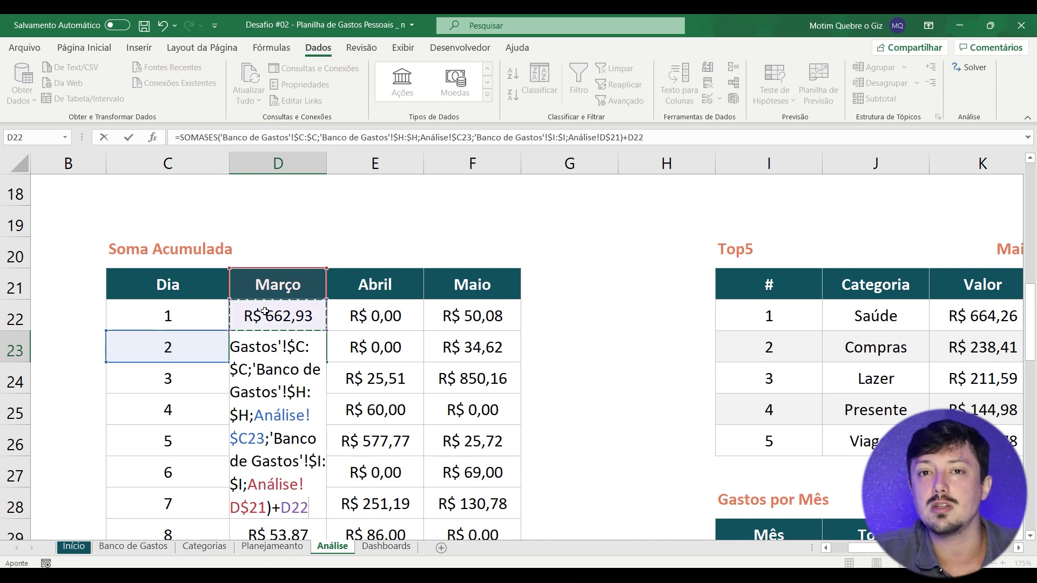
pyautogui.press('Return')
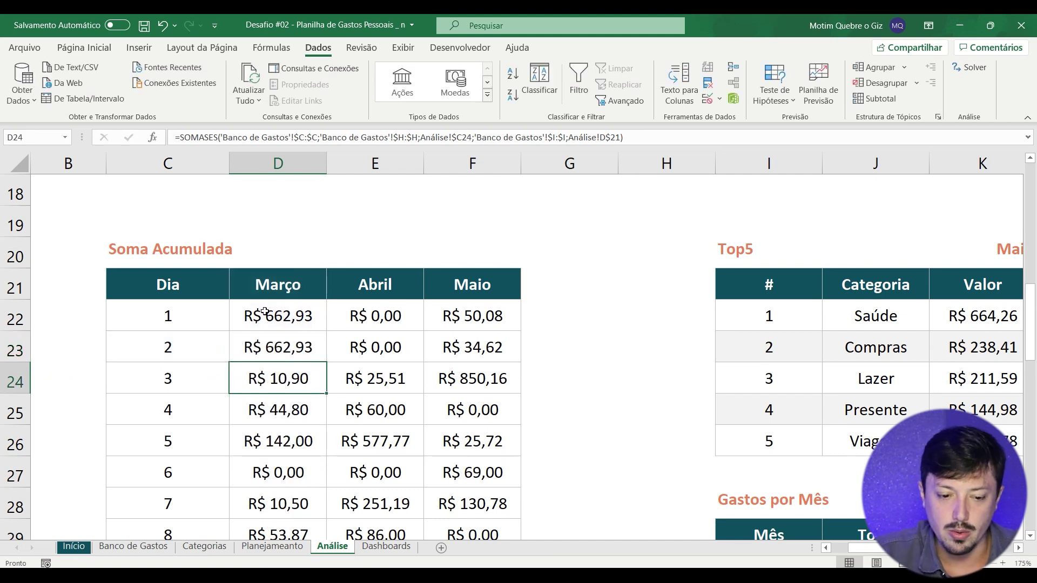
pyautogui.press('Up')
pyautogui.hotkey('ctrl', 'c')
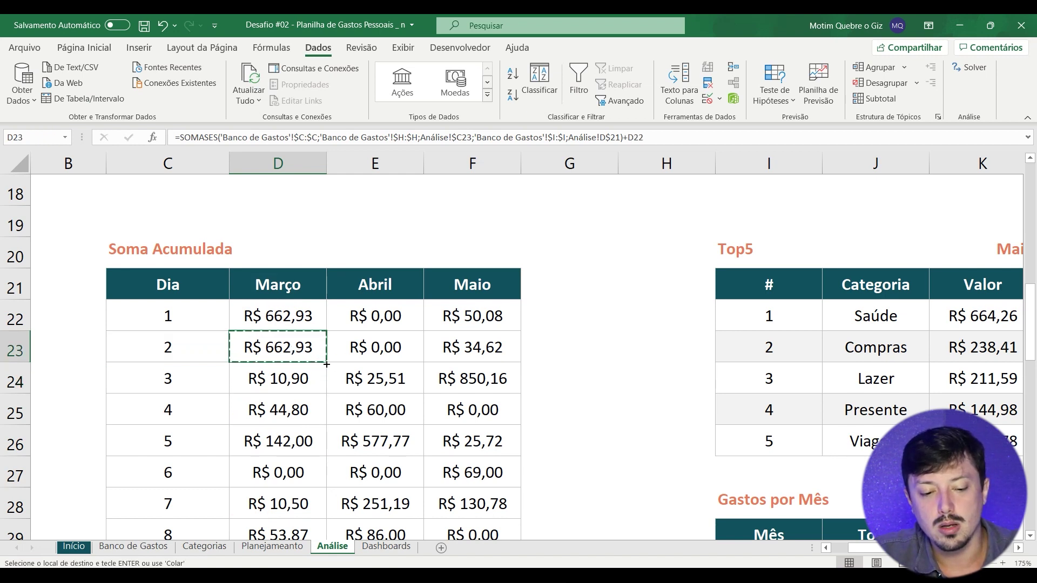
# Step: Extend the cumulative formula to E23:F23, fill down to day 31, and select C21:F52
pyautogui.moveTo(292, 347)
pyautogui.mouseDown()
pyautogui.moveTo(310, 371)
pyautogui.moveTo(516, 359)
pyautogui.mouseUp()
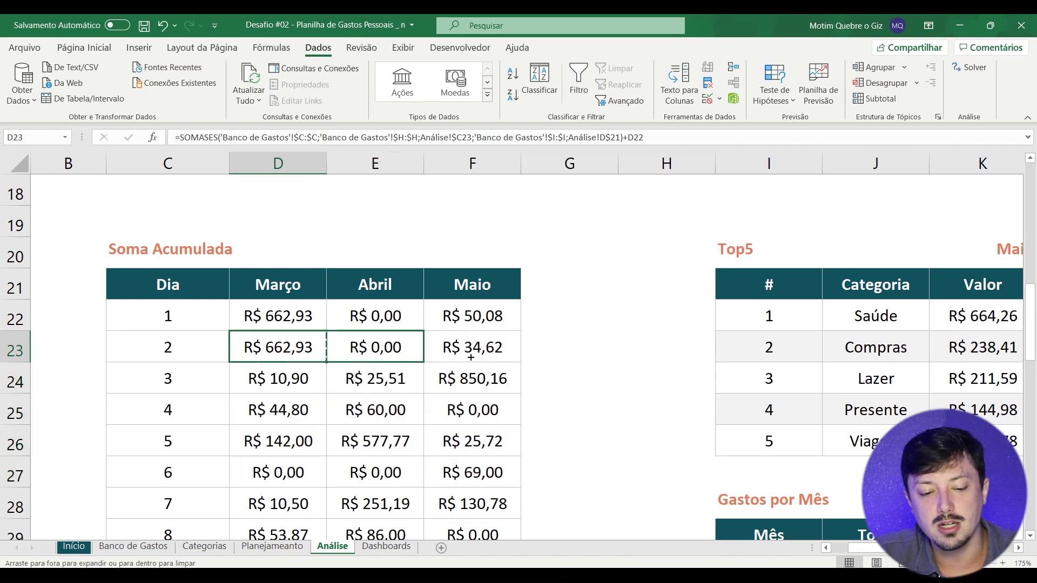
pyautogui.doubleClick(520, 359)
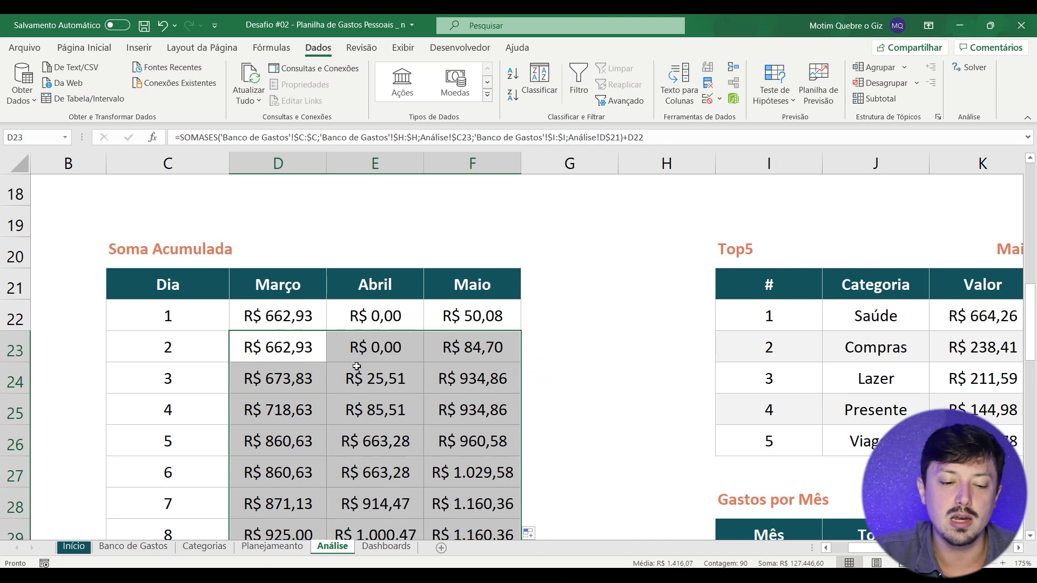
pyautogui.moveTo(204, 283); pyautogui.dragTo(474, 437)
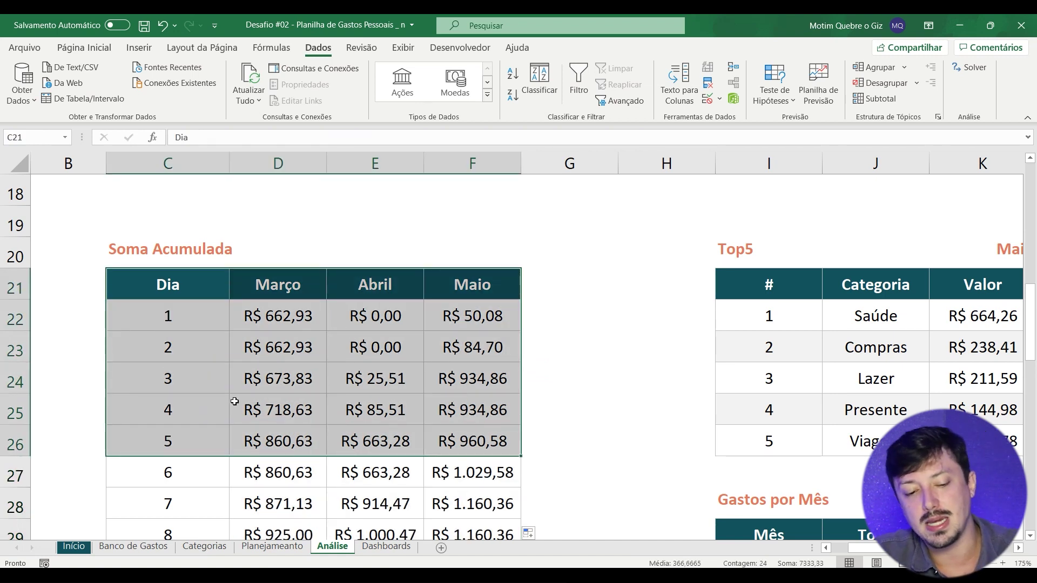
pyautogui.hotkey('ctrl', 'shift', 'Down')
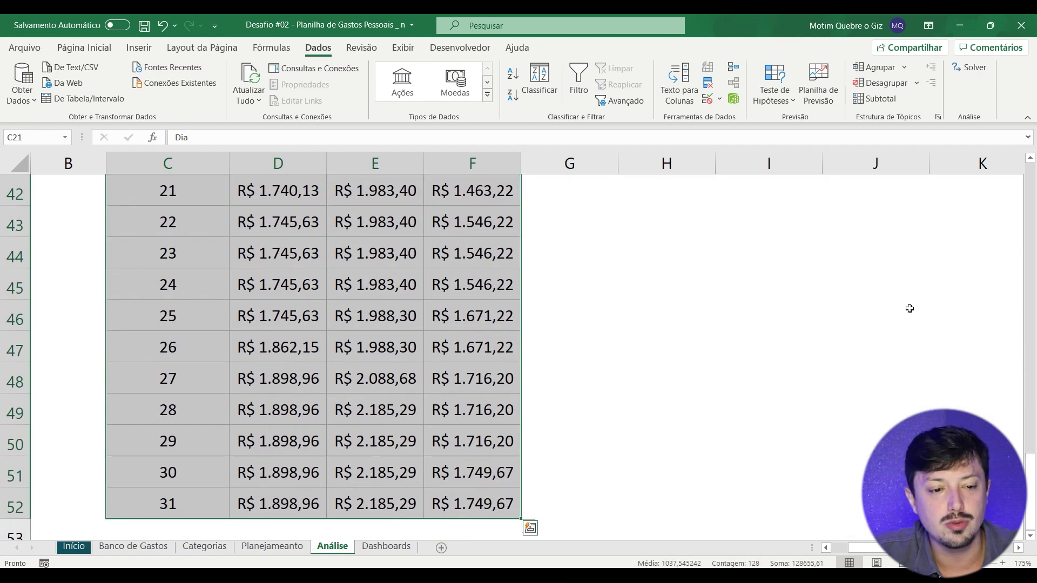
# Step: Insert a basic 2D line chart of C21:F52 from Inserir > Linha and open its data source settings
pyautogui.click(146, 49)
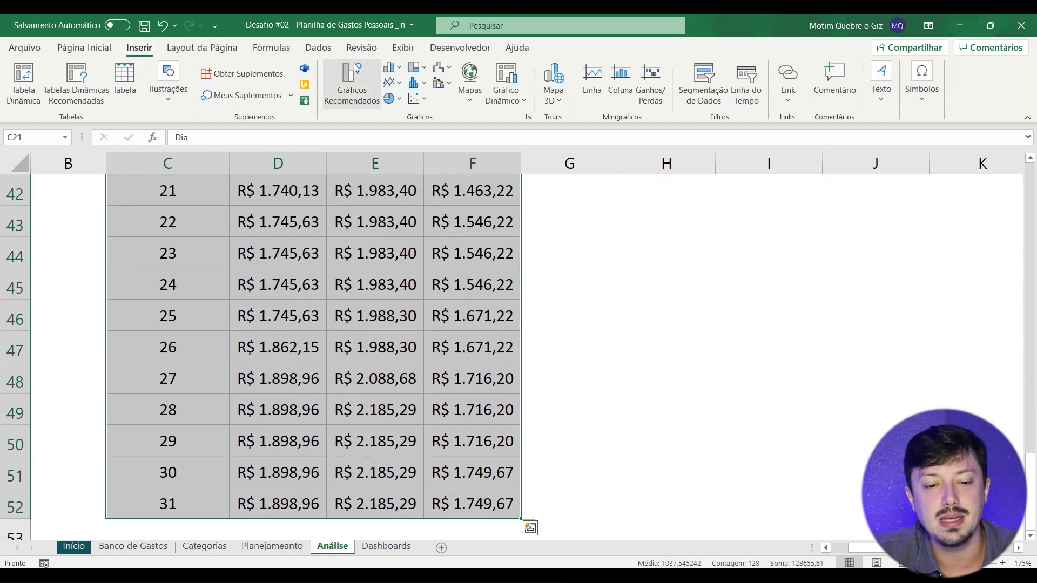
pyautogui.click(389, 82)
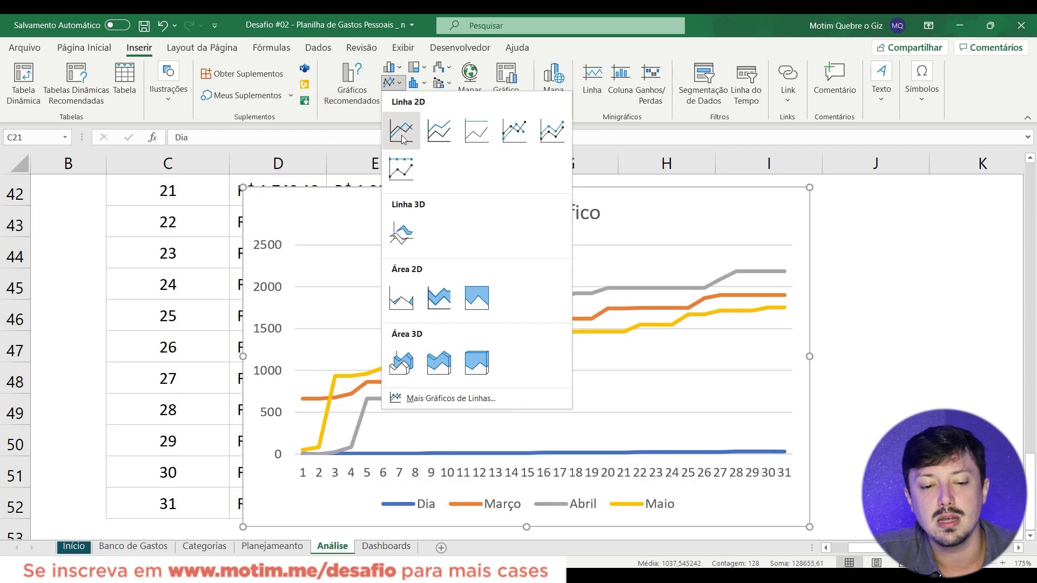
pyautogui.click(402, 139)
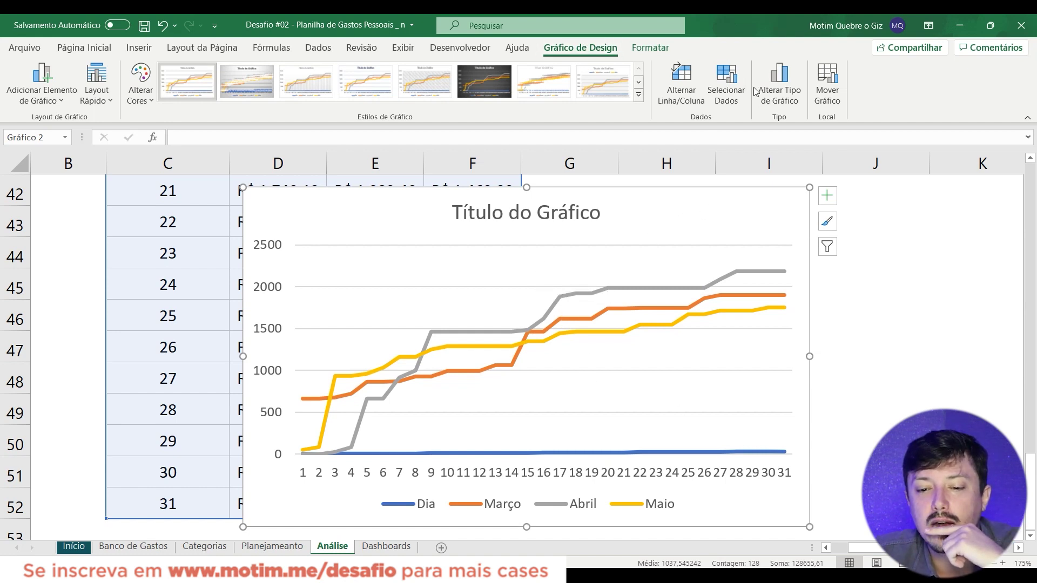
pyautogui.click(725, 86)
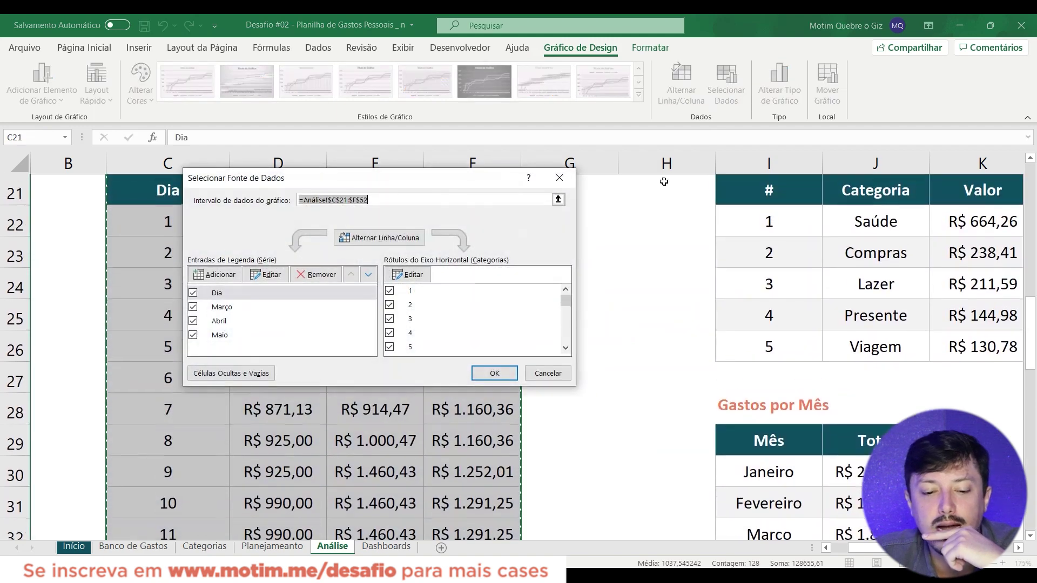
# Step: Remove the Dia series and use Análise!$C$22:$C$52 (days 1–31) as the horizontal axis labels
pyautogui.click(216, 295)
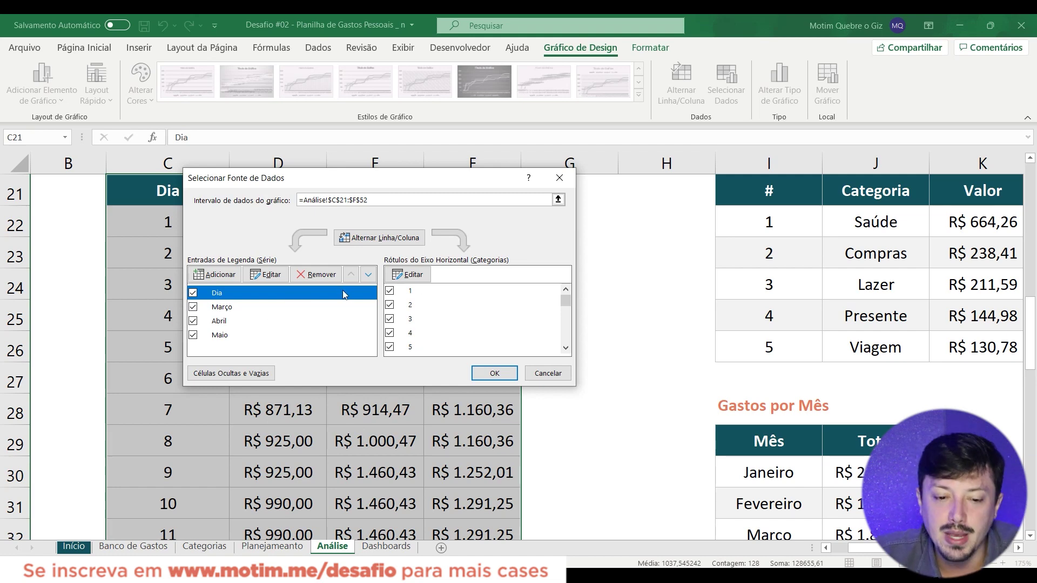
pyautogui.click(316, 274)
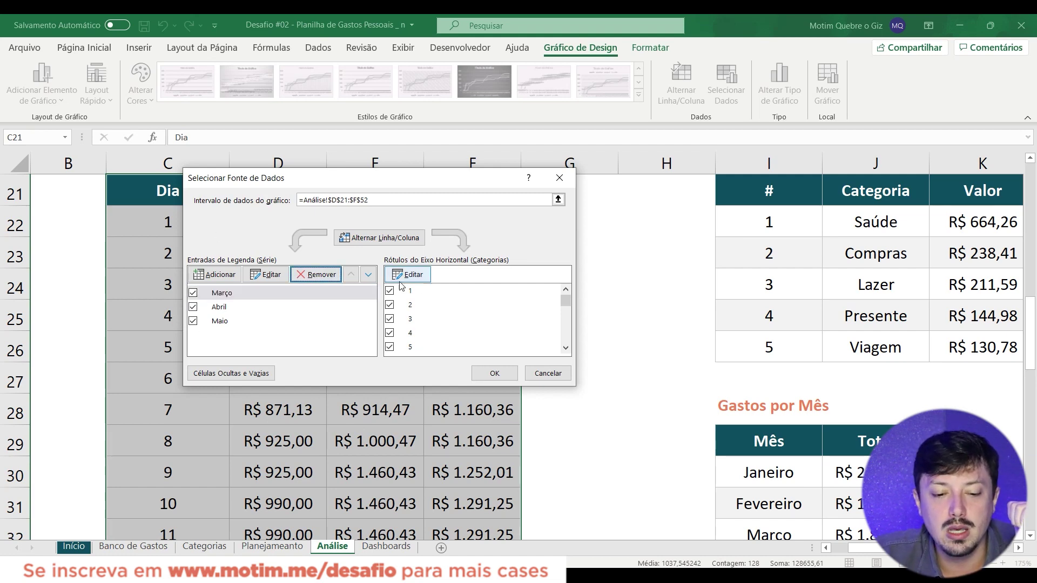
pyautogui.click(413, 274)
pyautogui.moveTo(167, 222)
pyautogui.mouseDown()
pyautogui.moveTo(230, 485)
pyautogui.moveTo(177, 397)
pyautogui.moveTo(182, 409)
pyautogui.mouseUp()
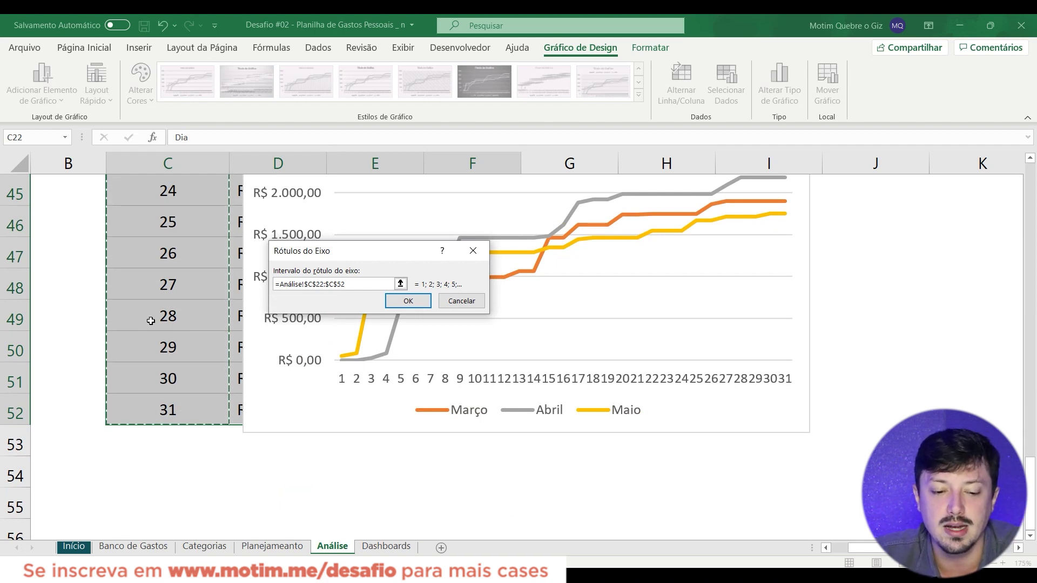
pyautogui.press('Return')
pyautogui.click(491, 373)
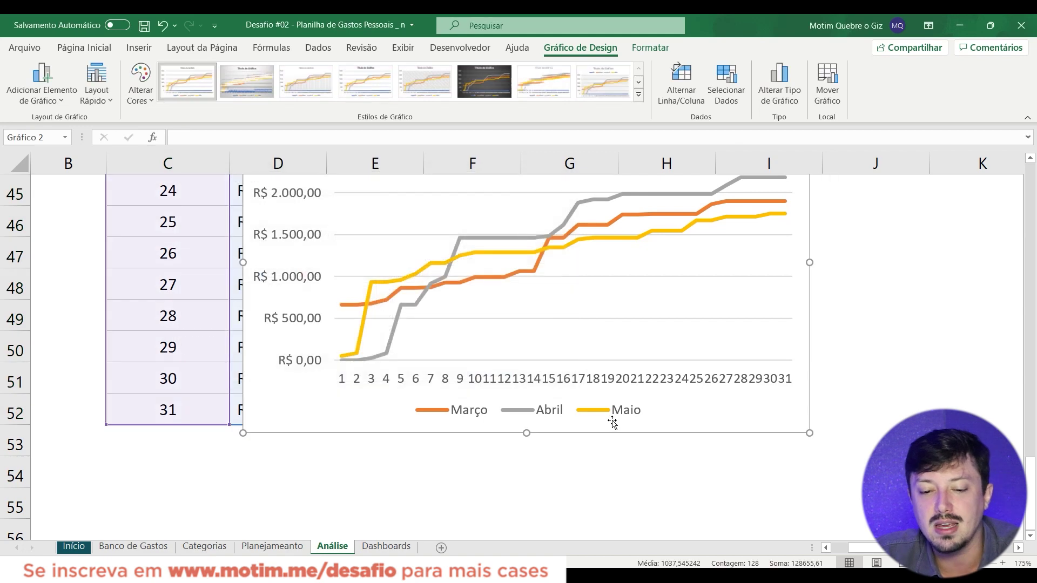
pyautogui.scroll(1, 594, 386)
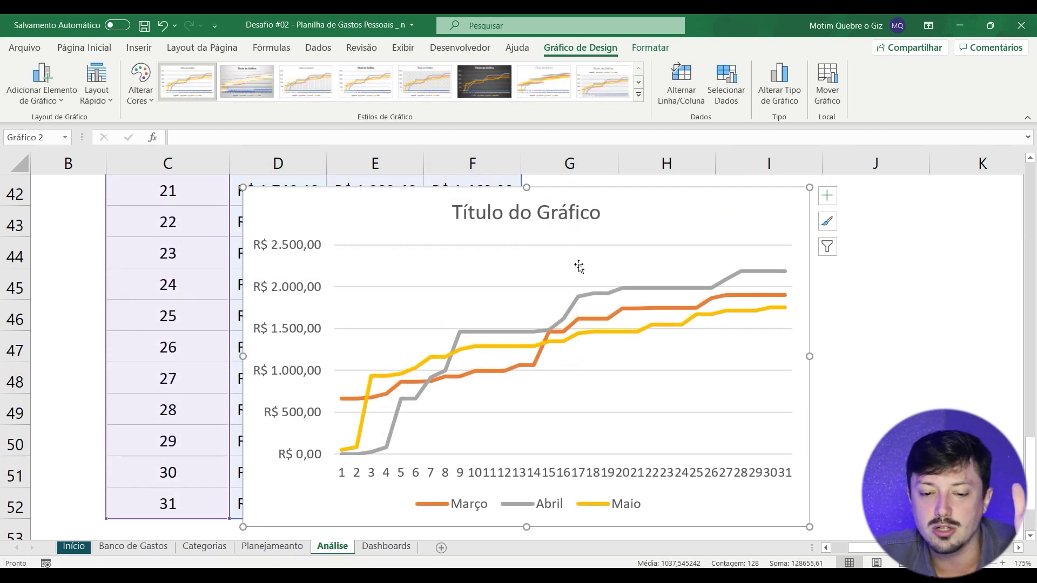
# Step: Add a new sheet Planilha1 and cut the chart from Análise into it
pyautogui.click(439, 547)
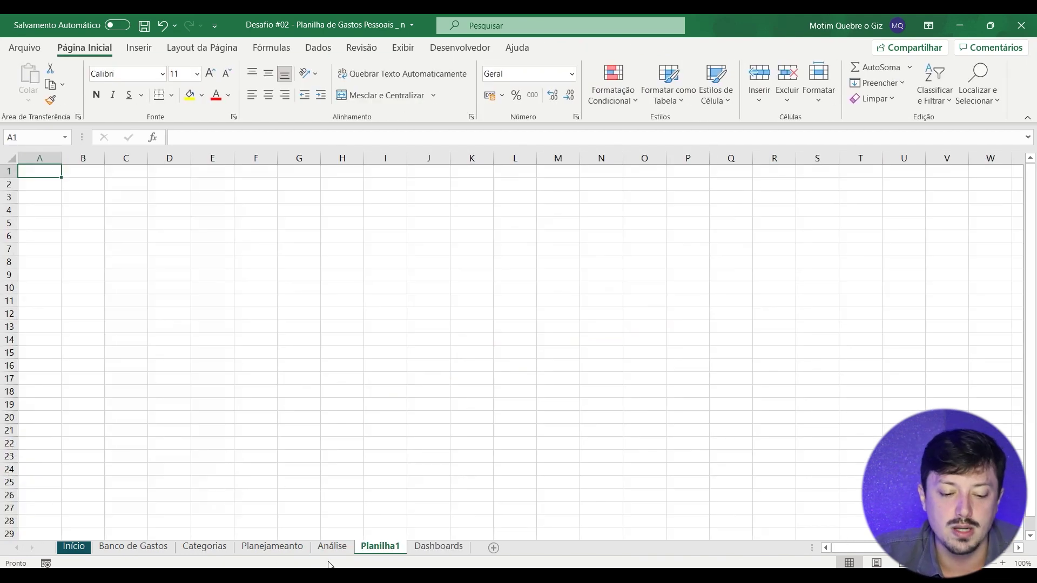
pyautogui.click(331, 546)
pyautogui.rightClick(660, 210)
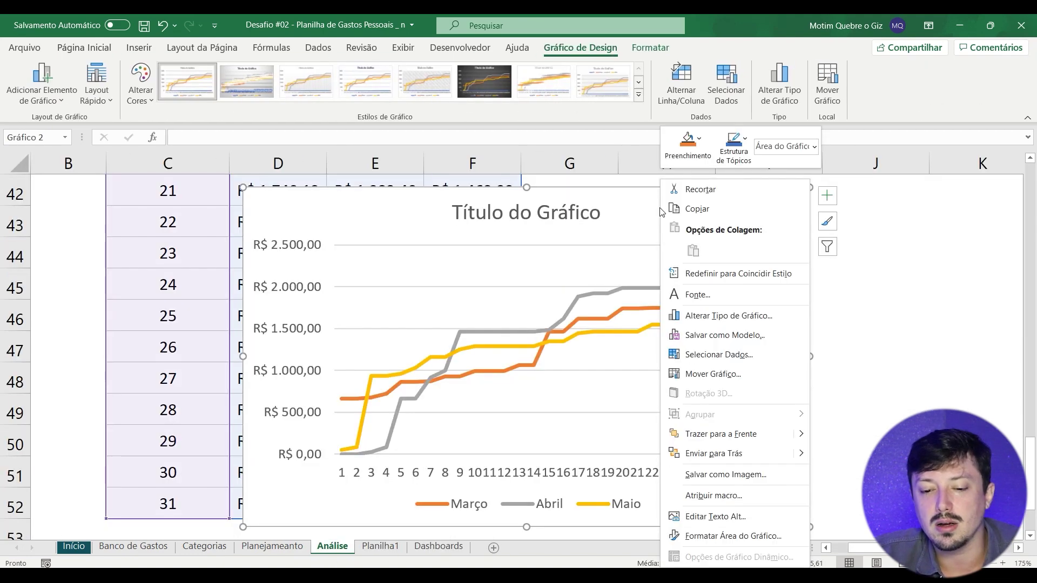
pyautogui.click(712, 194)
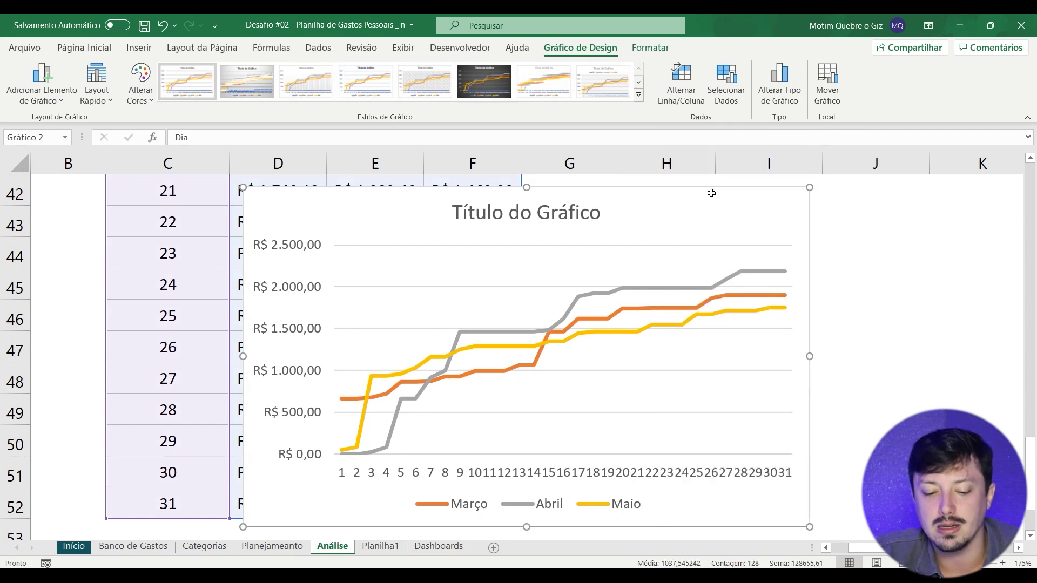
pyautogui.click(380, 546)
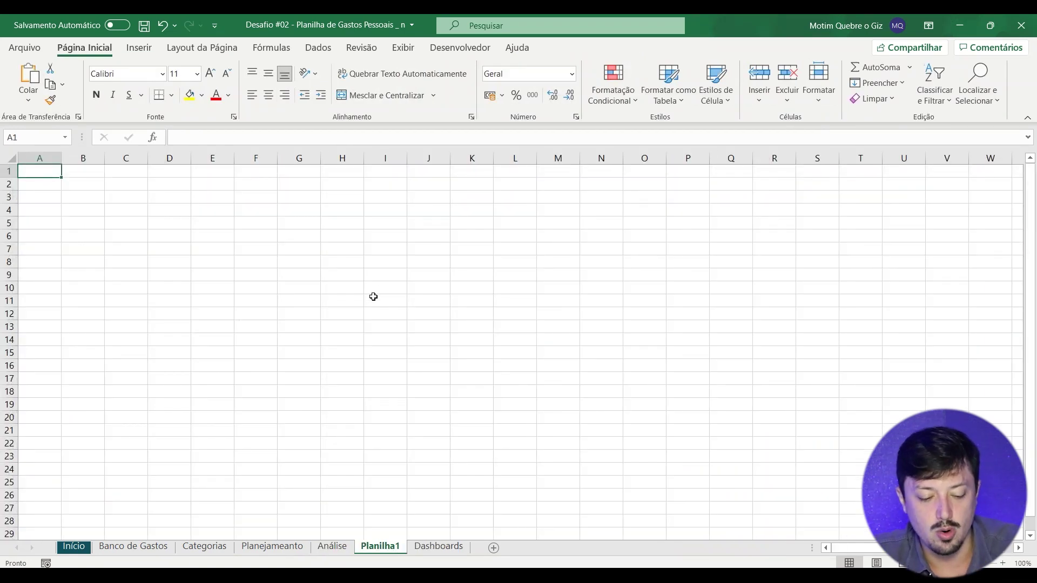
pyautogui.hotkey('ctrl', 'v')
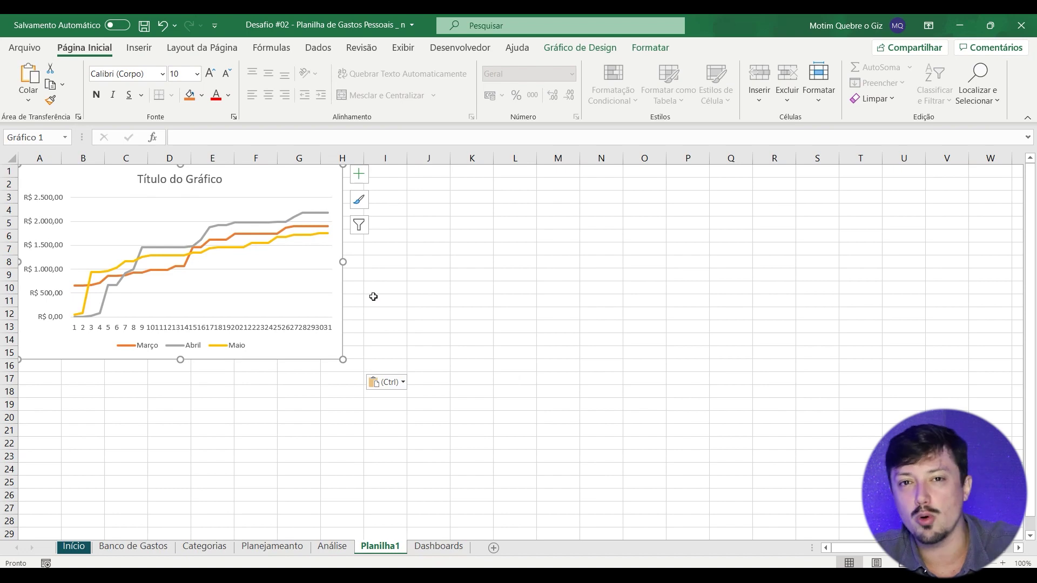
# Step: Undo that paste, cut the chart again, paste it into Planilha1 at F11, then show Dashboards
pyautogui.click(332, 547)
pyautogui.hotkey('ctrl', 'z')
pyautogui.hotkey('ctrl', 'z')
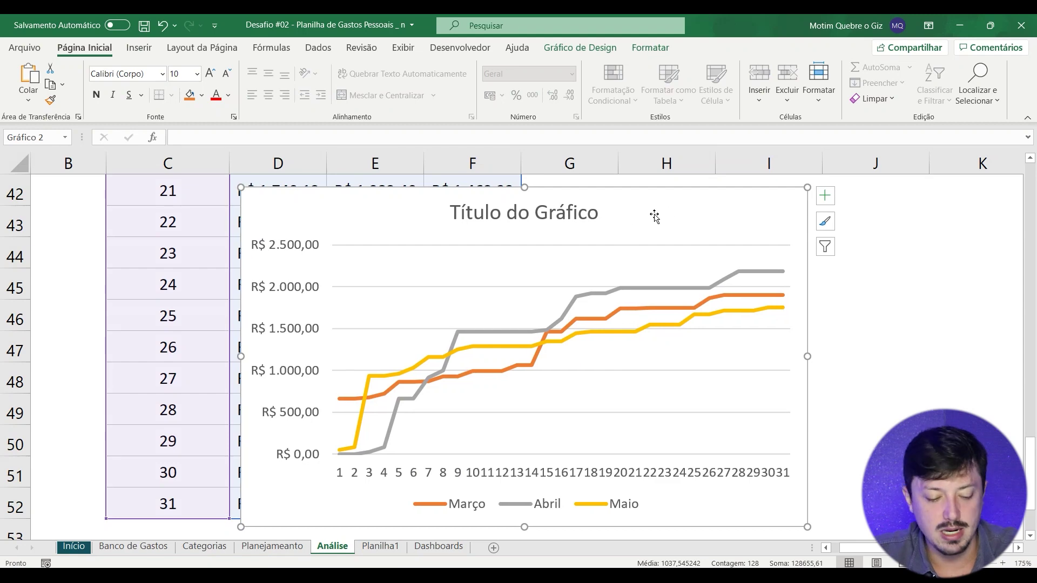
pyautogui.hotkey('ctrl', 'x')
pyautogui.hotkey('ctrl', 'pagedown')
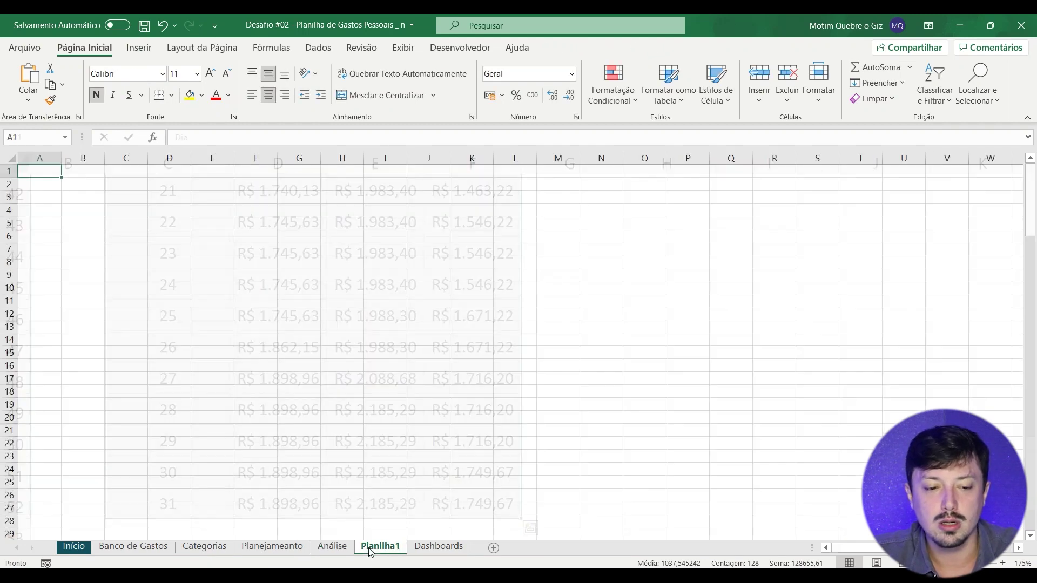
pyautogui.hotkey('ctrl', 'v')
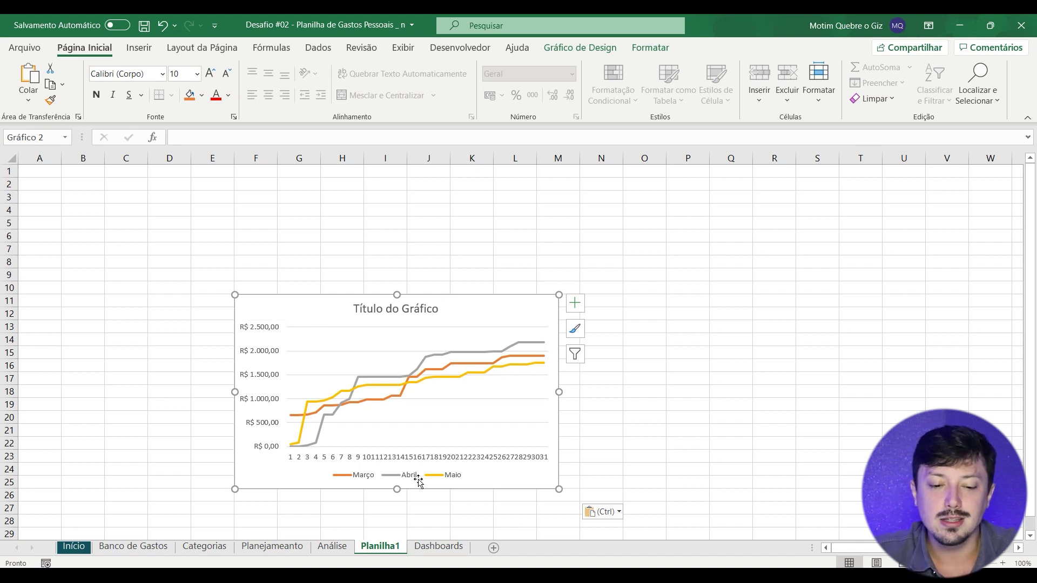
pyautogui.click(438, 546)
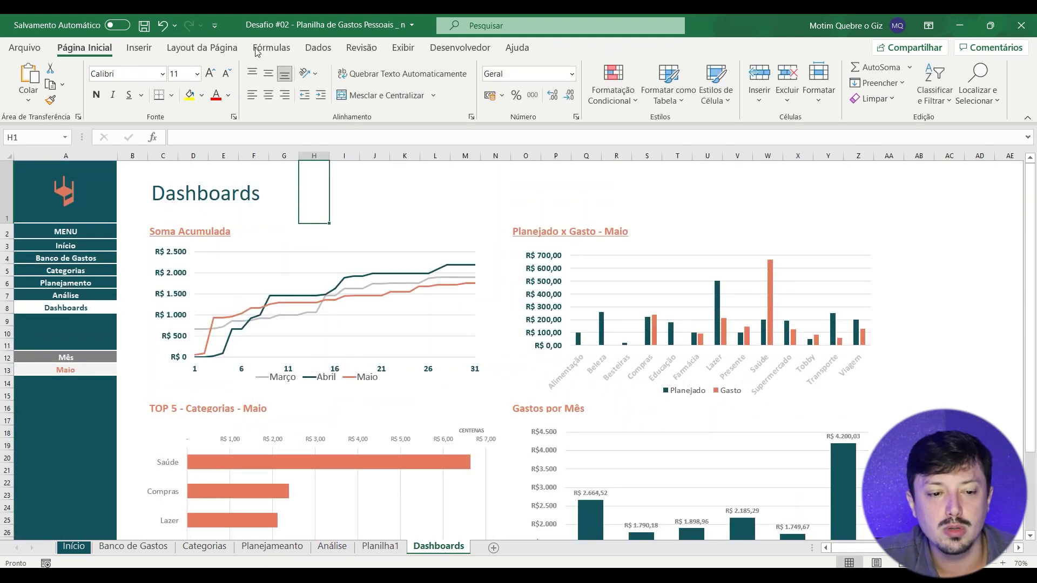
# Step: Switch to Tela Cheia from Layout da Página, then return to the Análise sheet
pyautogui.click(219, 53)
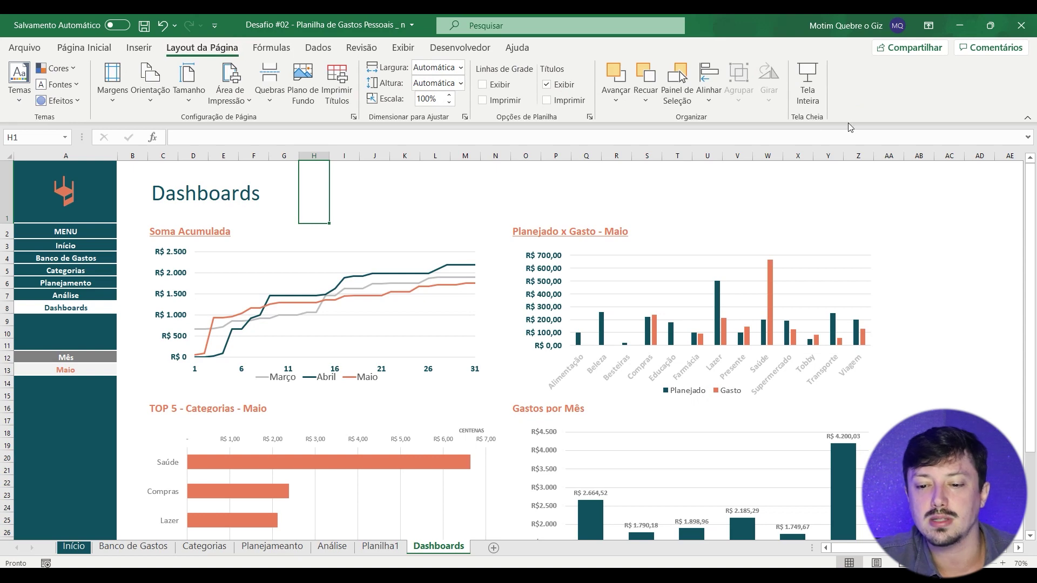
pyautogui.click(808, 89)
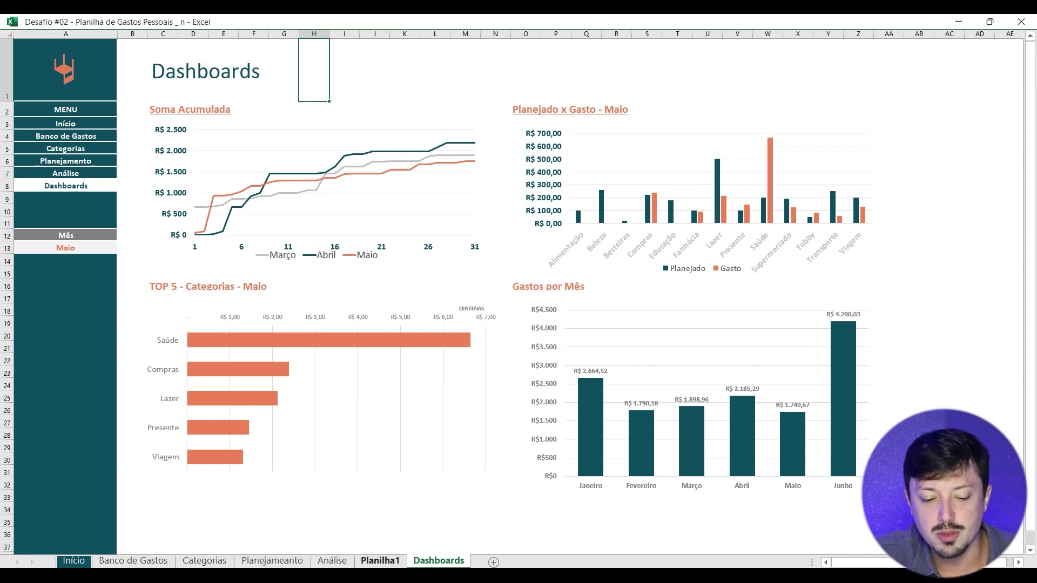
pyautogui.click(332, 560)
pyautogui.scroll(9, 365, 379)
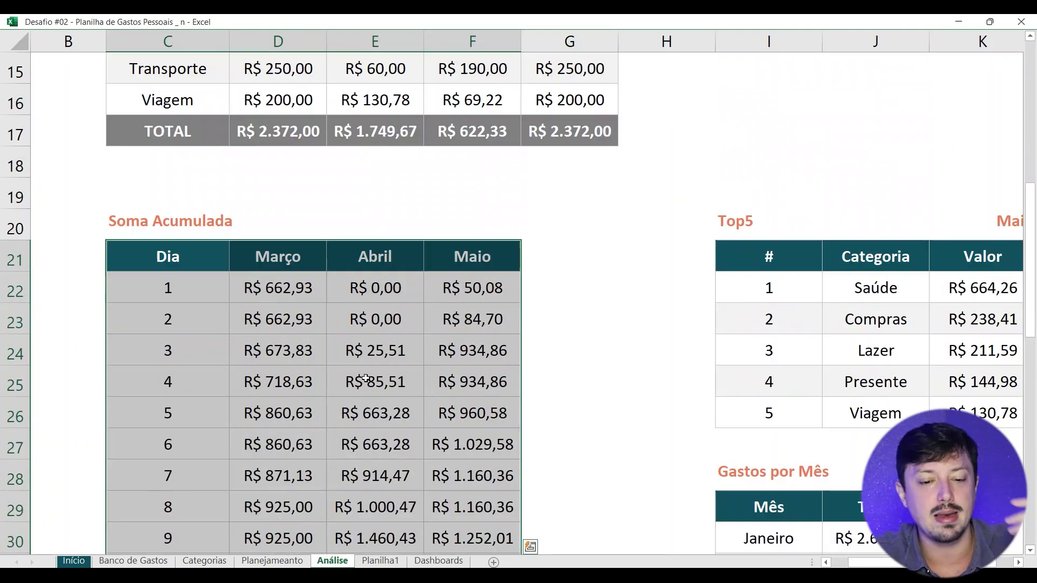
pyautogui.scroll(6, 366, 379)
pyautogui.click(267, 547)
pyautogui.click(272, 561)
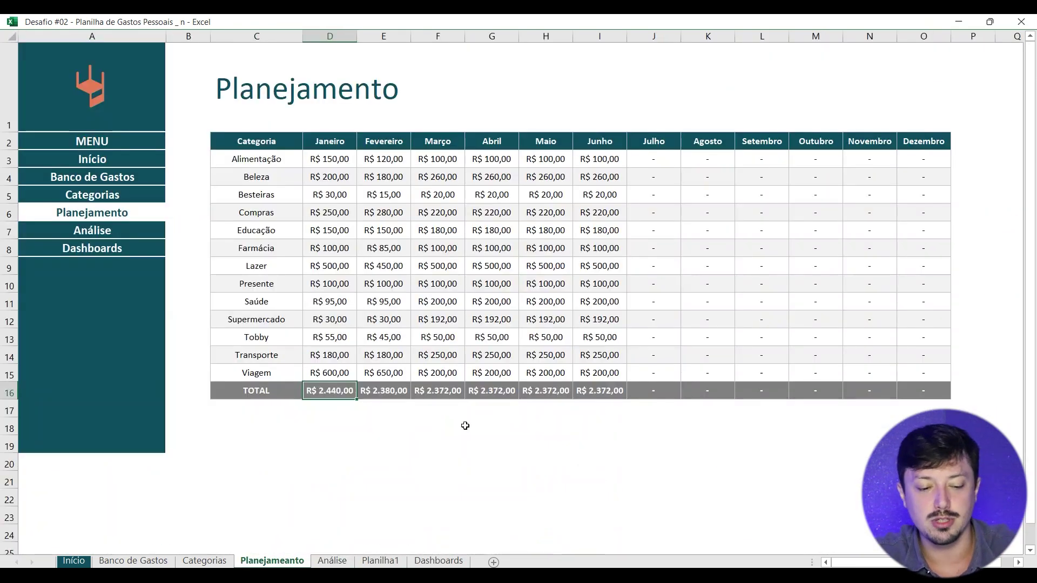
pyautogui.click(204, 561)
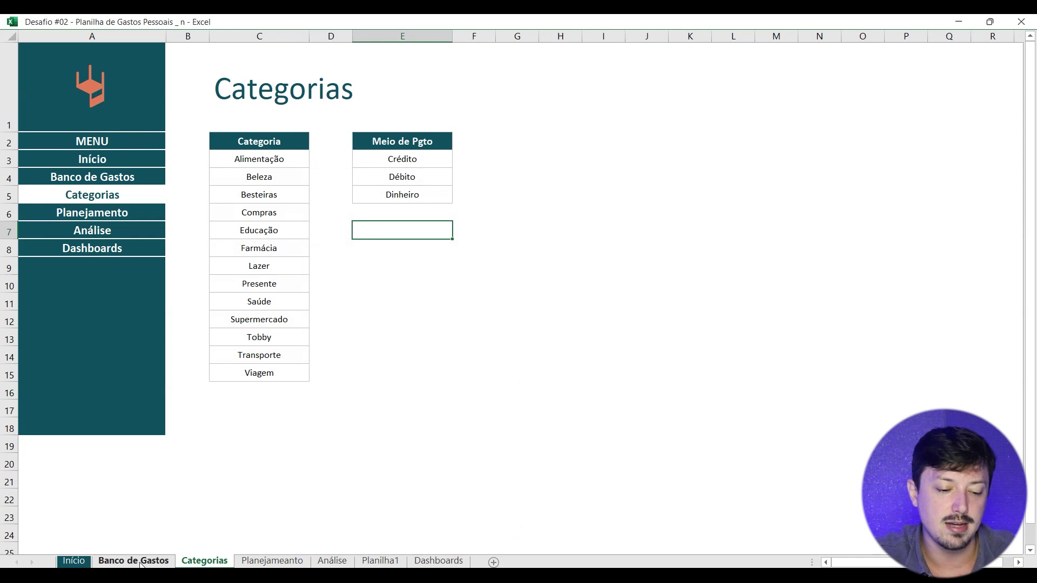
pyautogui.click(133, 561)
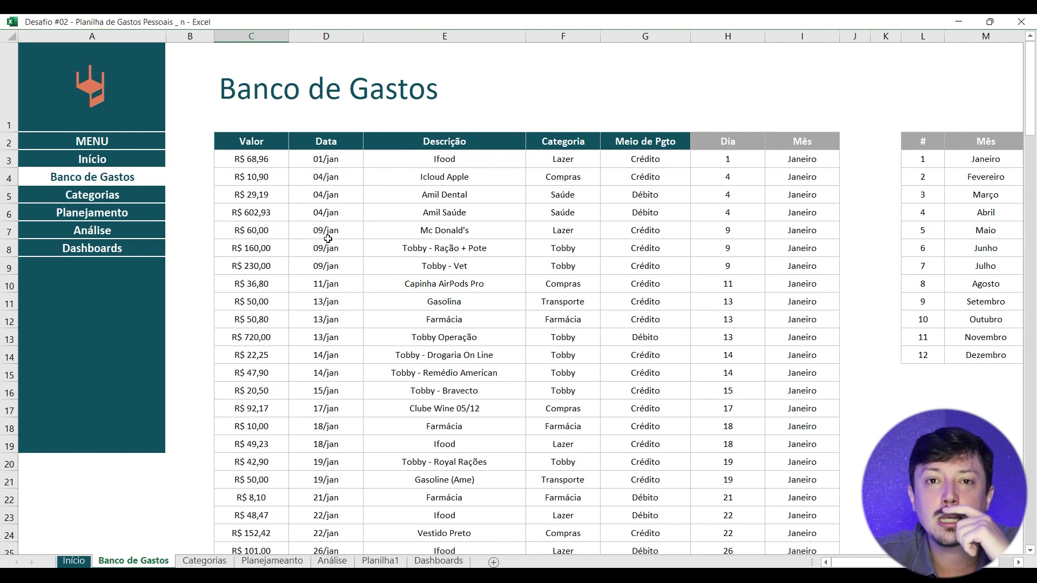
pyautogui.click(92, 248)
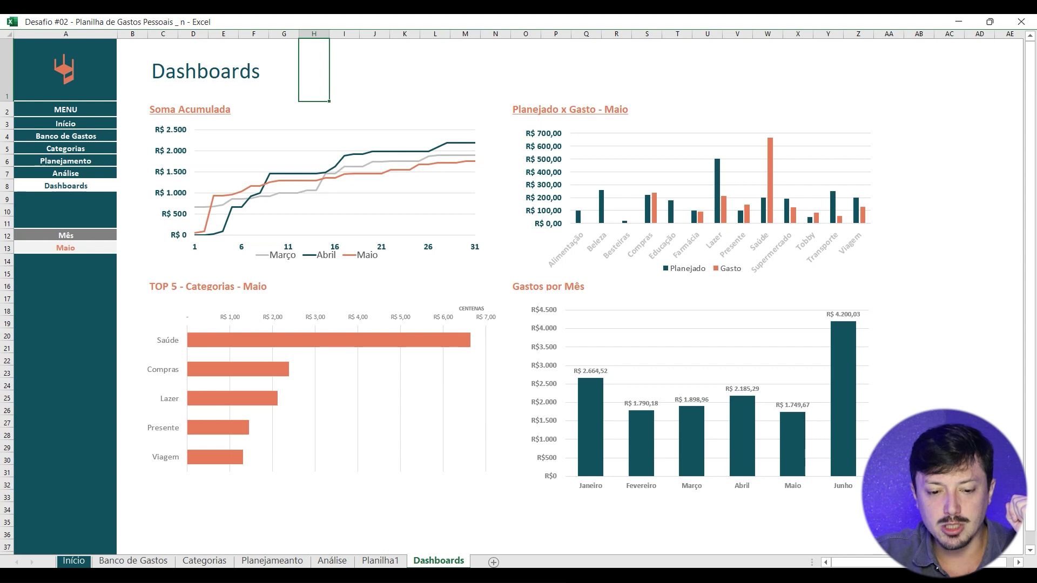
pyautogui.click(99, 71)
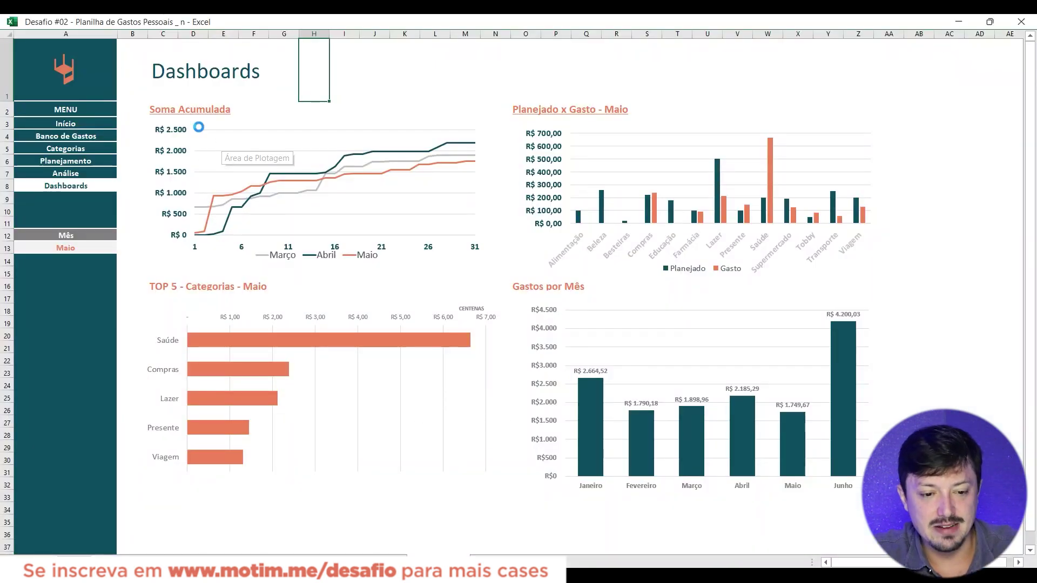
pyautogui.keyDown('ctrl'); pyautogui.scroll(5, 198, 127); pyautogui.keyUp('ctrl')
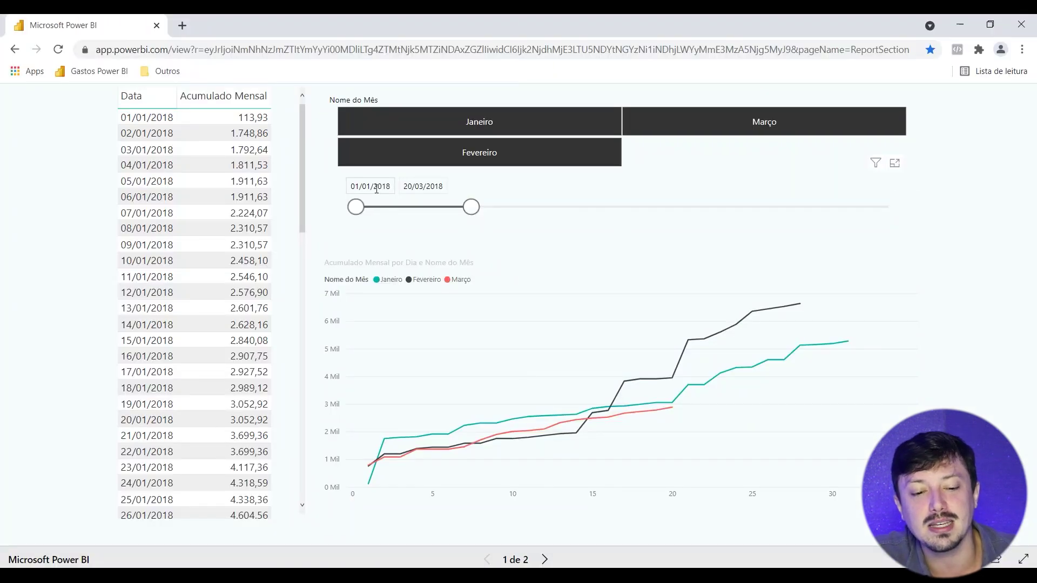
pyautogui.click(370, 187)
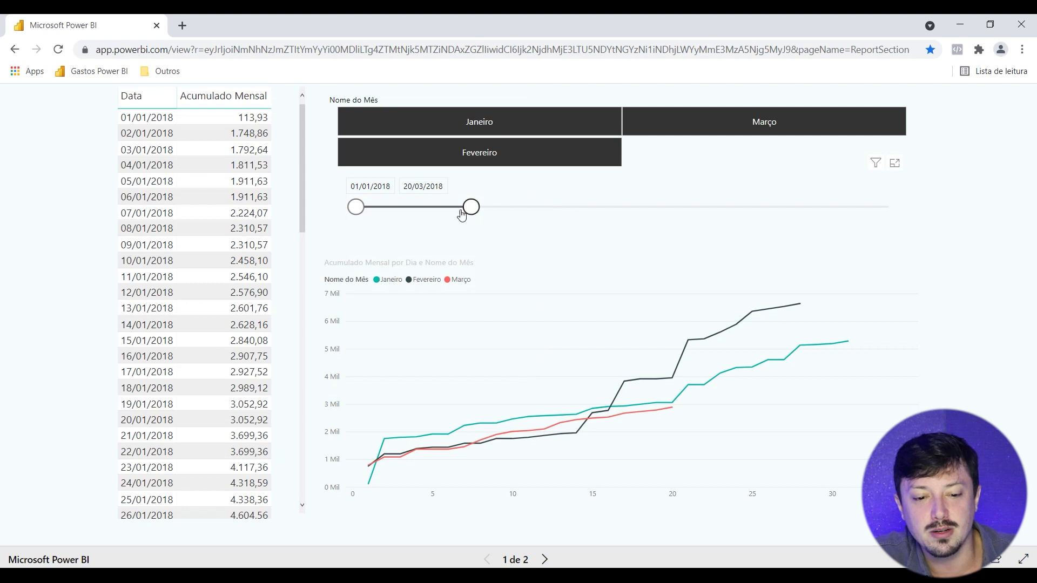
# Step: Drag the date slicer's end handle out, extending the range to 16/07/2018
pyautogui.moveTo(466, 213); pyautogui.dragTo(455, 210)
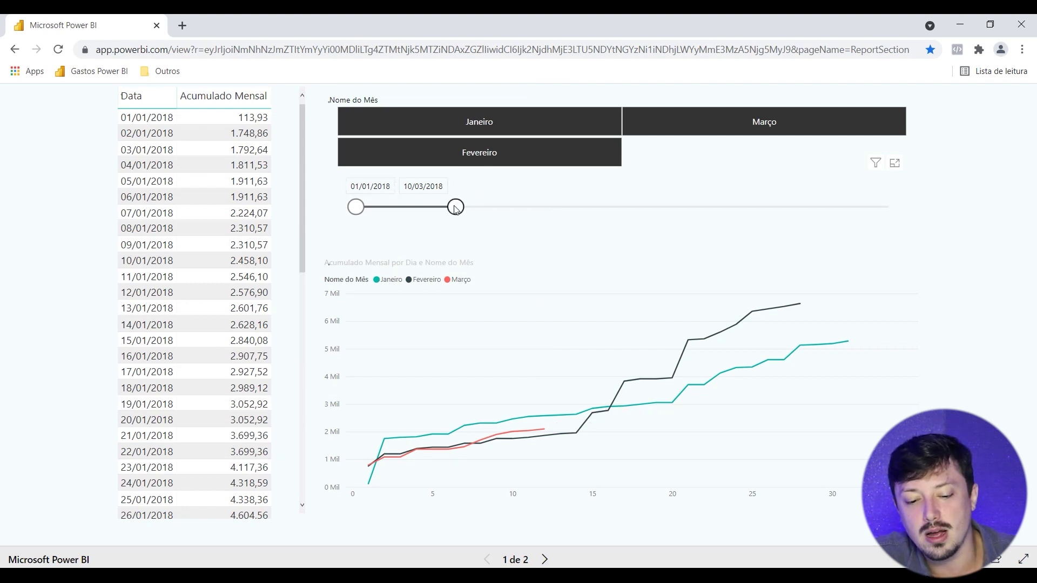
pyautogui.moveTo(456, 209); pyautogui.dragTo(567, 206)
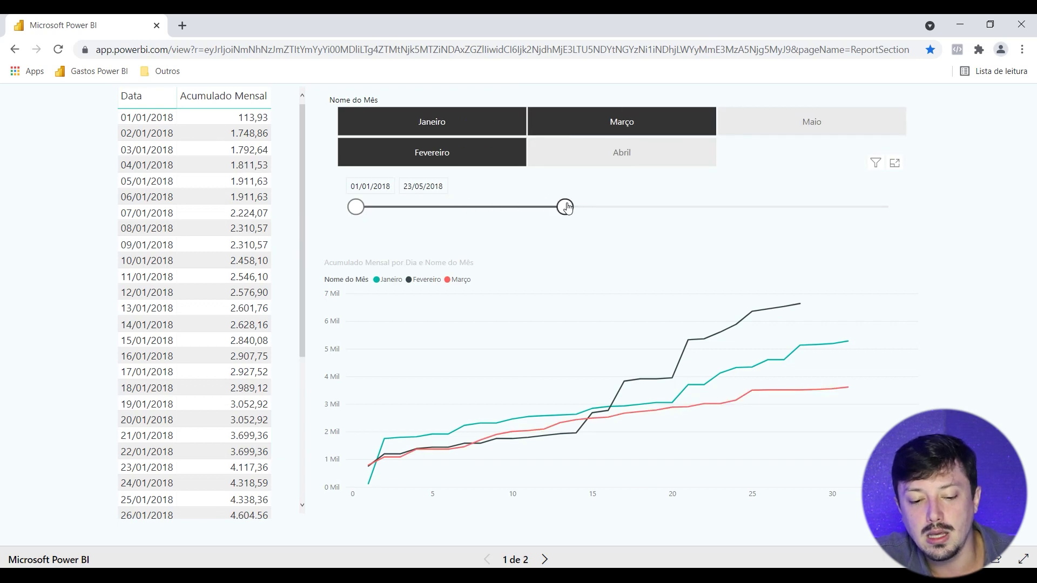
pyautogui.moveTo(567, 206); pyautogui.dragTo(643, 211)
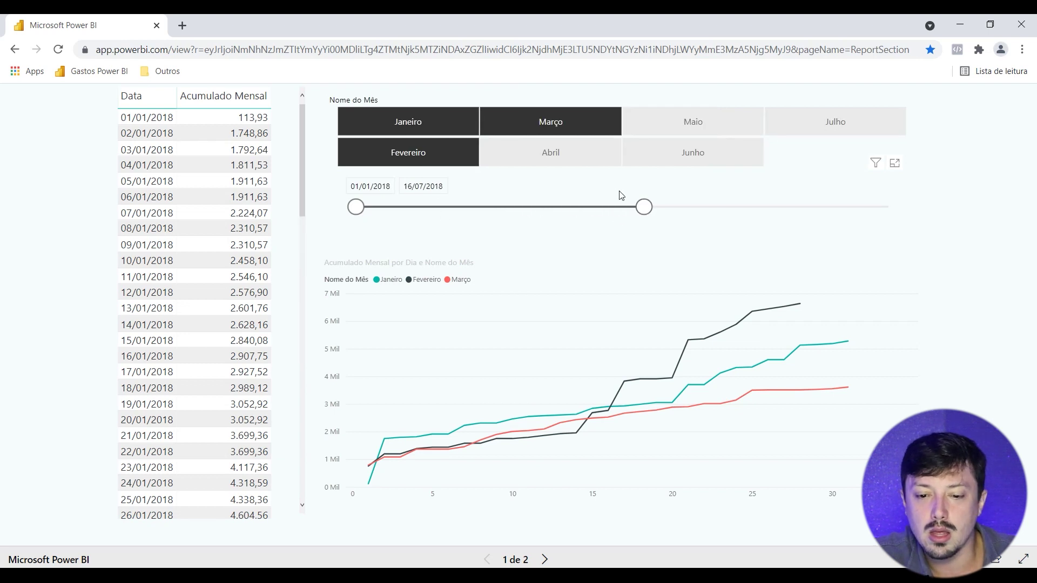
# Step: Select only Janeiro, Maio and Junho in Nome do Mês, deselecting Março, Abril and Fevereiro
pyautogui.click(549, 158)
pyautogui.click(673, 132)
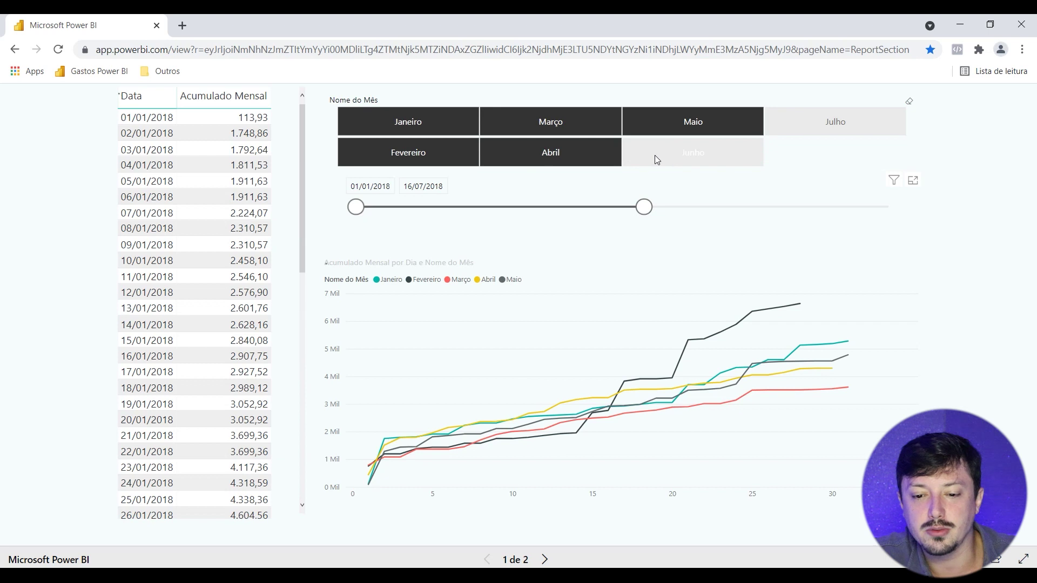
pyautogui.click(655, 154)
pyautogui.click(530, 116)
pyautogui.click(531, 159)
pyautogui.click(454, 162)
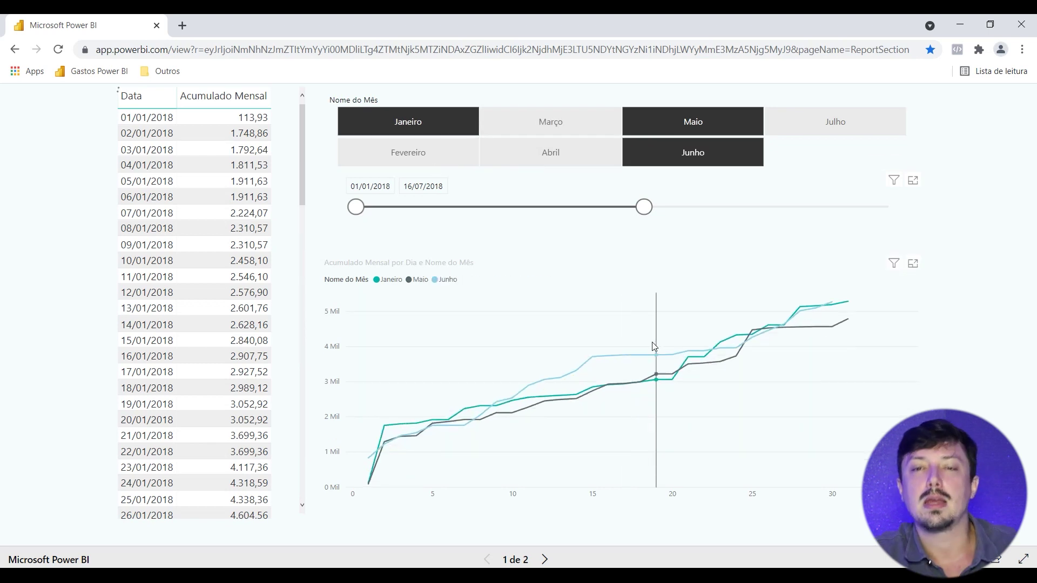